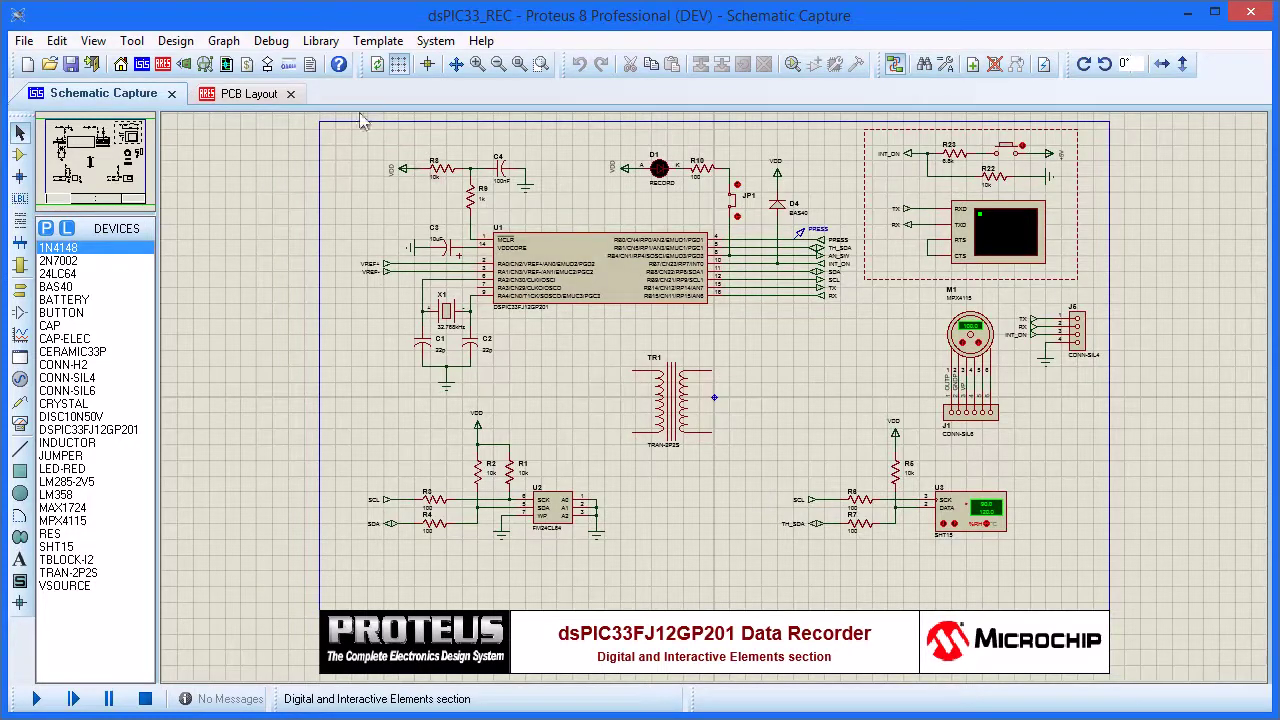
Step: Create a new project note from the default.pjnt template, titled 'Revision History'
click(310, 66)
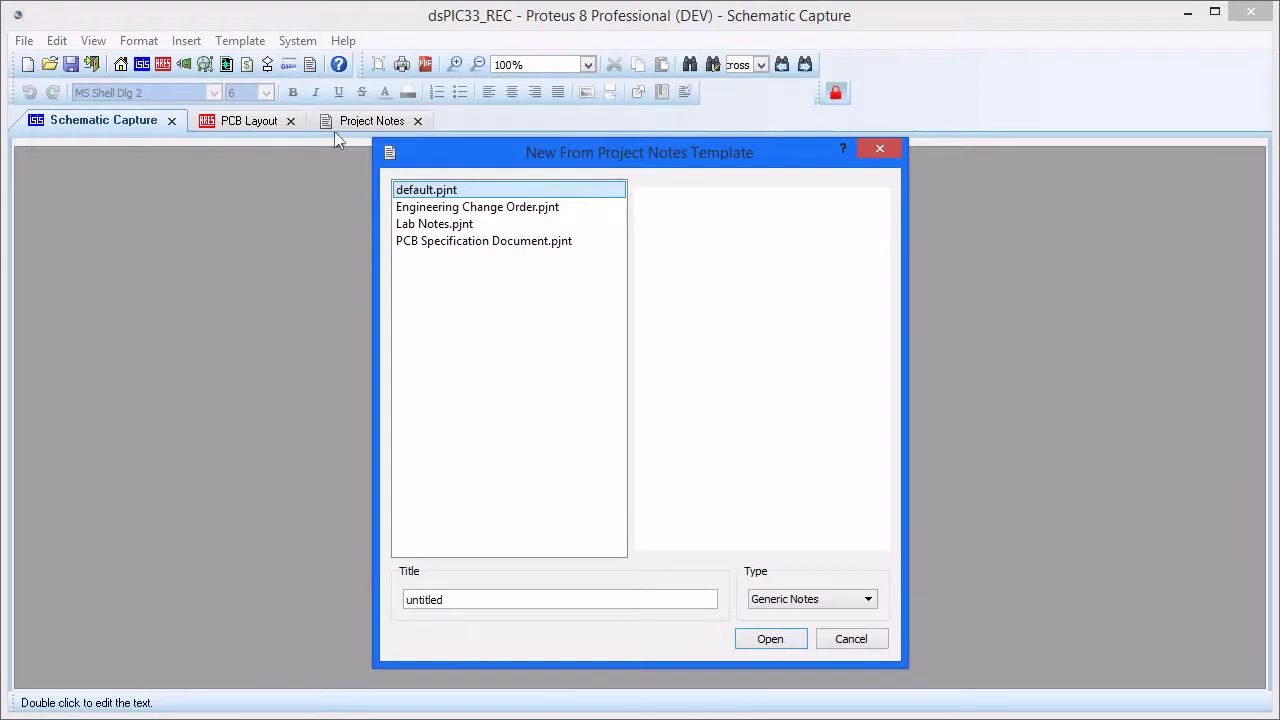
click(482, 213)
click(473, 245)
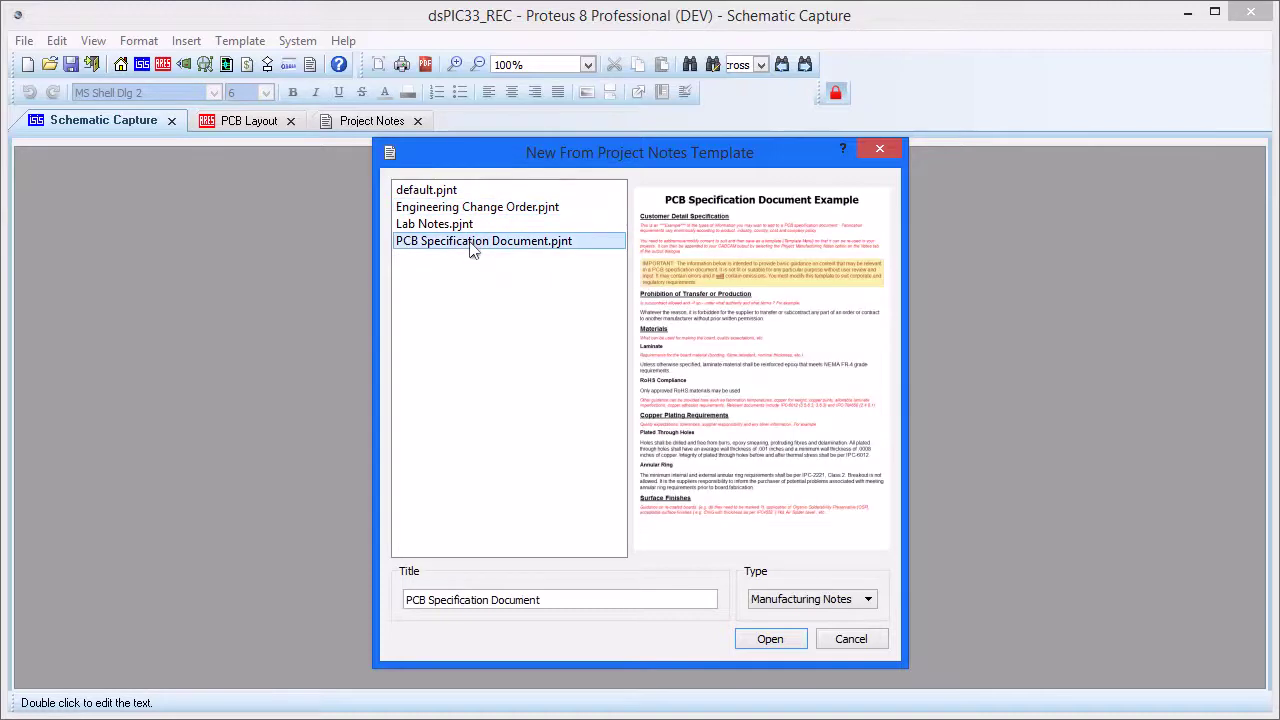
click(468, 191)
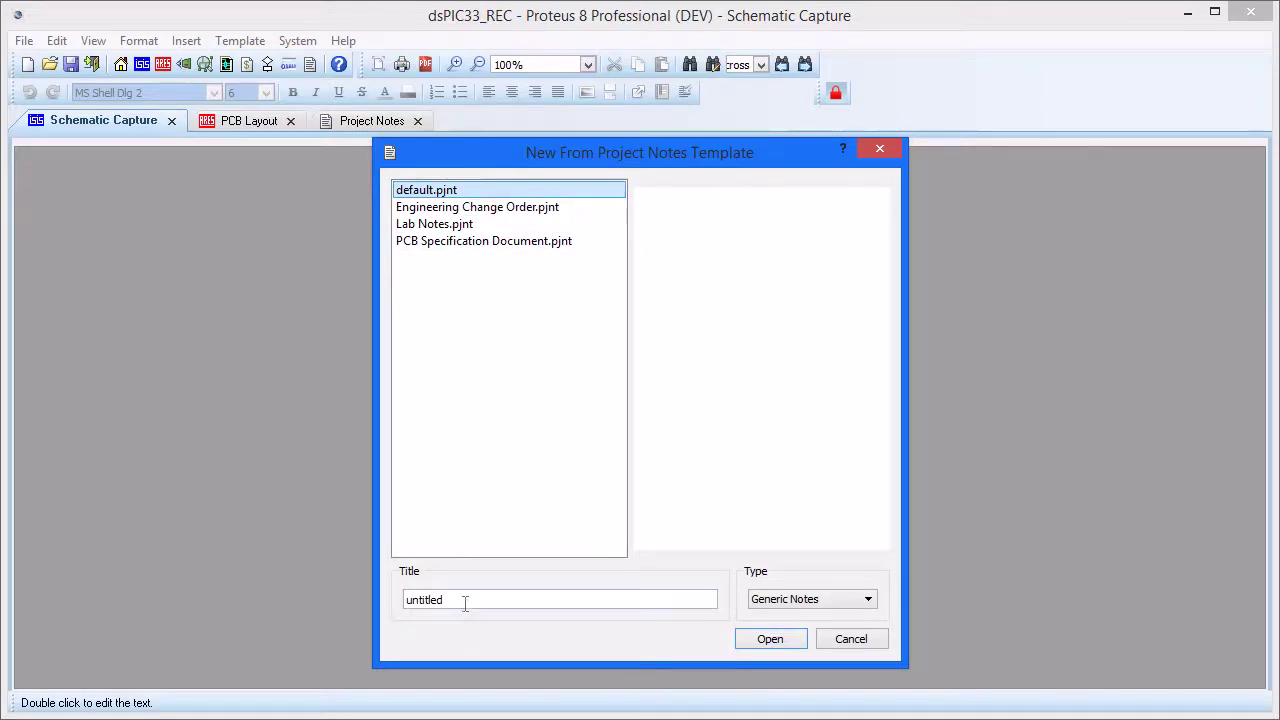
drag(465, 601, 391, 594)
text(Revision History)
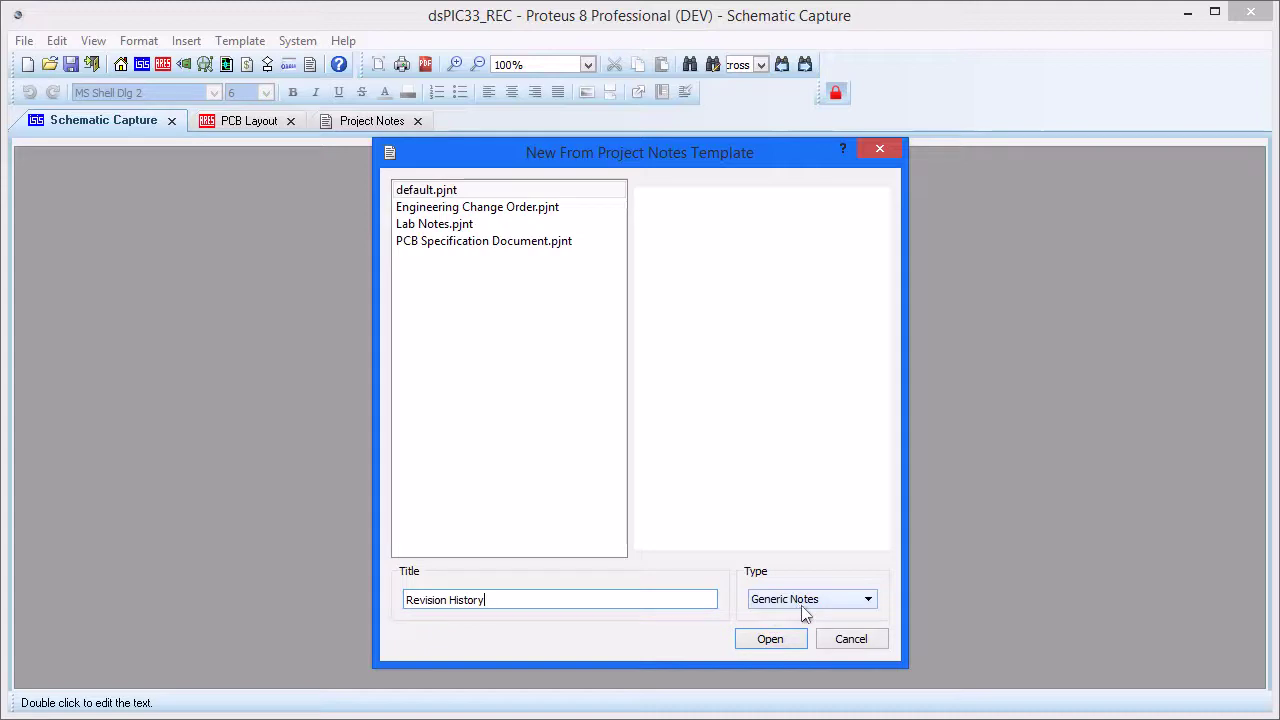
click(769, 640)
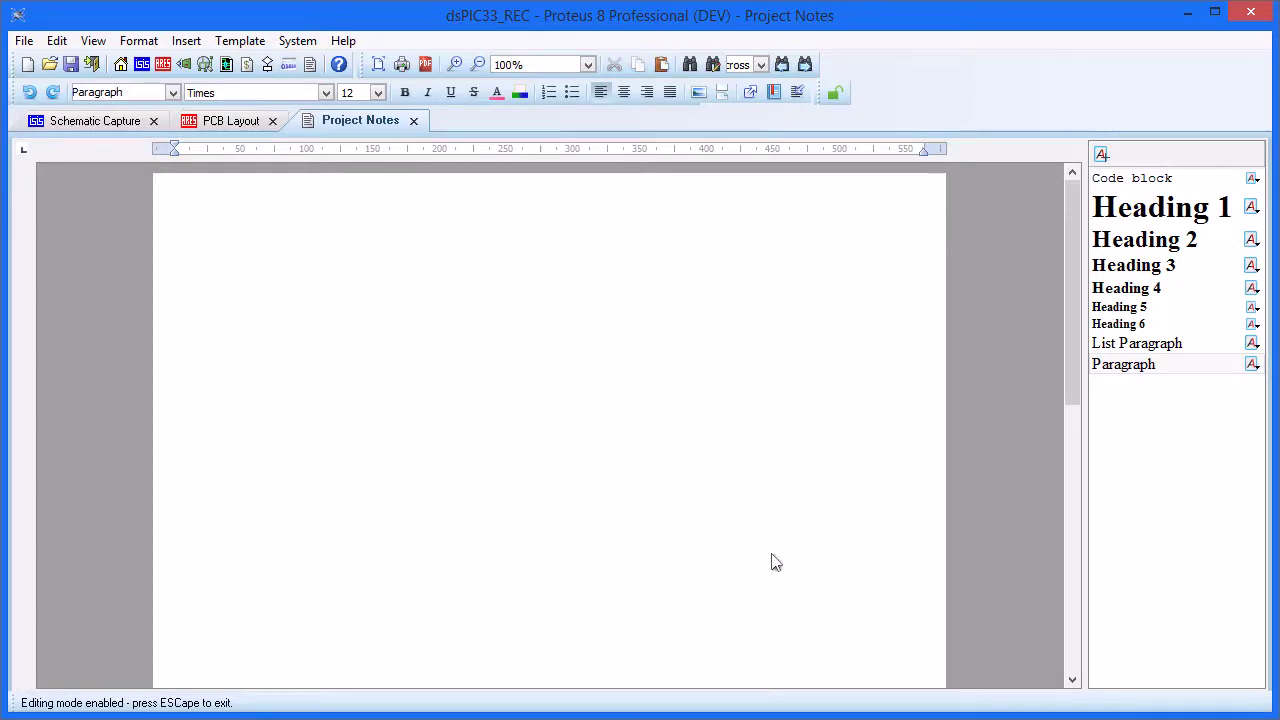
click(836, 98)
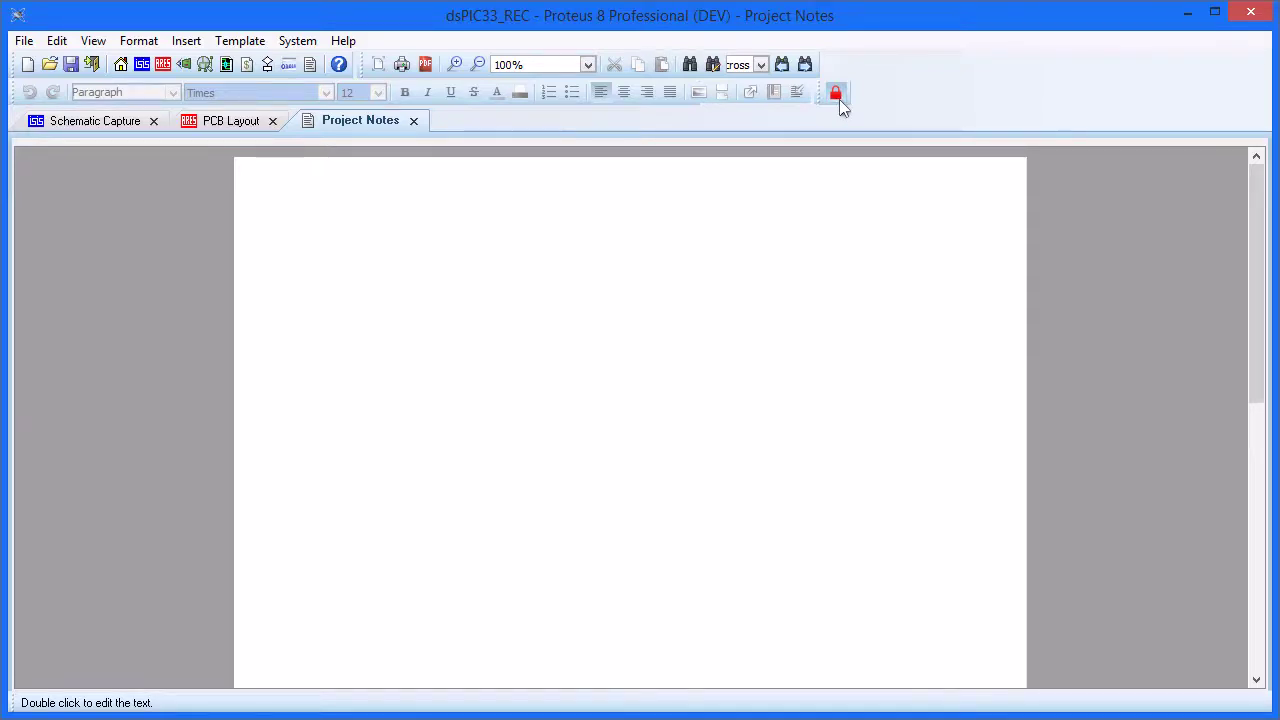
click(836, 94)
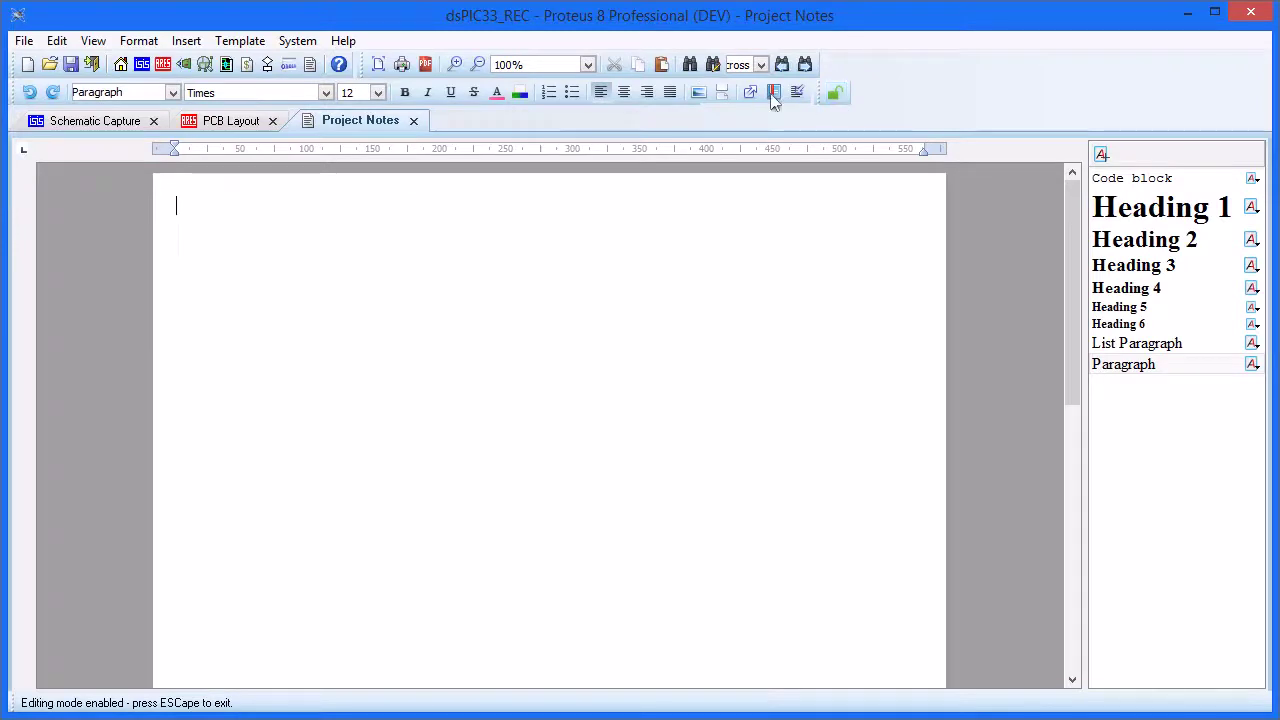
click(24, 41)
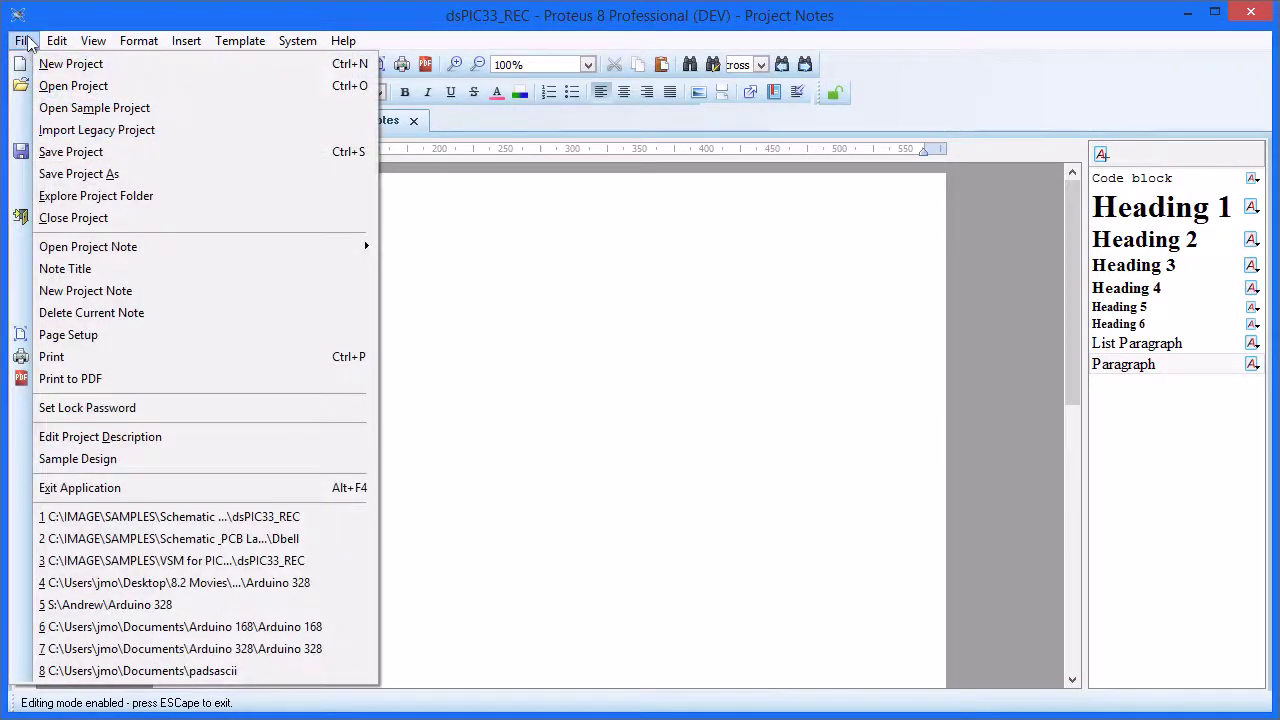
click(138, 416)
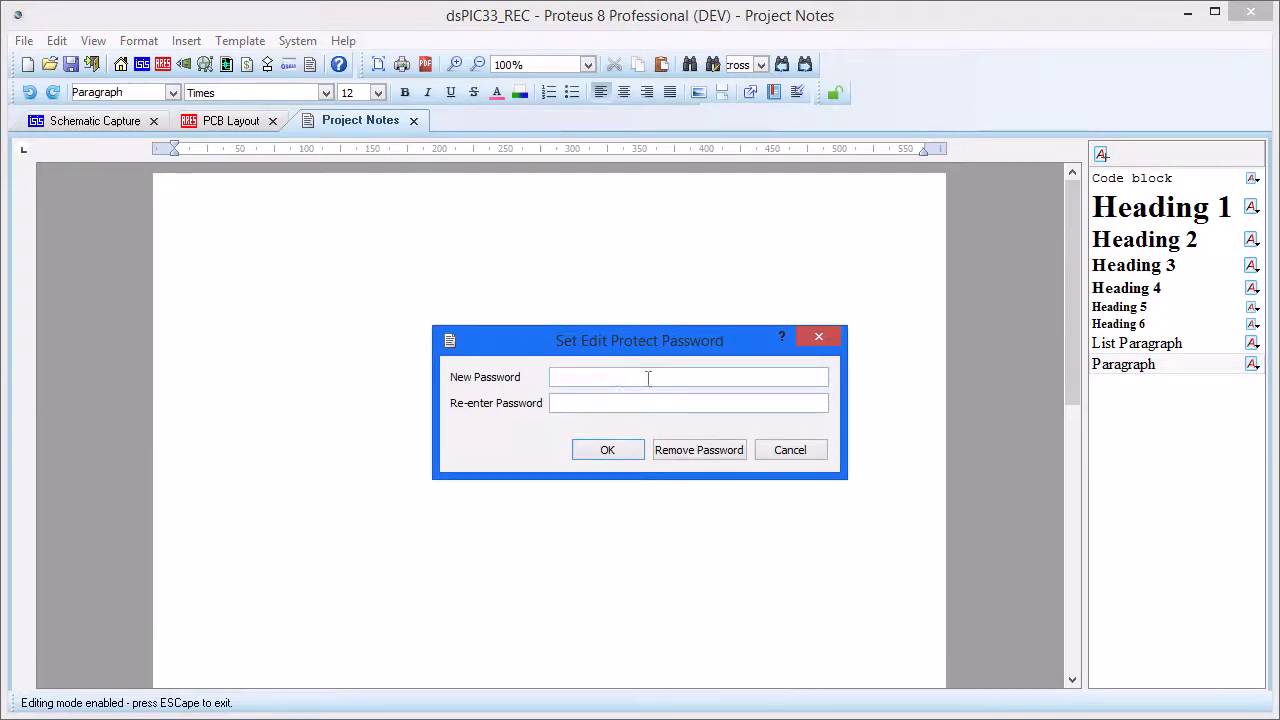
click(820, 457)
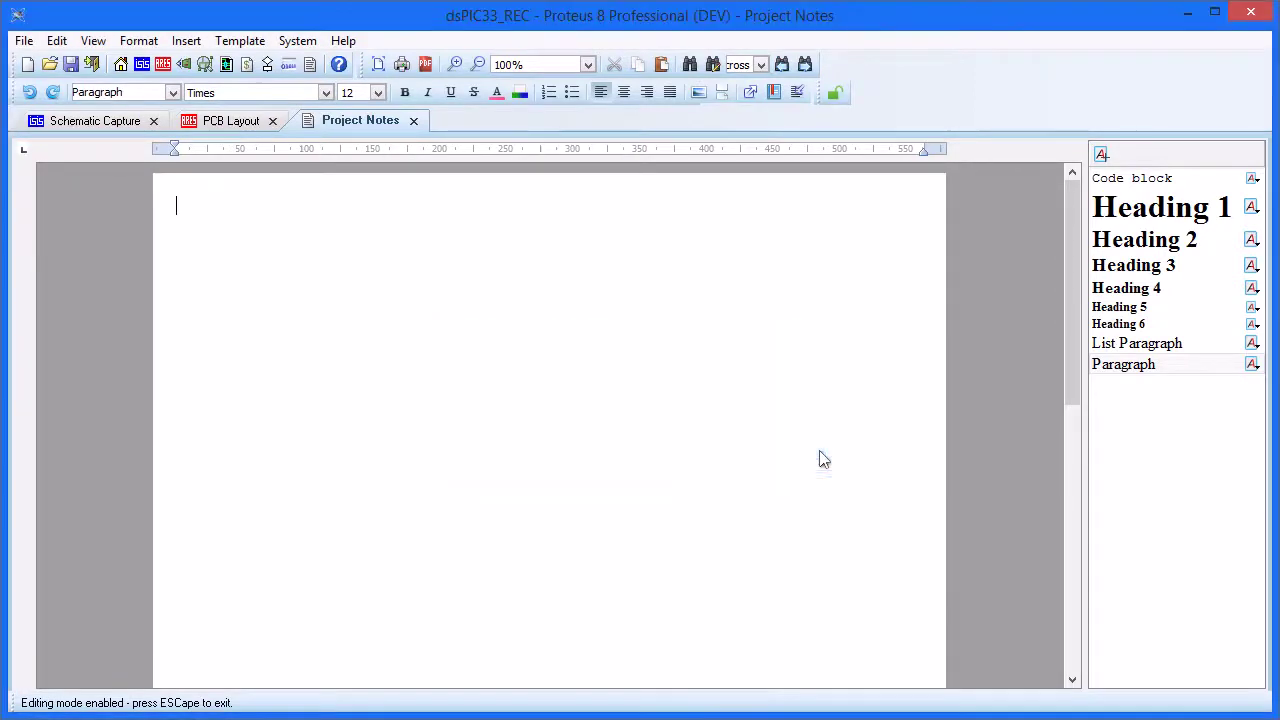
Step: Type 'Revision History' as the Heading 1 title
click(1147, 222)
text(Re)
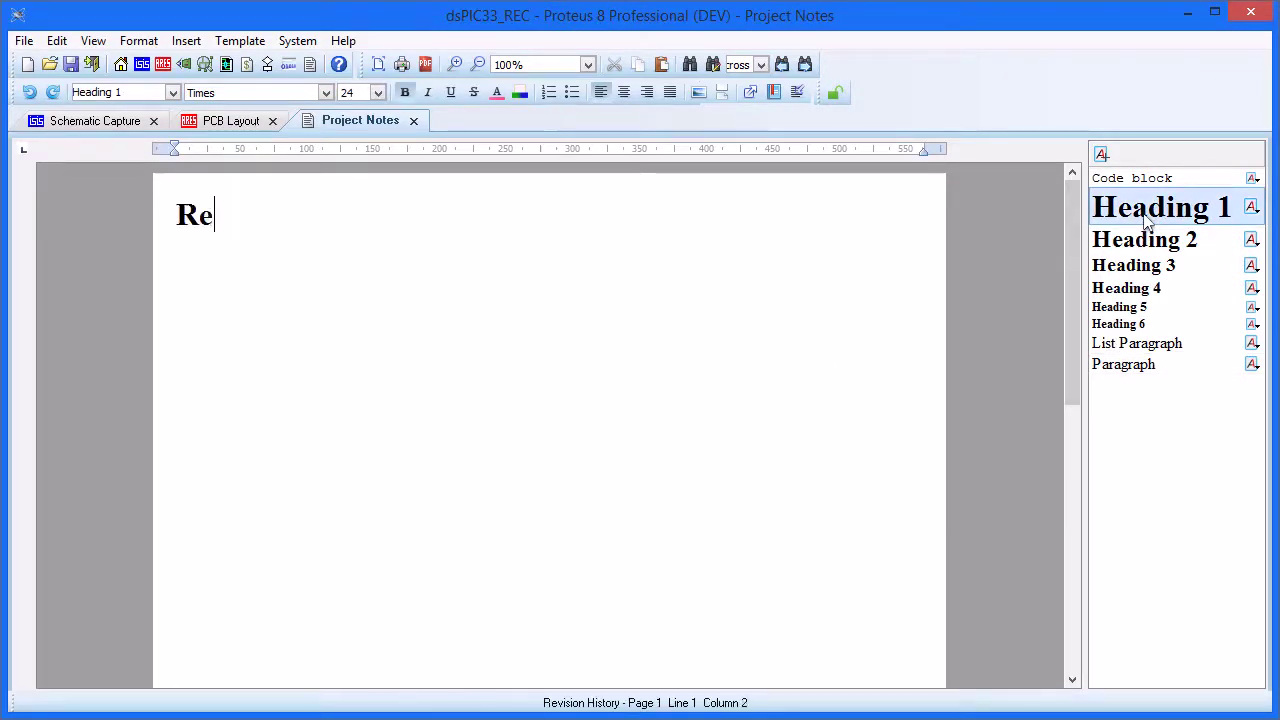
text(vision History)
key(Return)
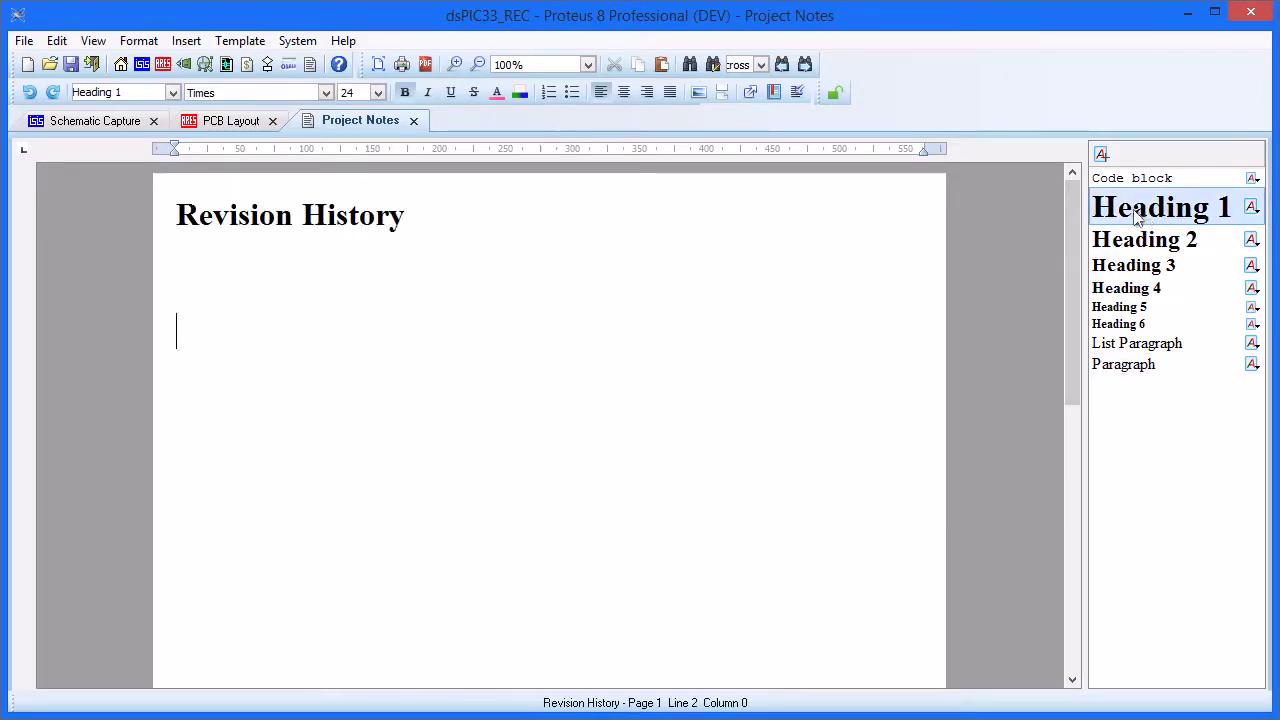
Step: Add Heading 3 fields: Project Name, Author, Date Completed 04/06/2014, Revision Number 1, Rationale, Work Done
click(1140, 279)
text(Project Name:)
key(Return)
text(Author:)
key(Return)
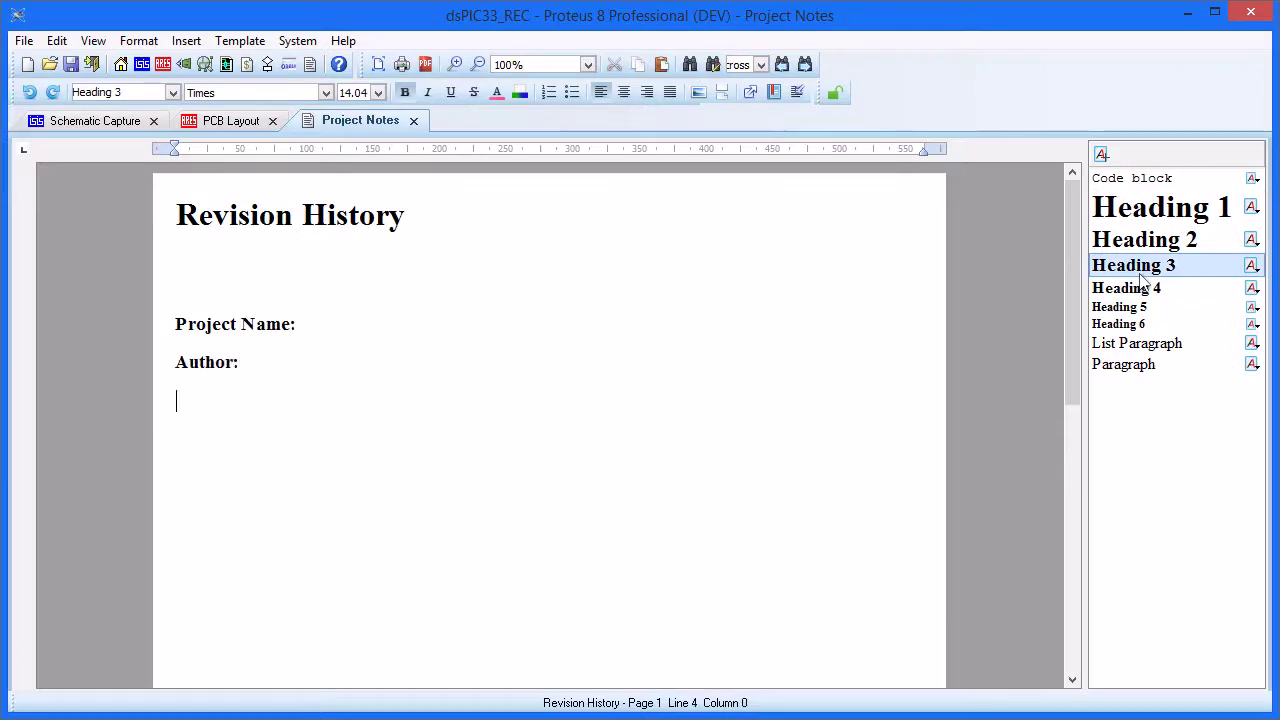
text(Date Completed: 04/06/2014)
key(Return)
text(Revis)
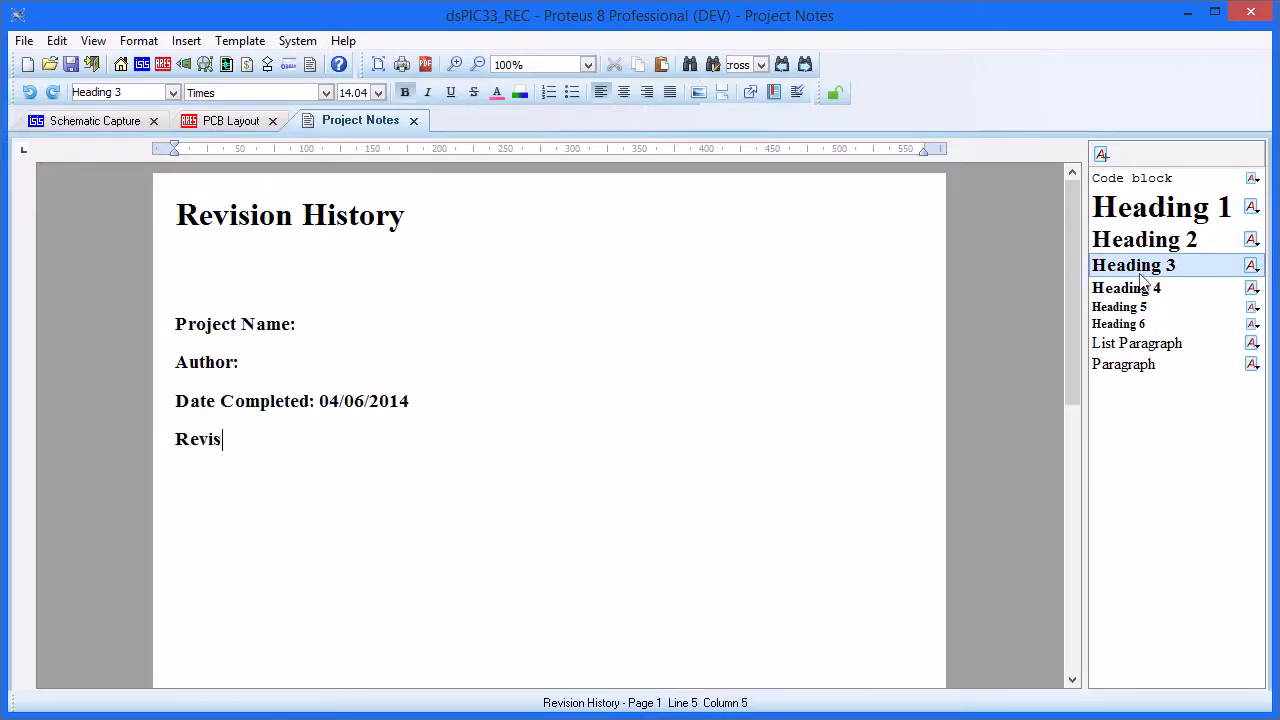
text(ion Number: 1)
key(Return)
text(Rationale for Work:)
key(Return)
text(Work Done:)
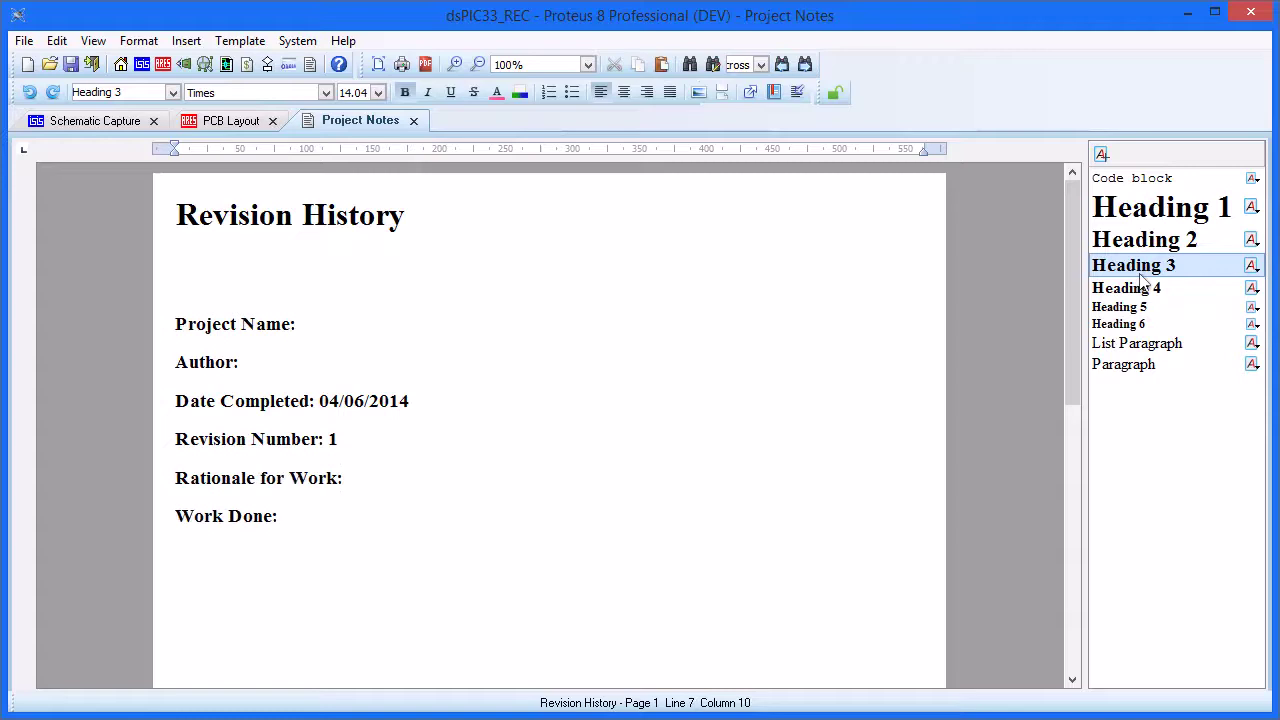
Step: Enter 'Noisy Line' in Paragraph style as the rationale
key(Up)
key(End)
key(Return)
click(1125, 366)
text(Noisy Line)
Step: List 'Re-worked boost regulator circuitry' and 'Re-roured power connections to U5' under Work Done
key(Down)
key(End)
key(Return)
click(1127, 368)
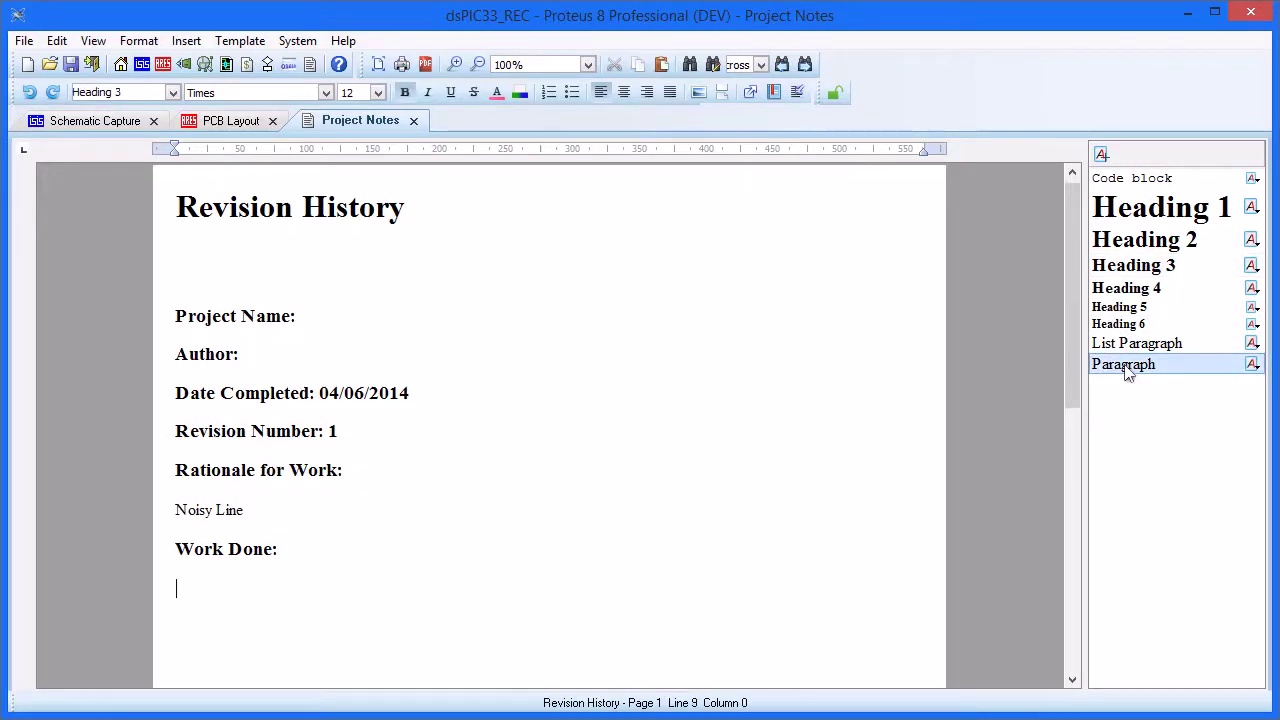
text(Re-worked boost regulator circuitry)
key(Return)
text(Re-roured p)
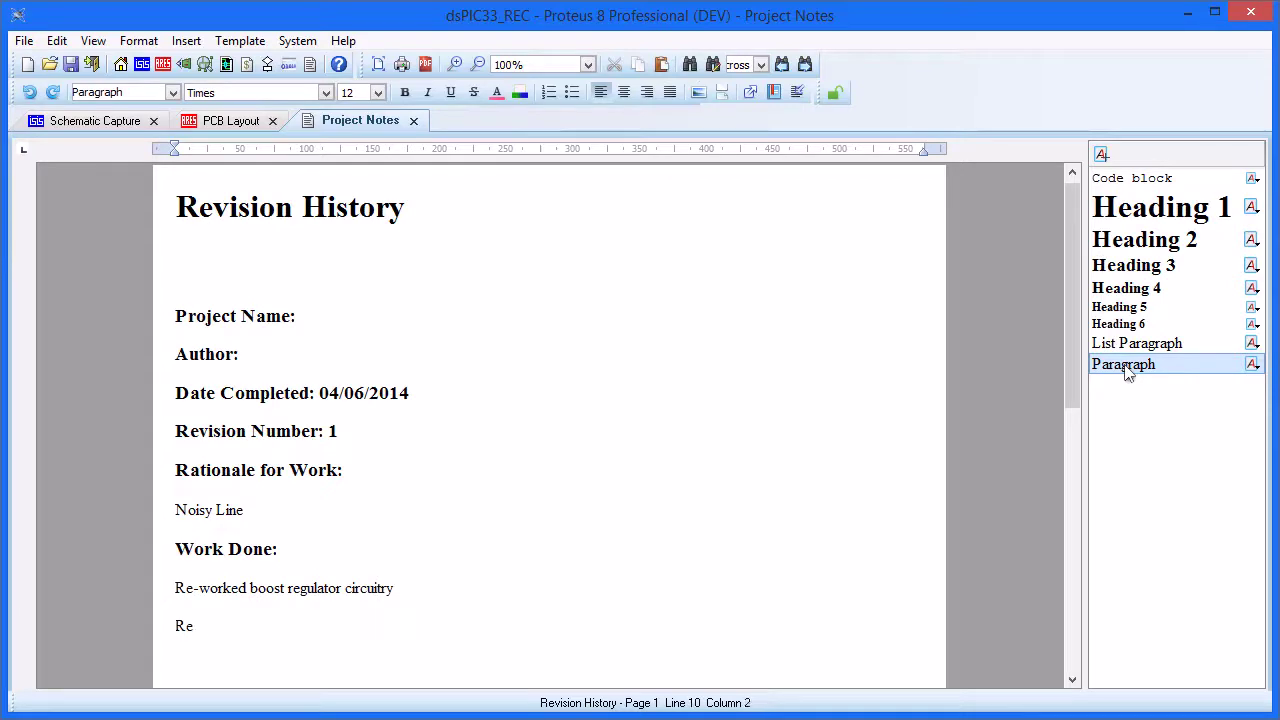
text(ower connections to U5)
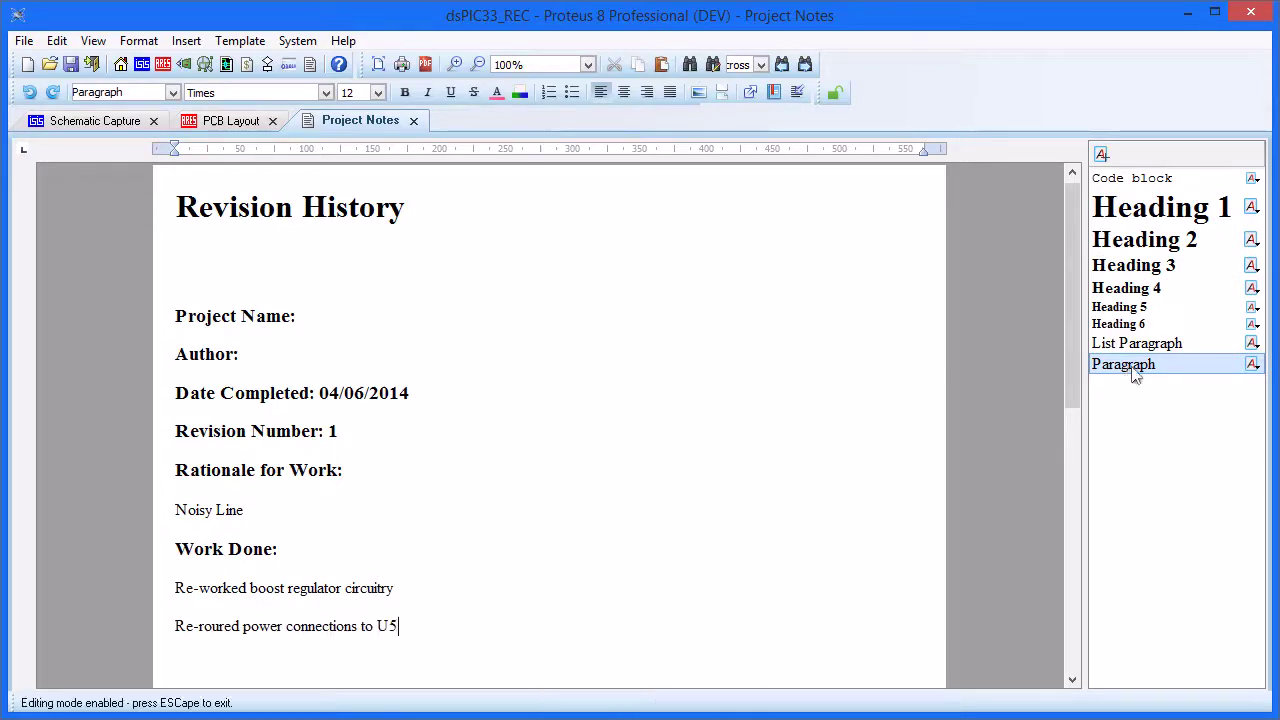
Step: Set the Heading 3 style to Arial, size 12
right_click(1133, 270)
click(1162, 326)
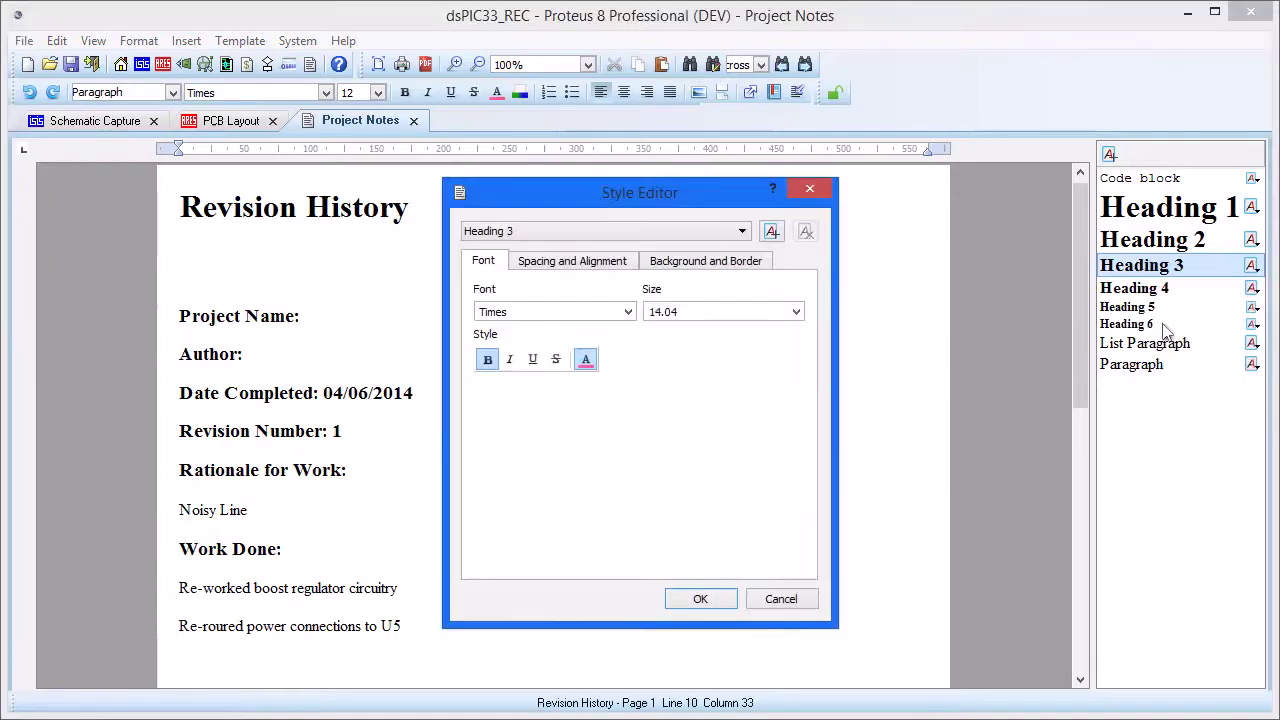
click(628, 312)
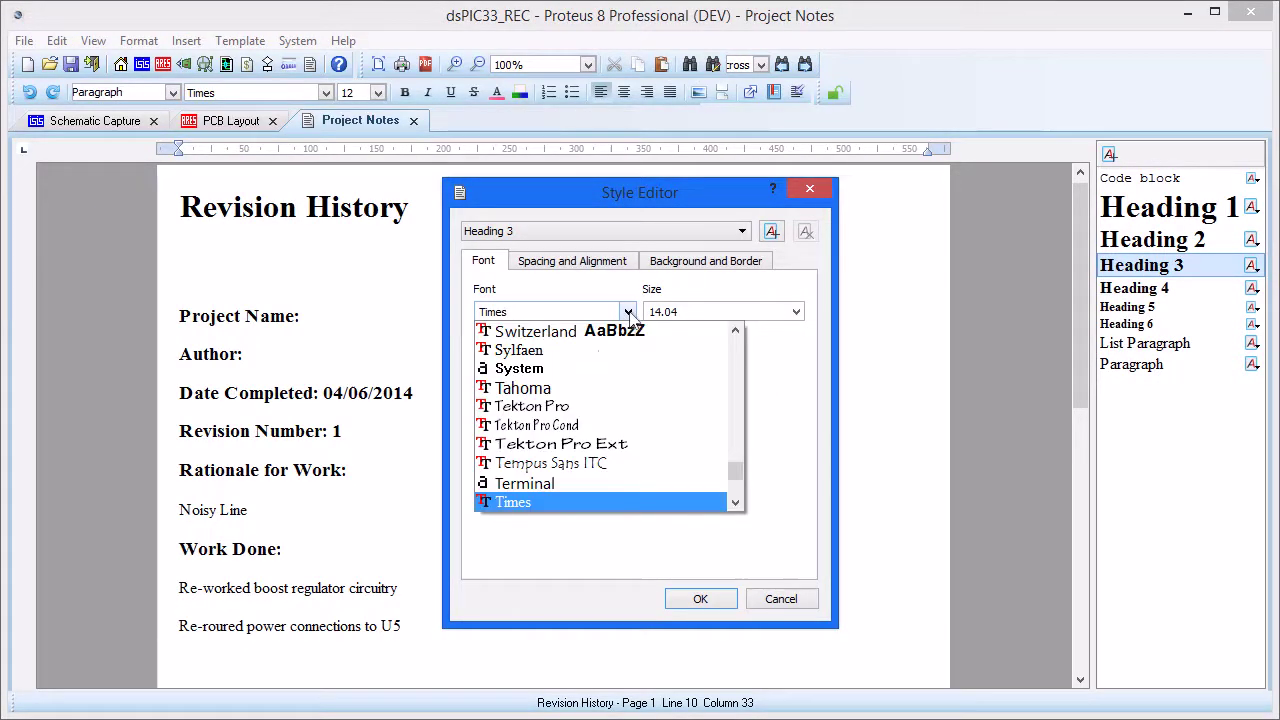
scroll(600, 420, up, 15)
scroll(548, 521, down, 10)
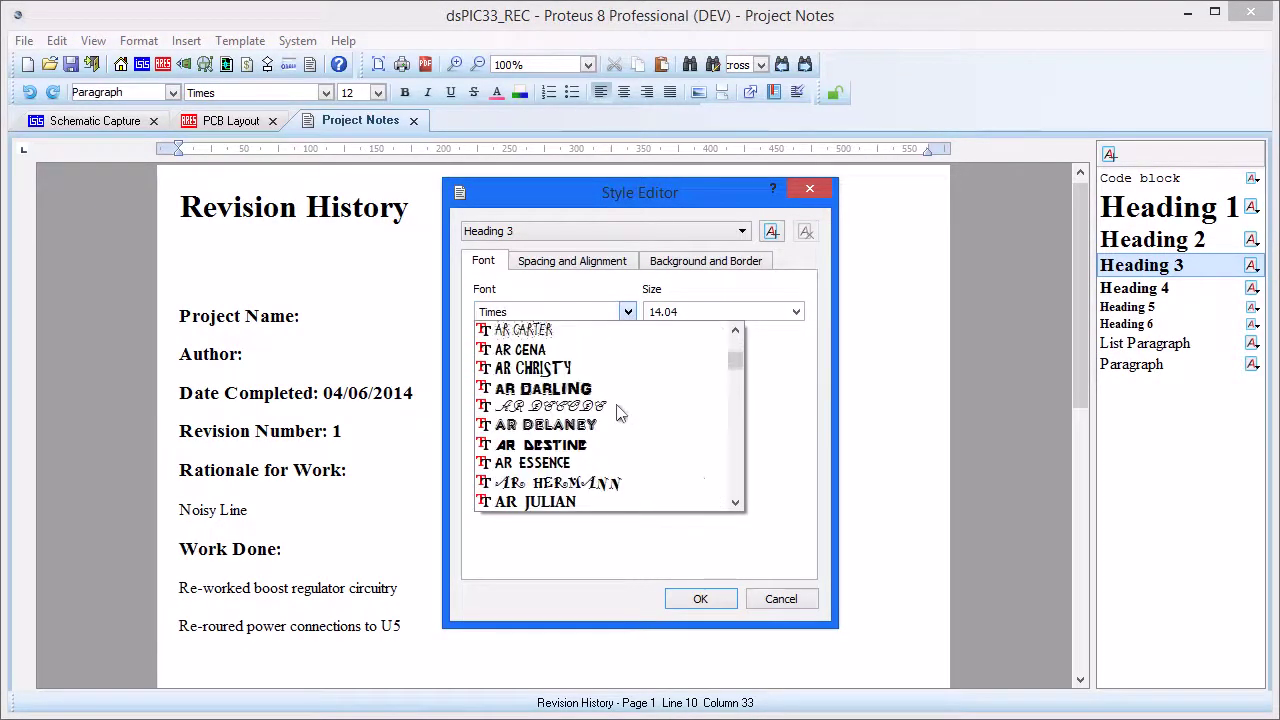
click(530, 482)
key(Tab)
text(12)
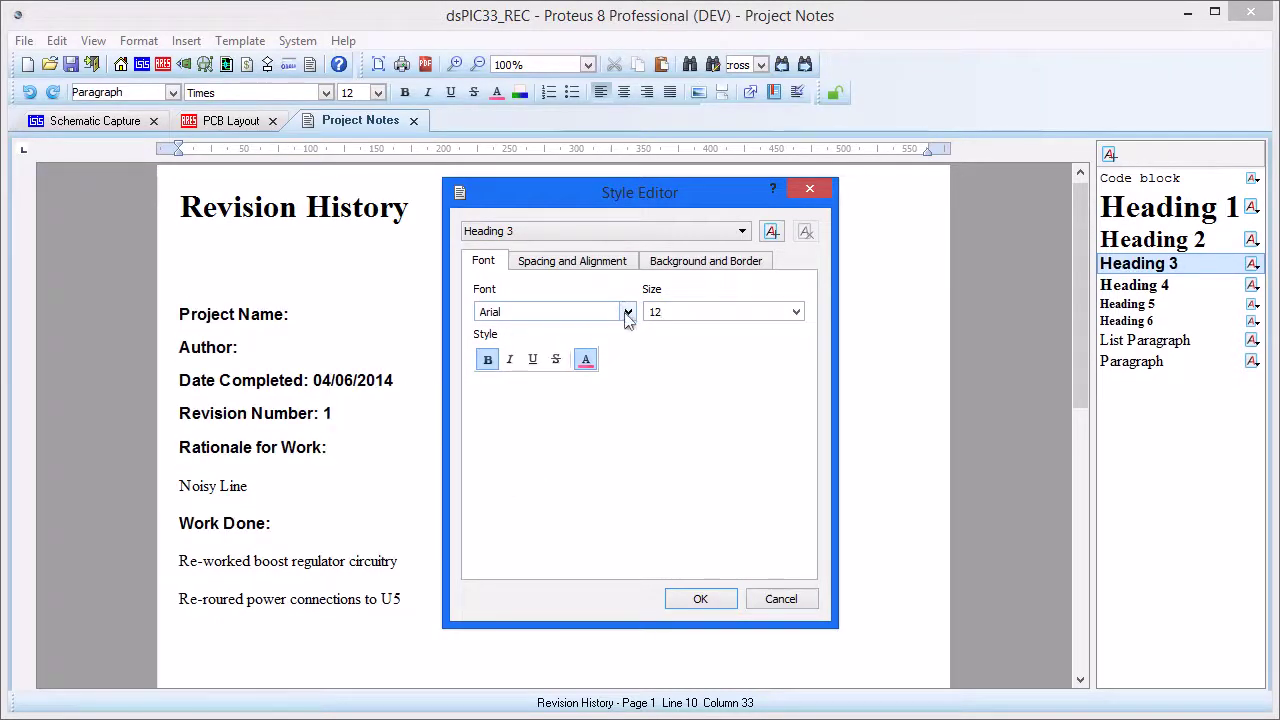
Step: Change the Paragraph style size to 10
click(625, 233)
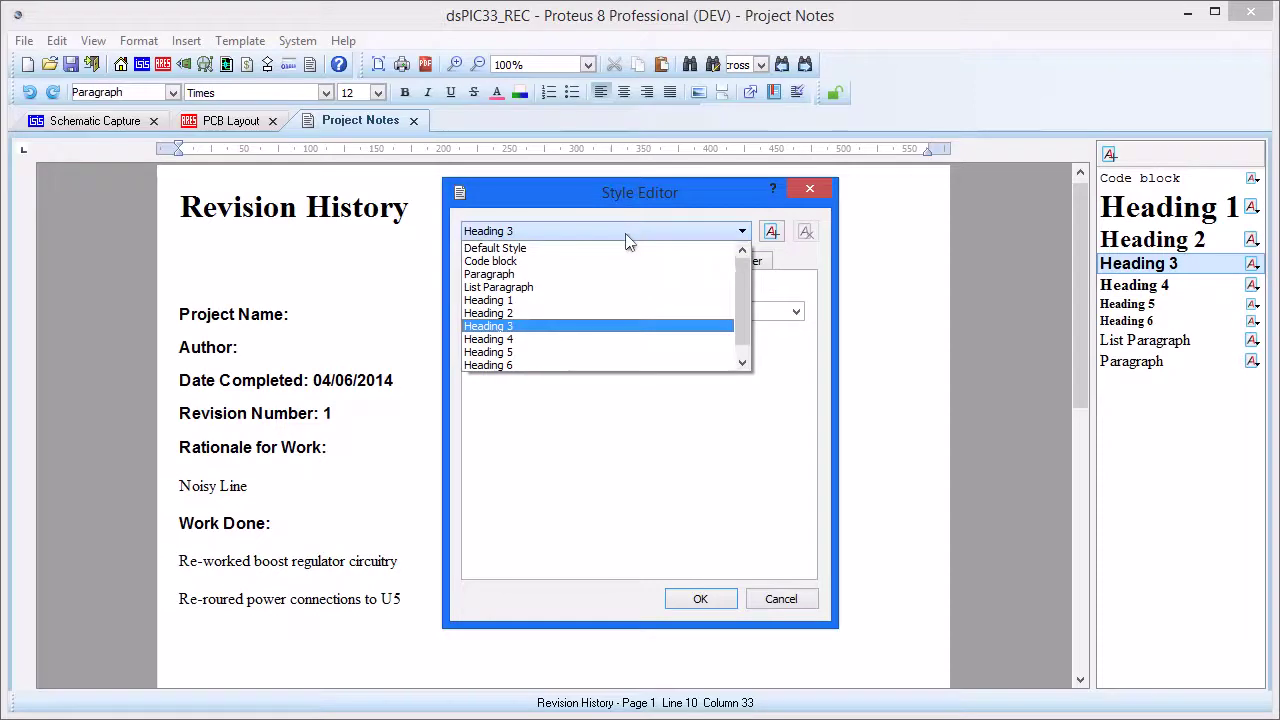
click(618, 274)
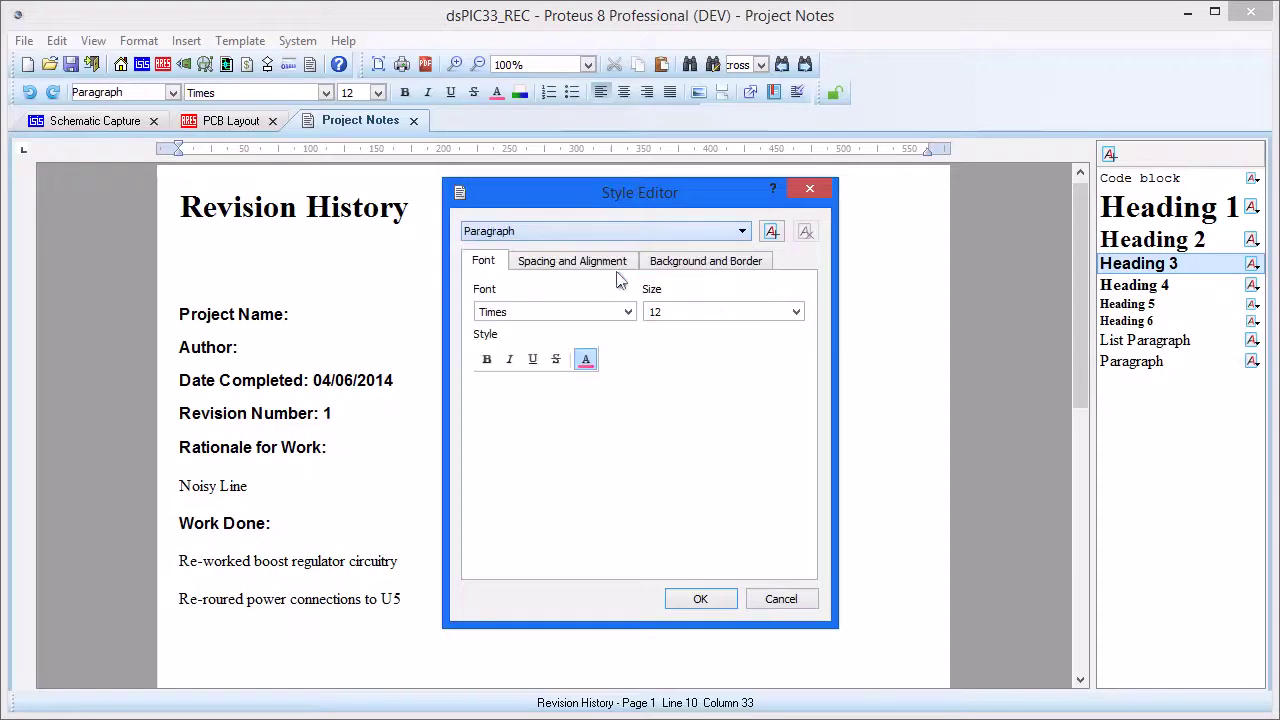
double_click(762, 312)
text(10)
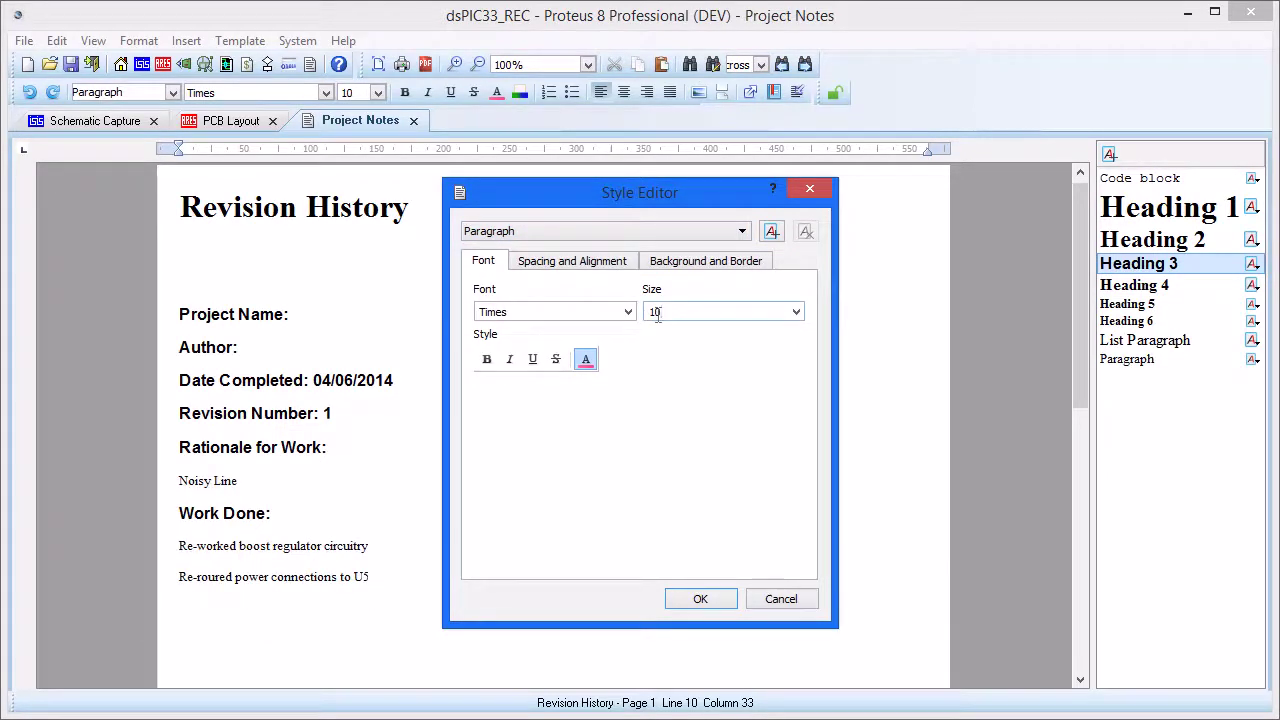
Step: Centre-align the Heading 1 style and apply the style changes
click(556, 234)
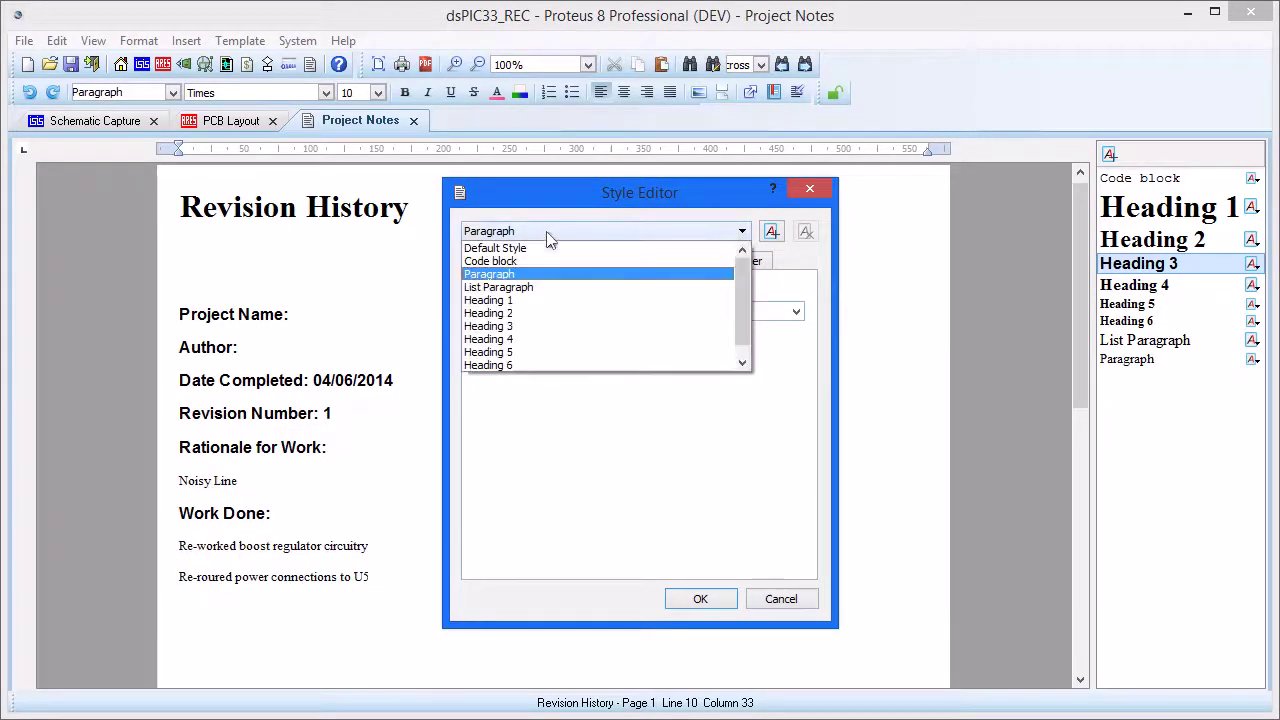
click(534, 301)
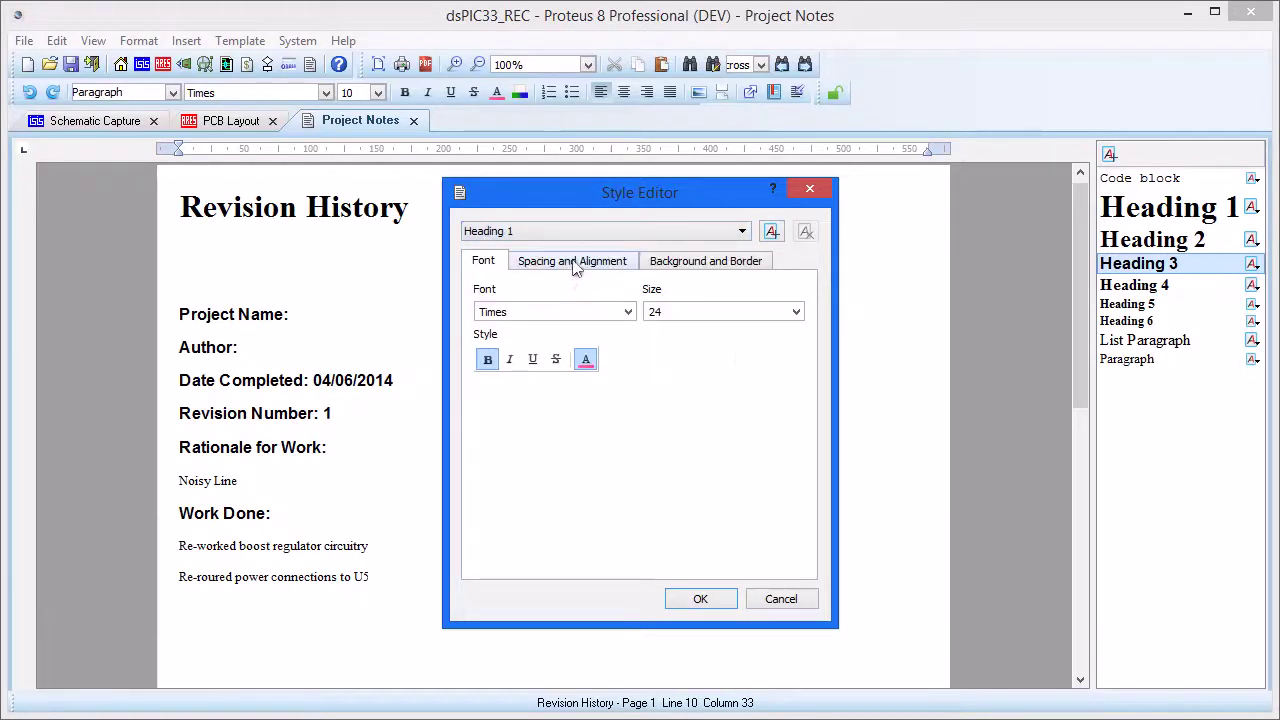
click(575, 263)
click(545, 322)
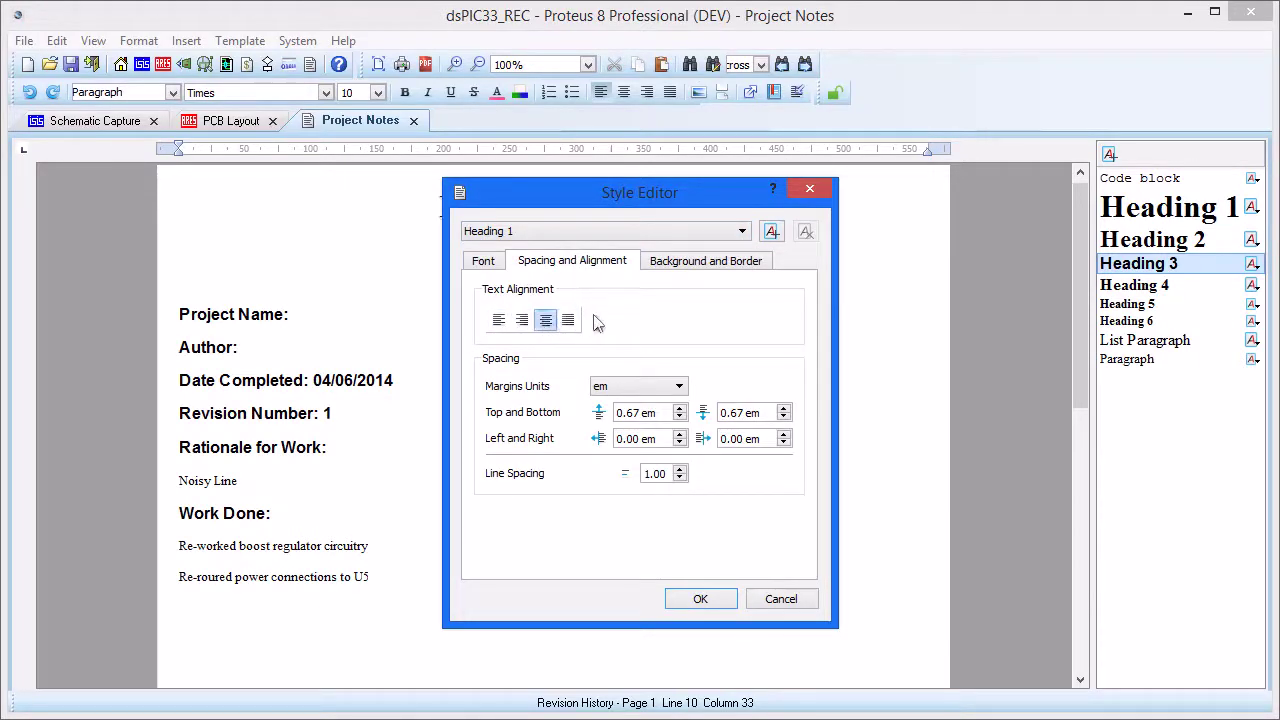
click(700, 598)
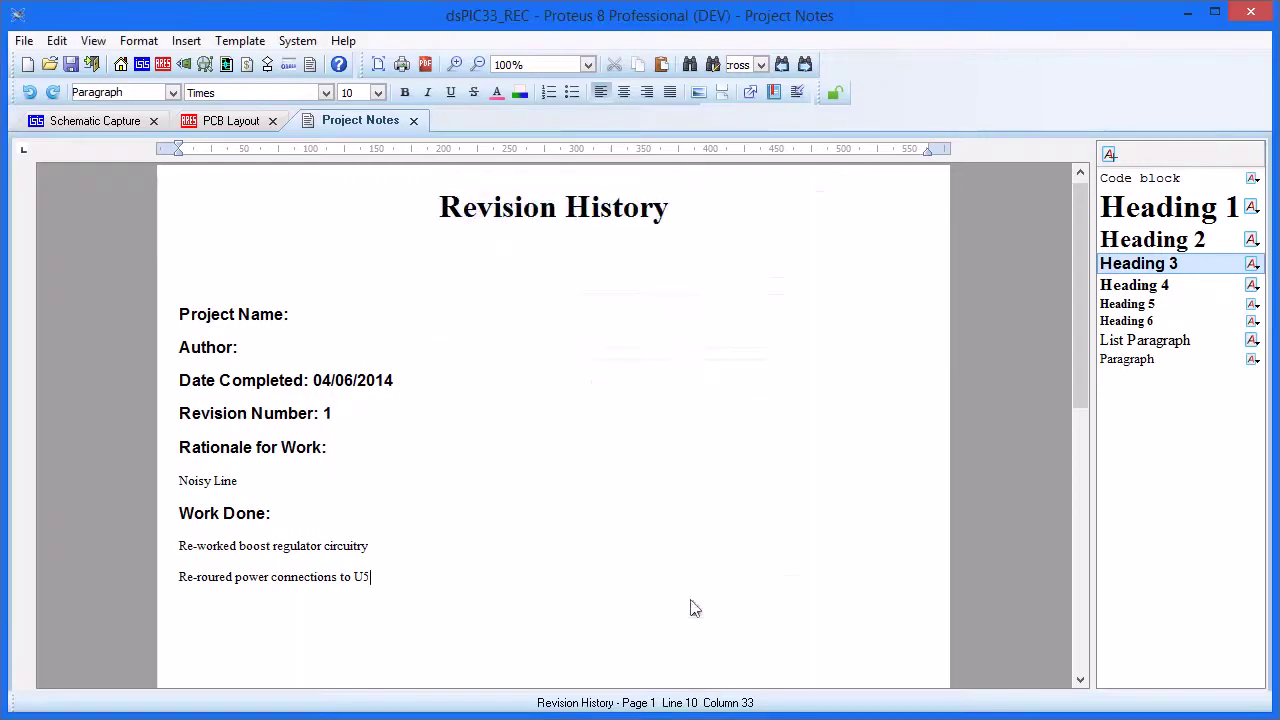
Step: Create a new style named Line Break with a solid border along one edge
click(1109, 154)
text(Line Break)
click(630, 403)
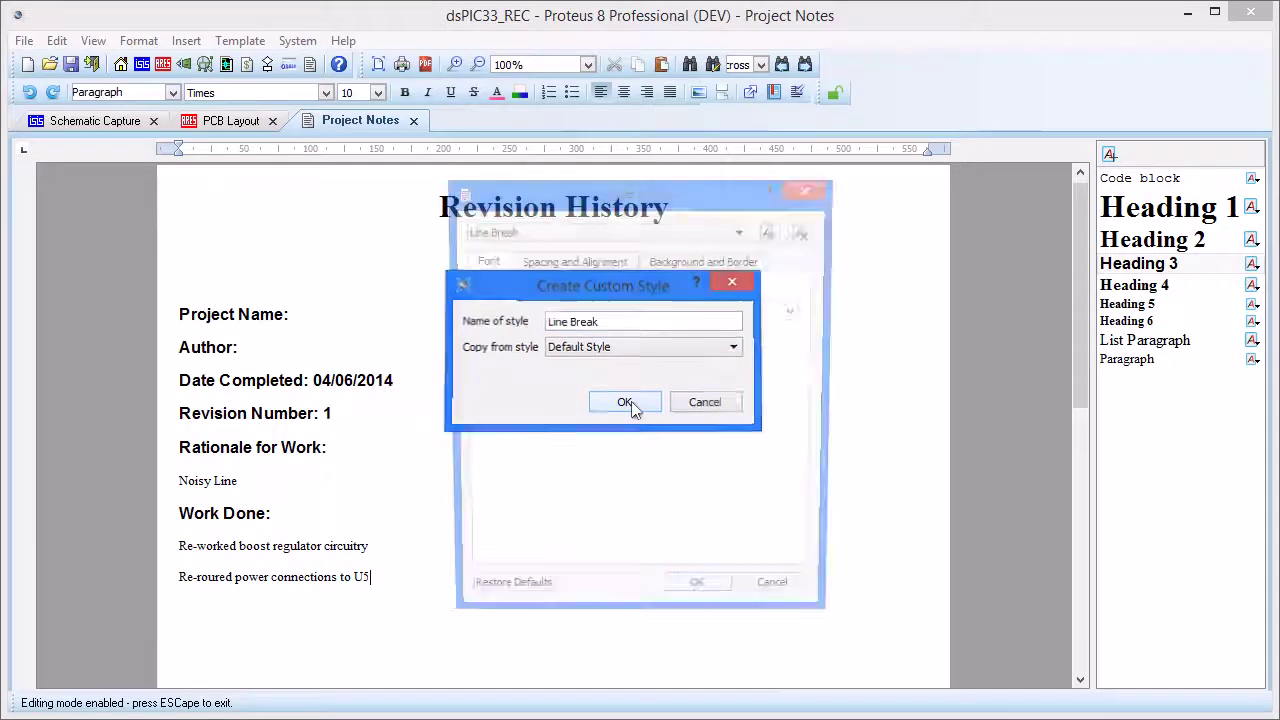
click(745, 262)
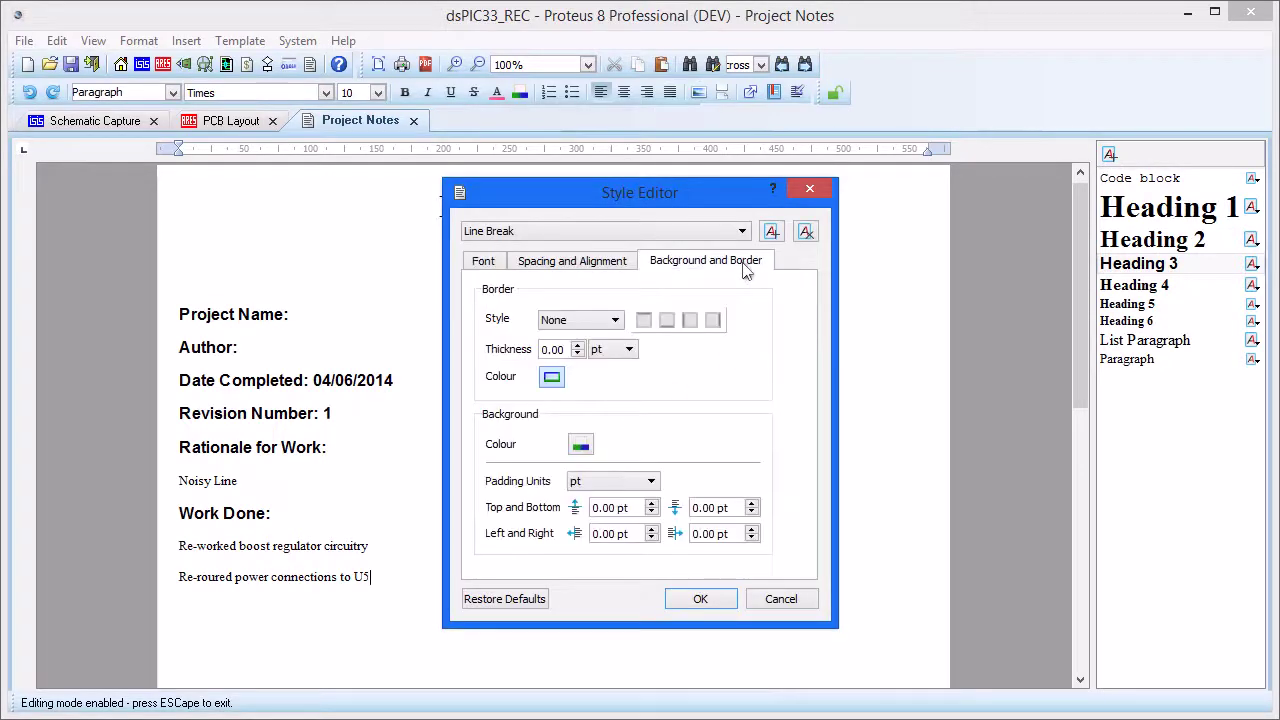
click(615, 320)
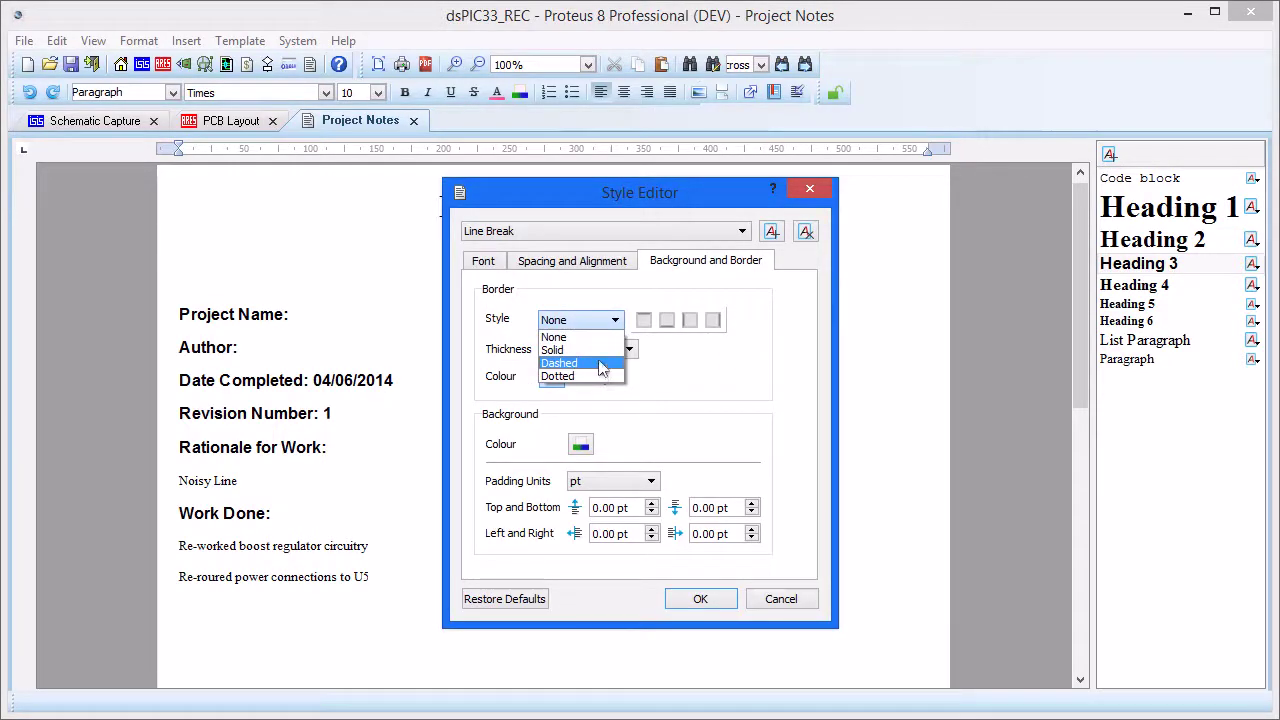
click(600, 351)
click(667, 320)
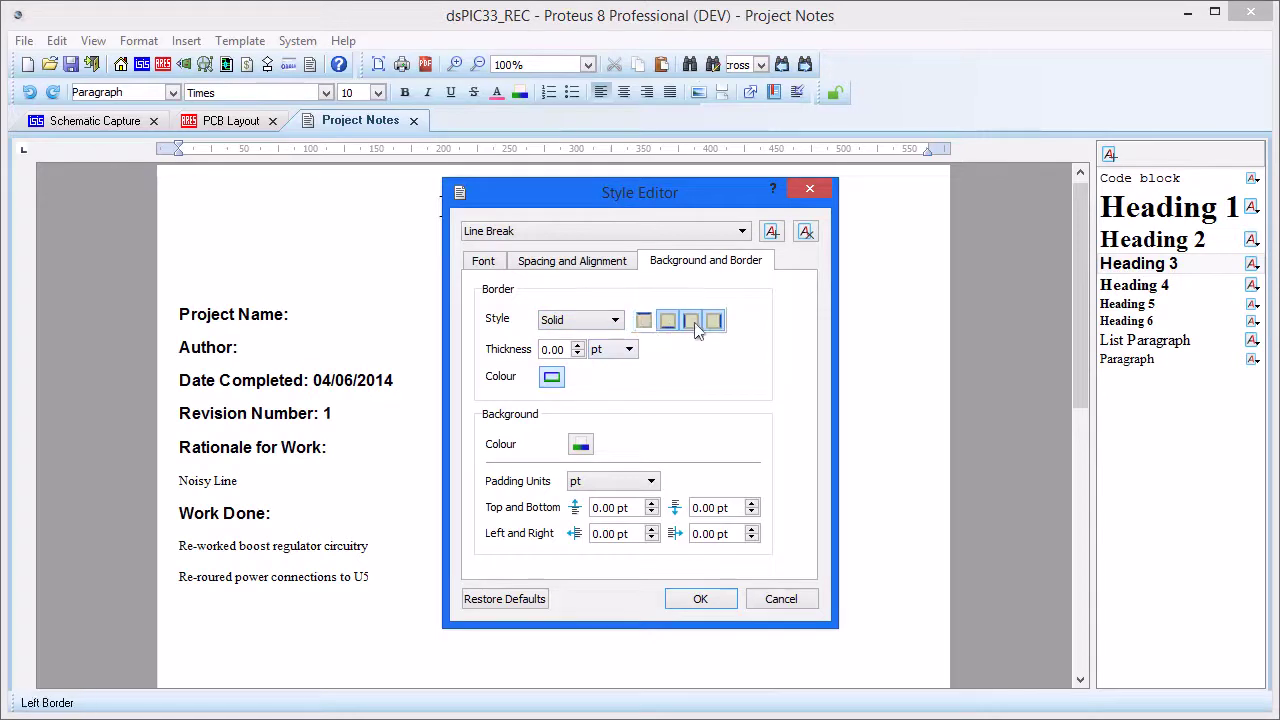
click(579, 344)
click(579, 344)
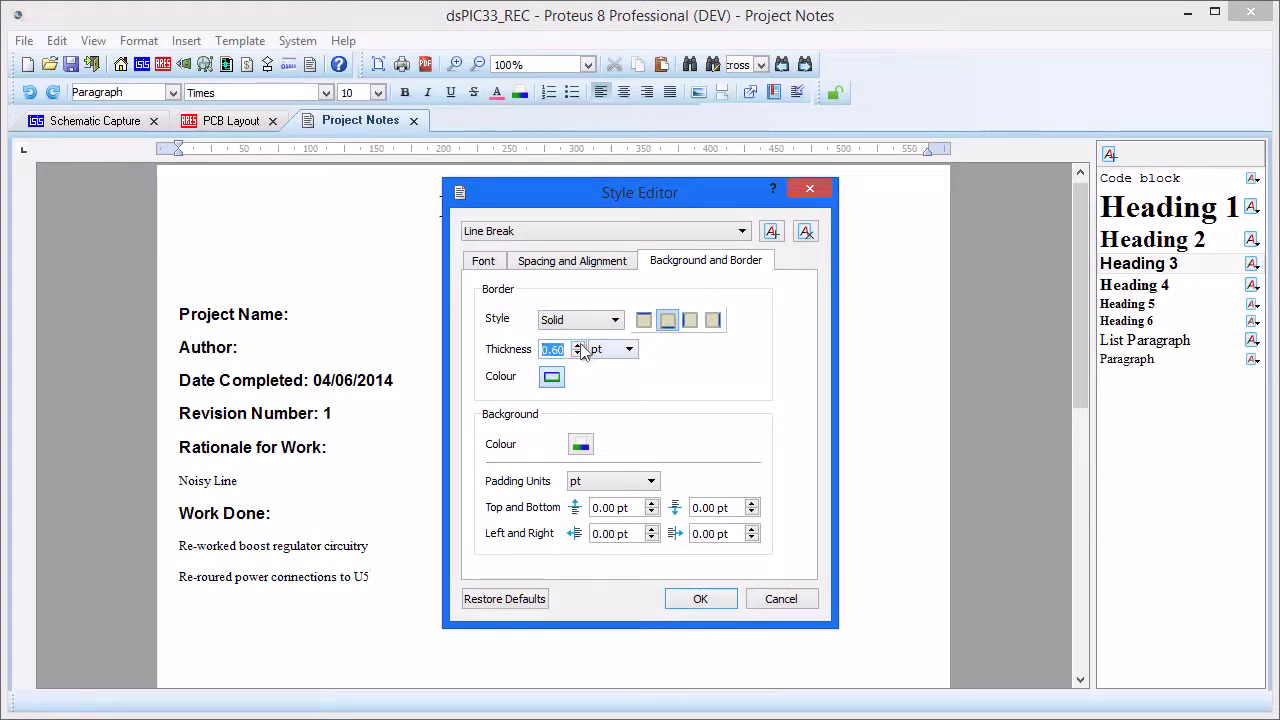
Step: Give Line Break top and bottom margins of 2.00 em and save the style
click(565, 262)
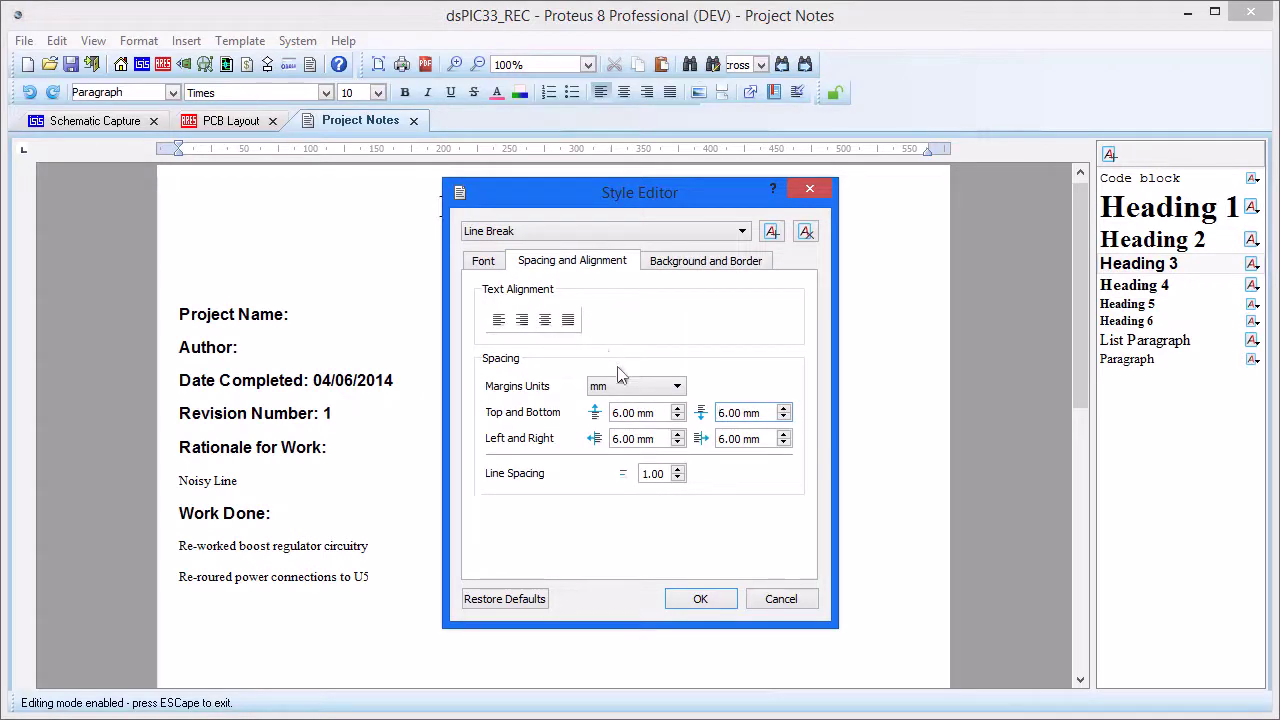
click(674, 387)
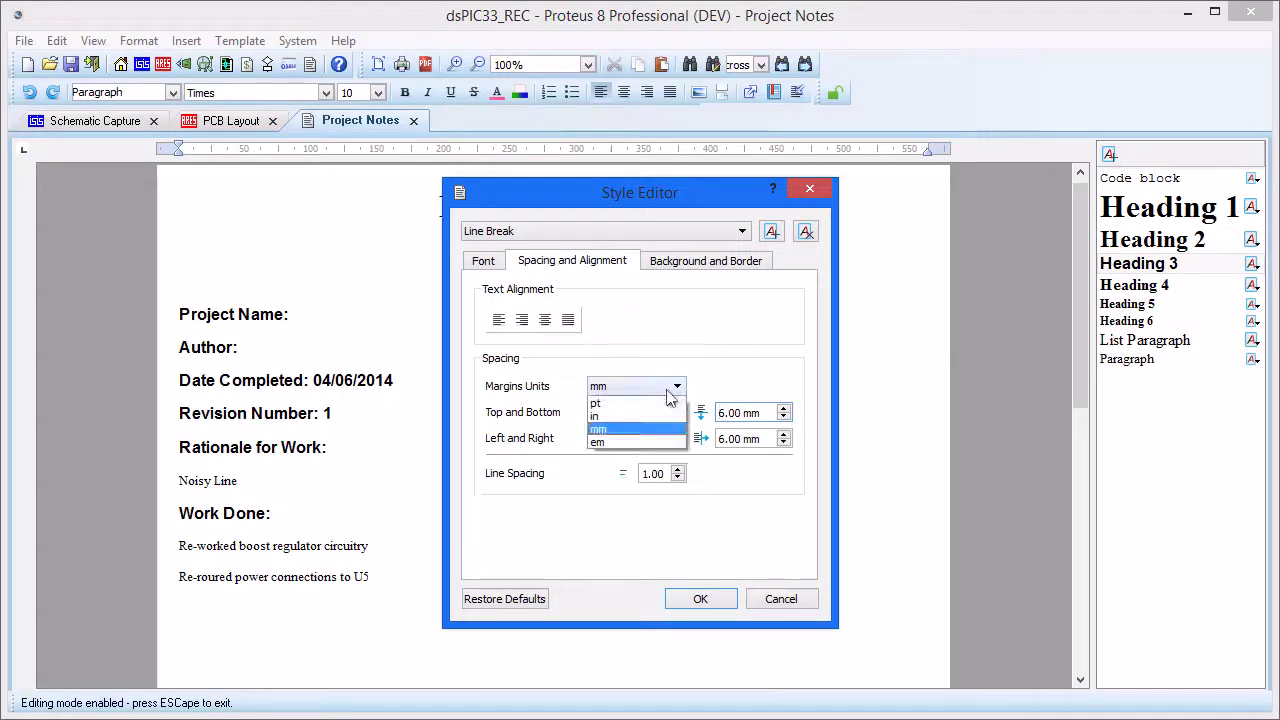
click(649, 441)
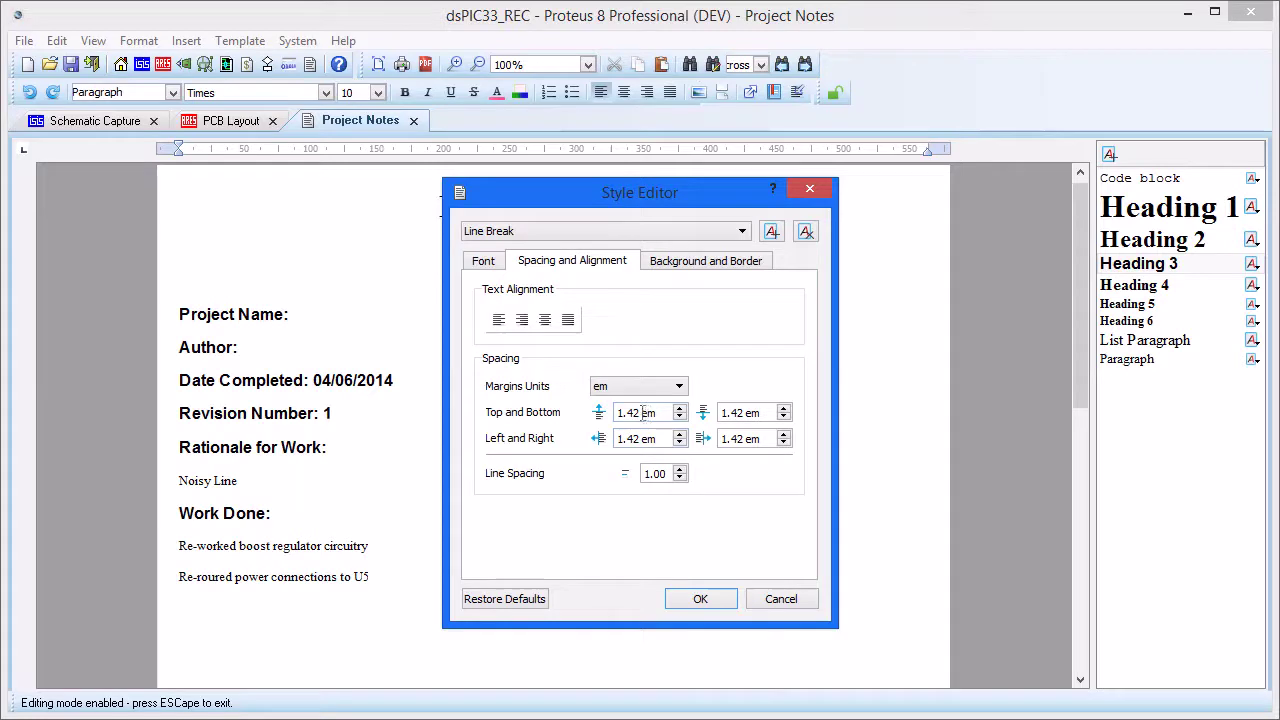
drag(630, 412, 577, 412)
text(2.00)
drag(739, 416, 703, 420)
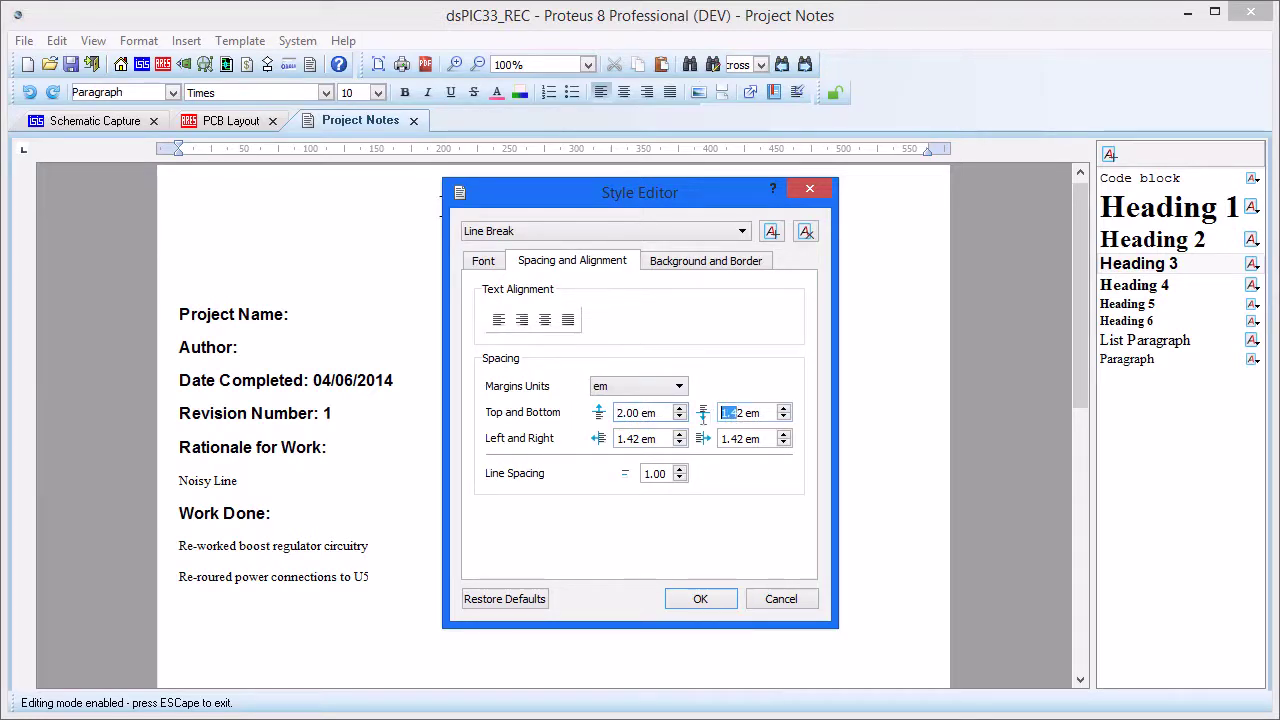
text(2.00)
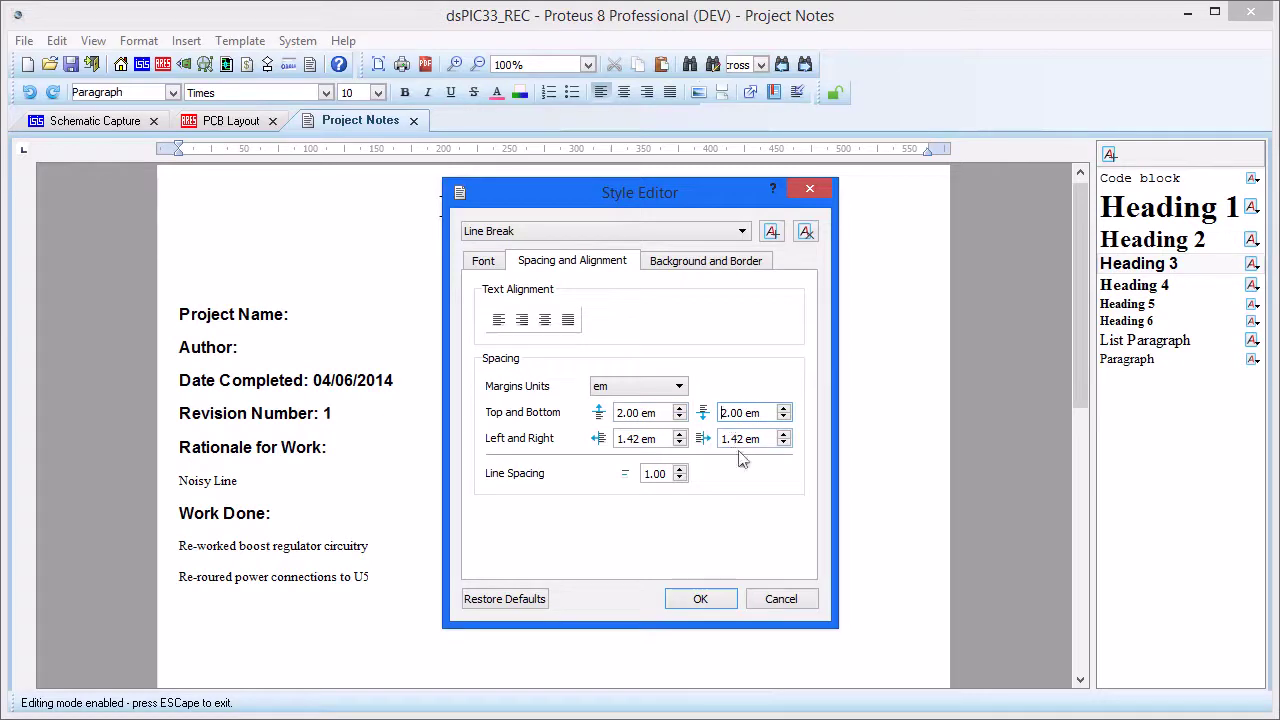
click(698, 602)
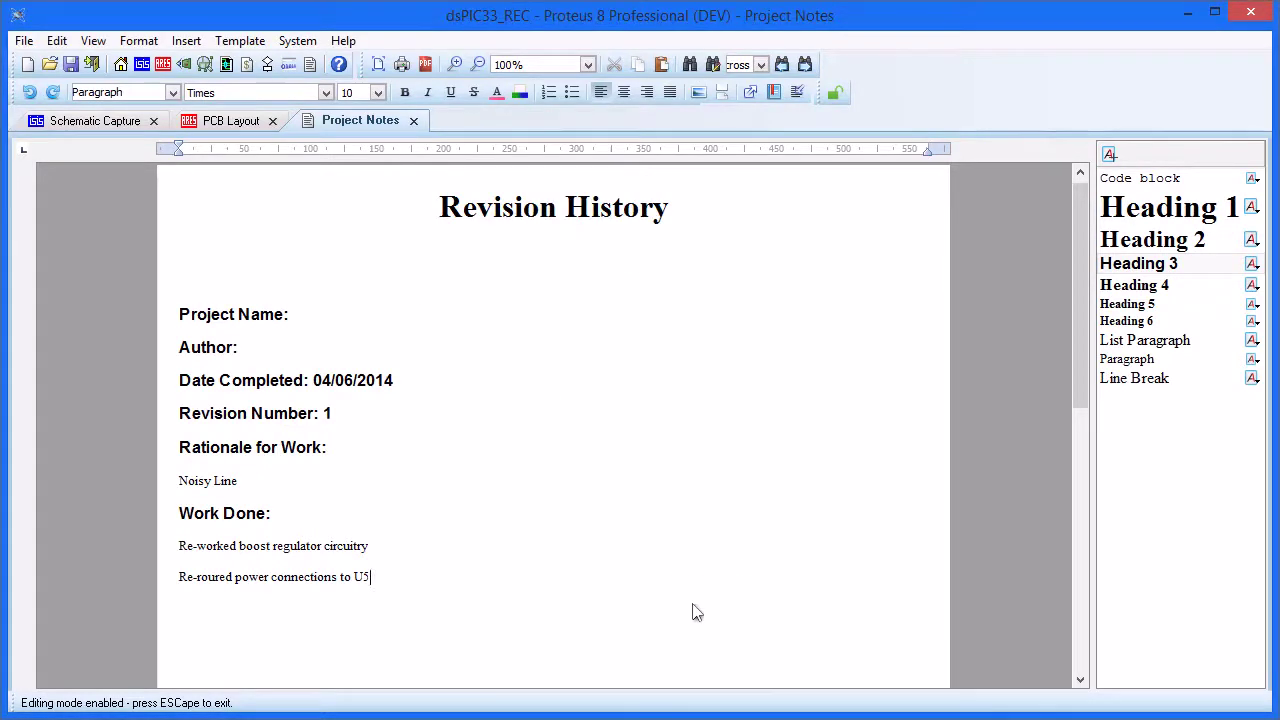
Step: Insert a Line Break rule below Work Done, then return the caret to Revision Number
click(1148, 388)
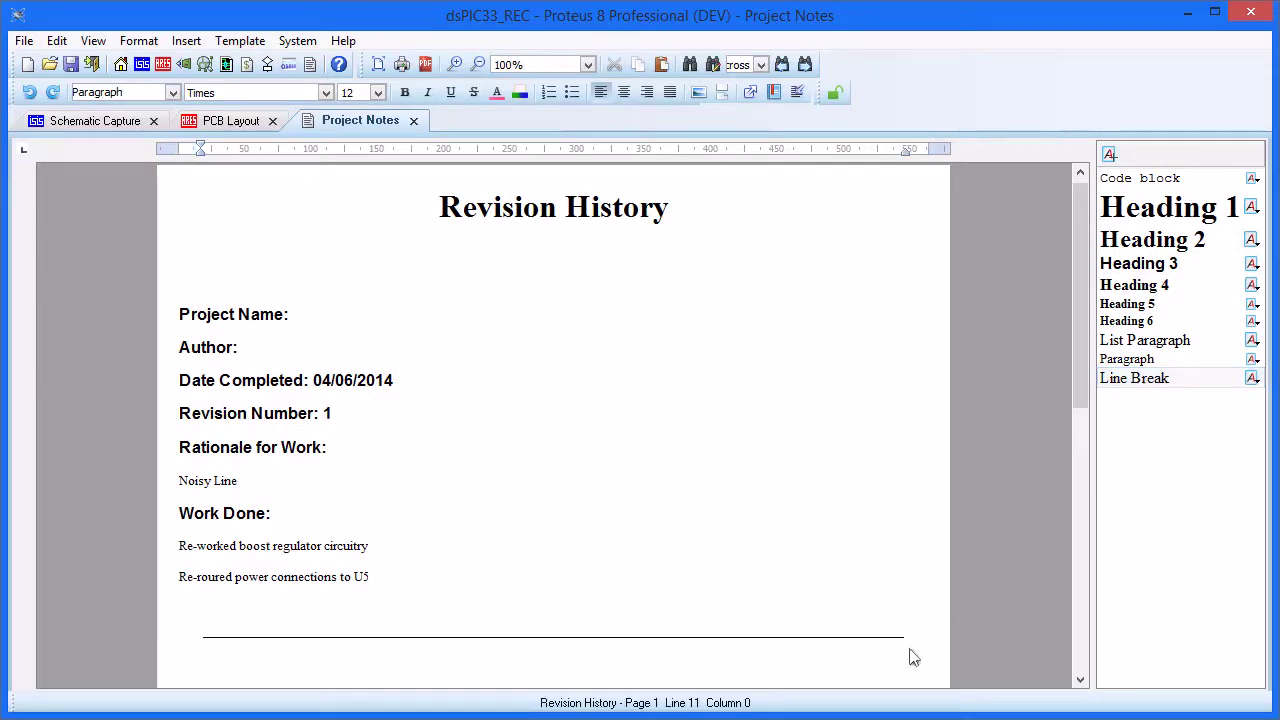
click(1128, 359)
click(880, 514)
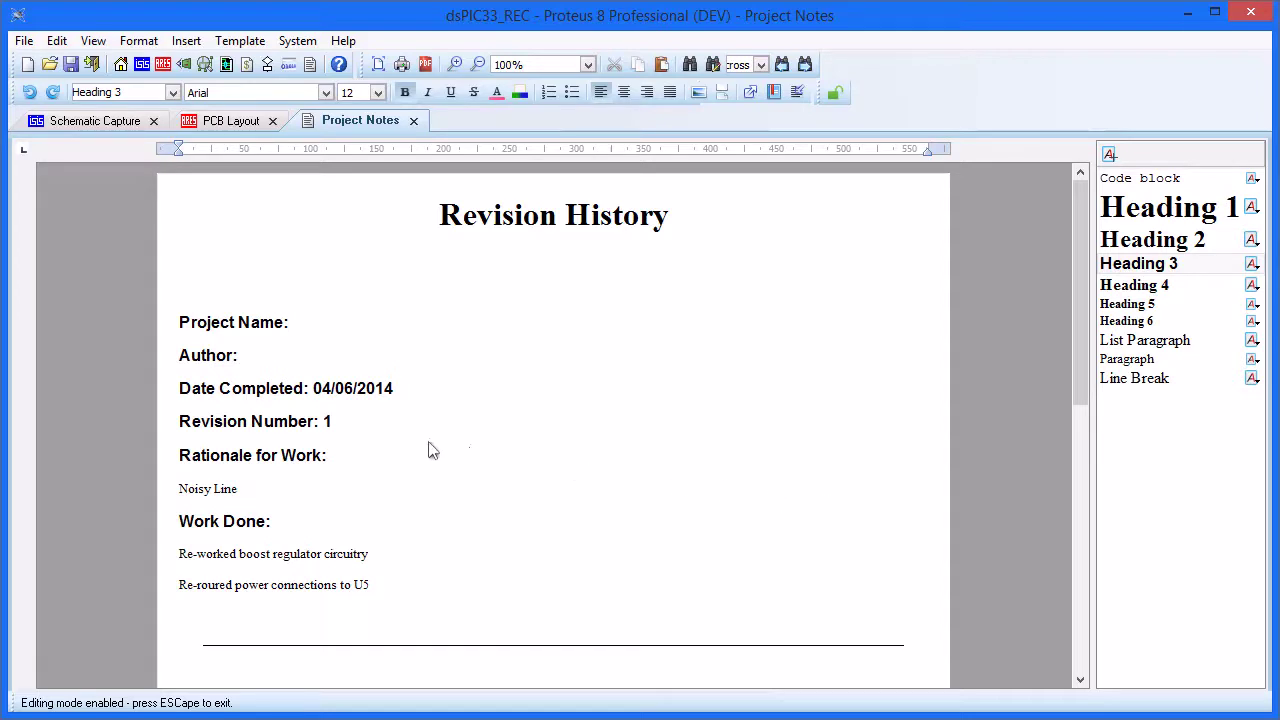
click(324, 422)
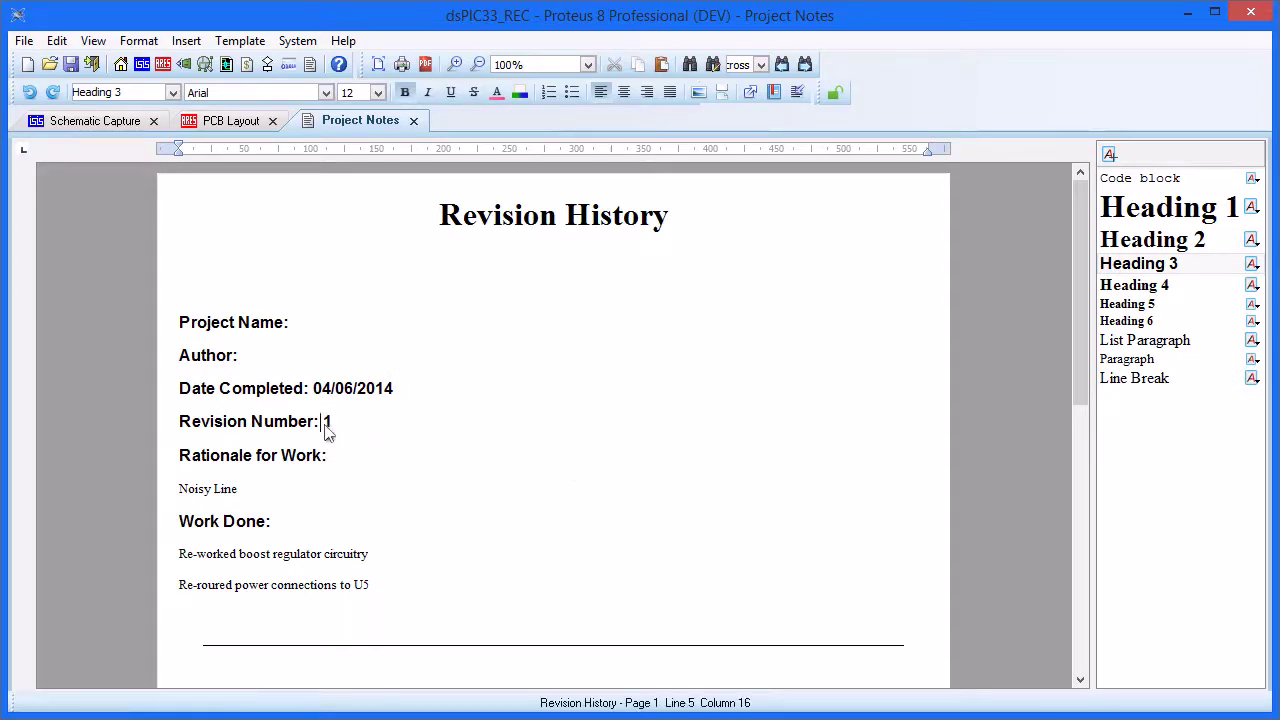
Step: Add bookmark Rev1 at the Revision Number value
click(772, 91)
text(Rev1)
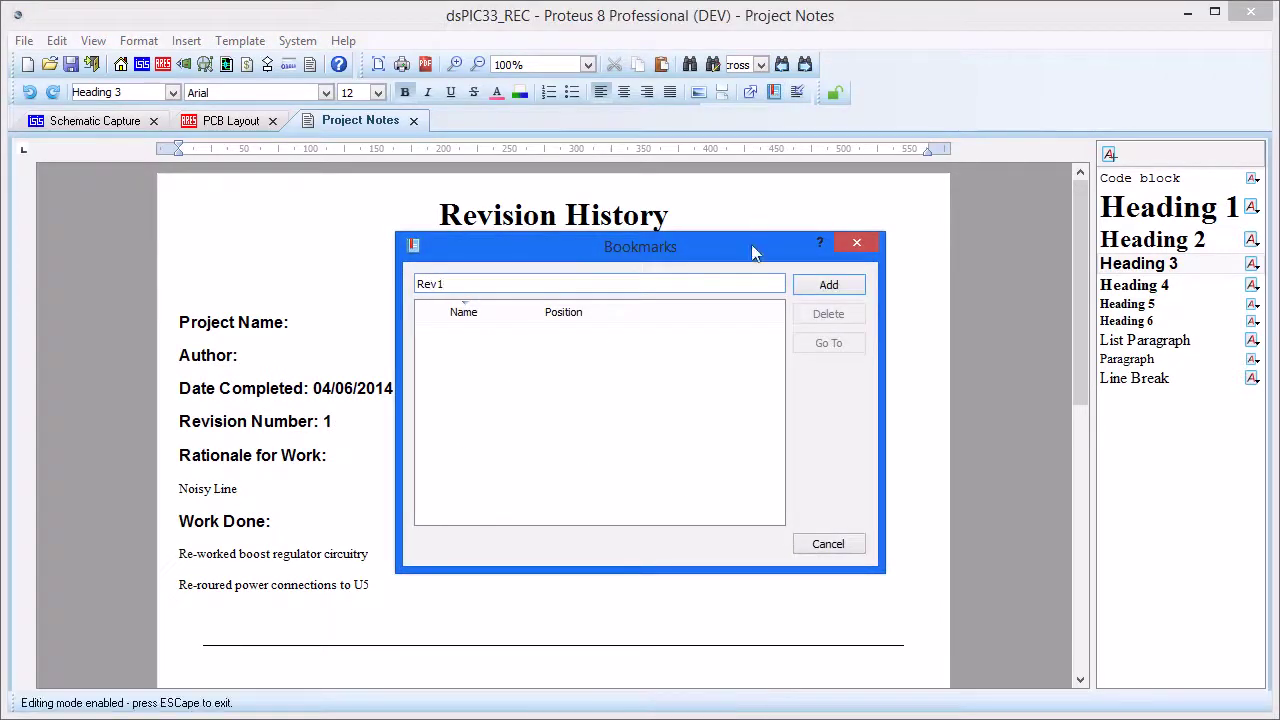
click(829, 286)
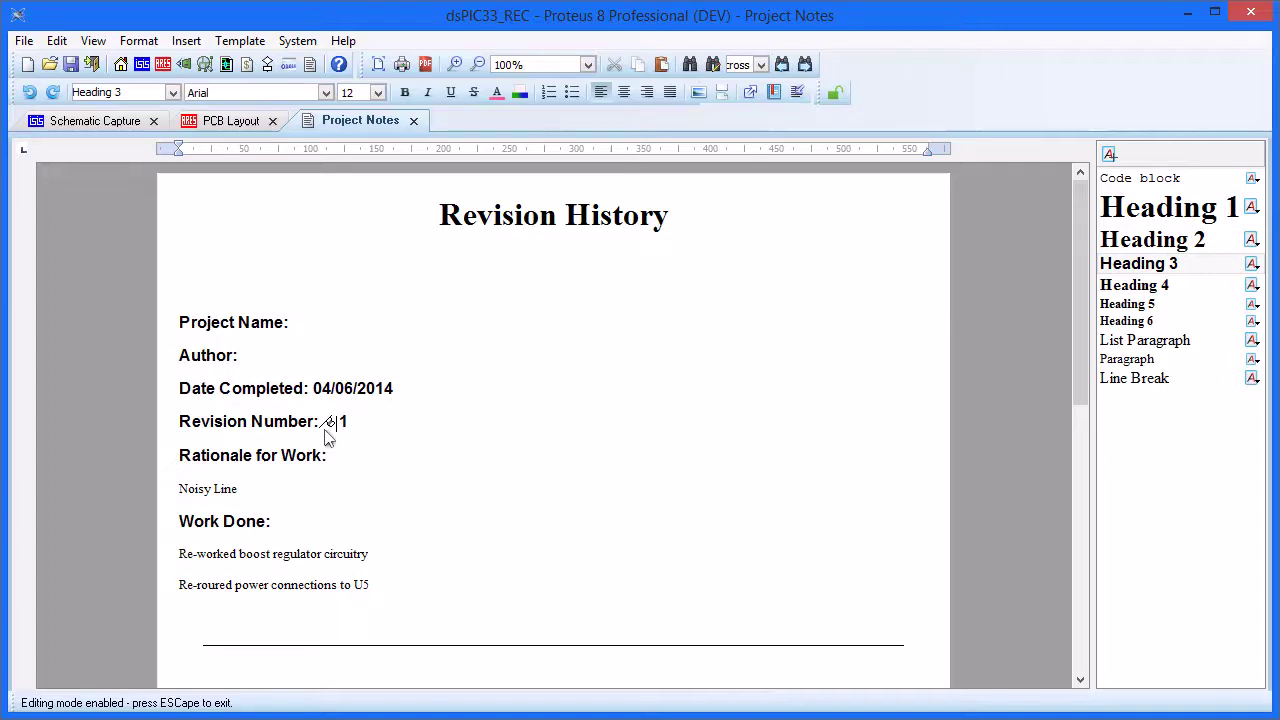
Step: Add bookmark Rev2 on the bottom line below the divider
click(210, 678)
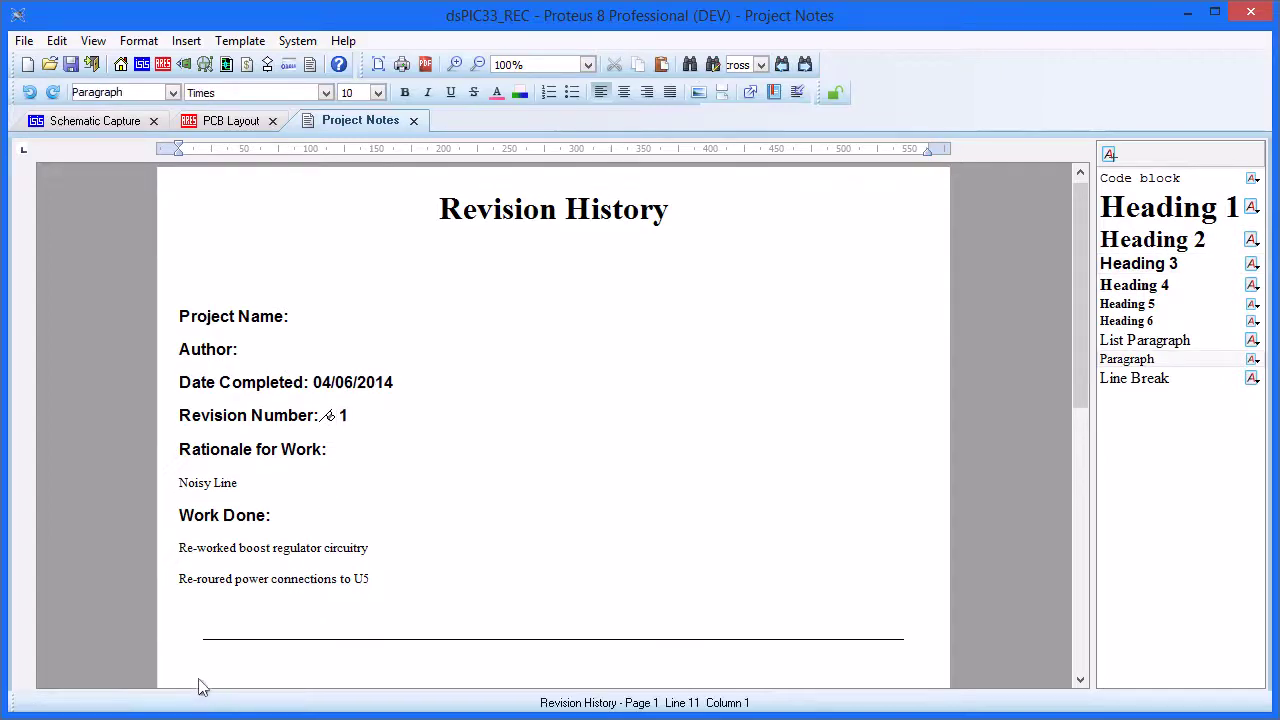
click(773, 92)
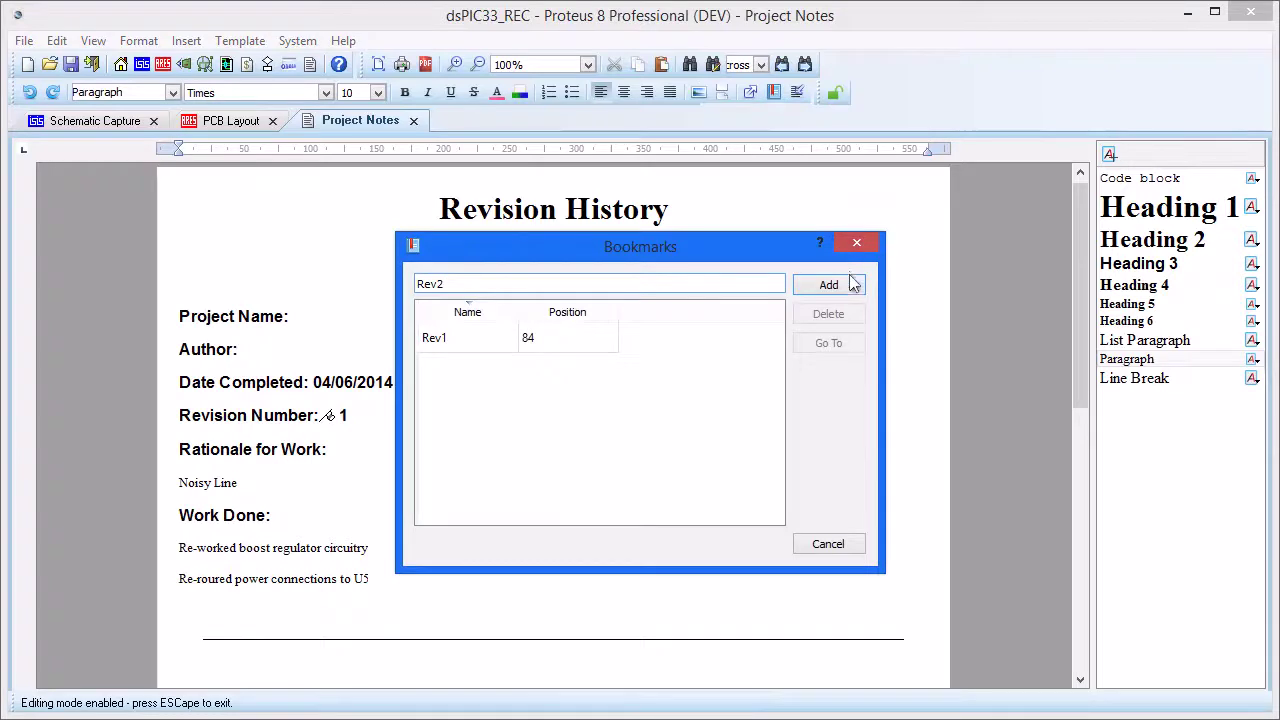
click(828, 286)
scroll(463, 394, up, 1)
key(ctrl+Home)
key(End)
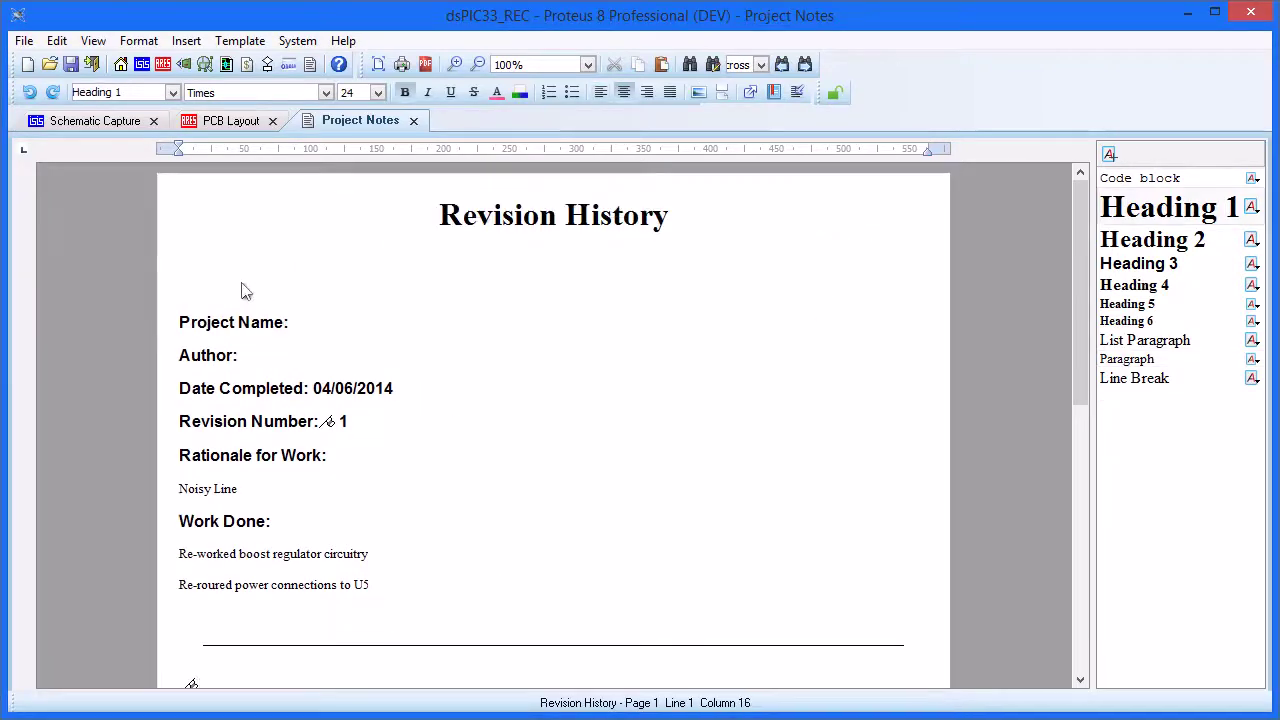
Step: Add a left-aligned Heading 2 'Table of Content' below the title
key(Down)
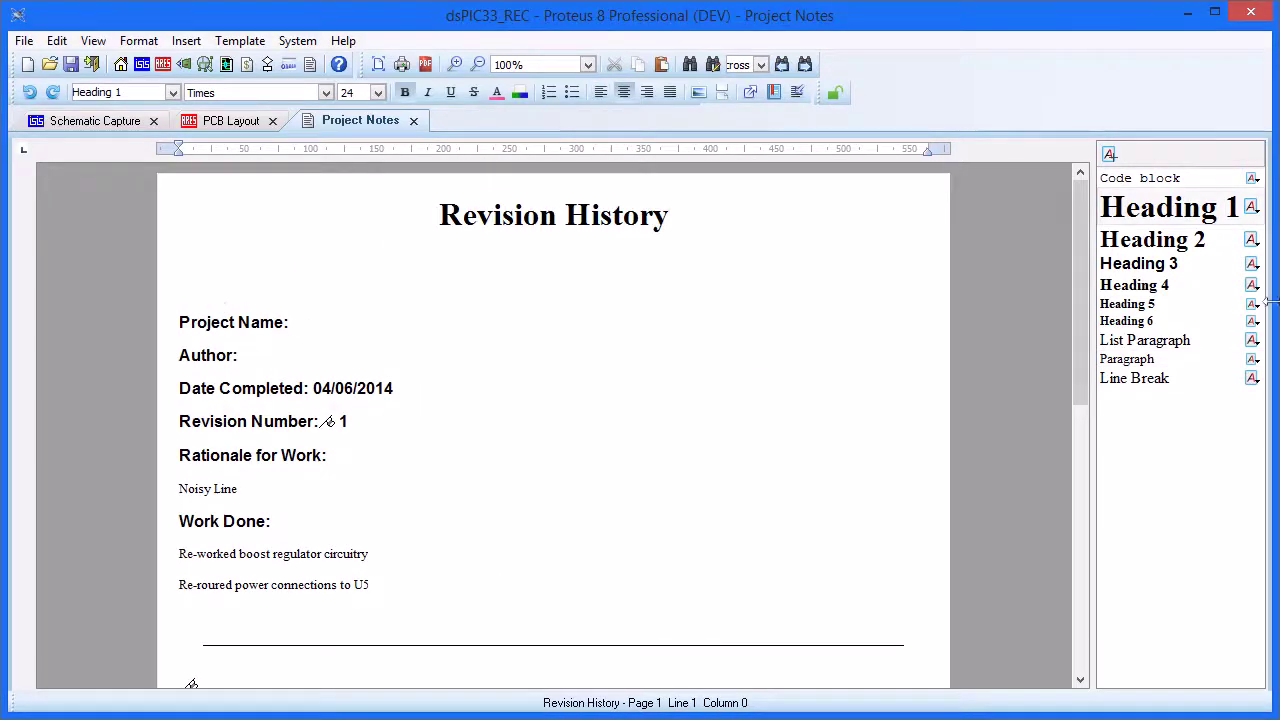
click(1152, 245)
click(600, 93)
text(Table)
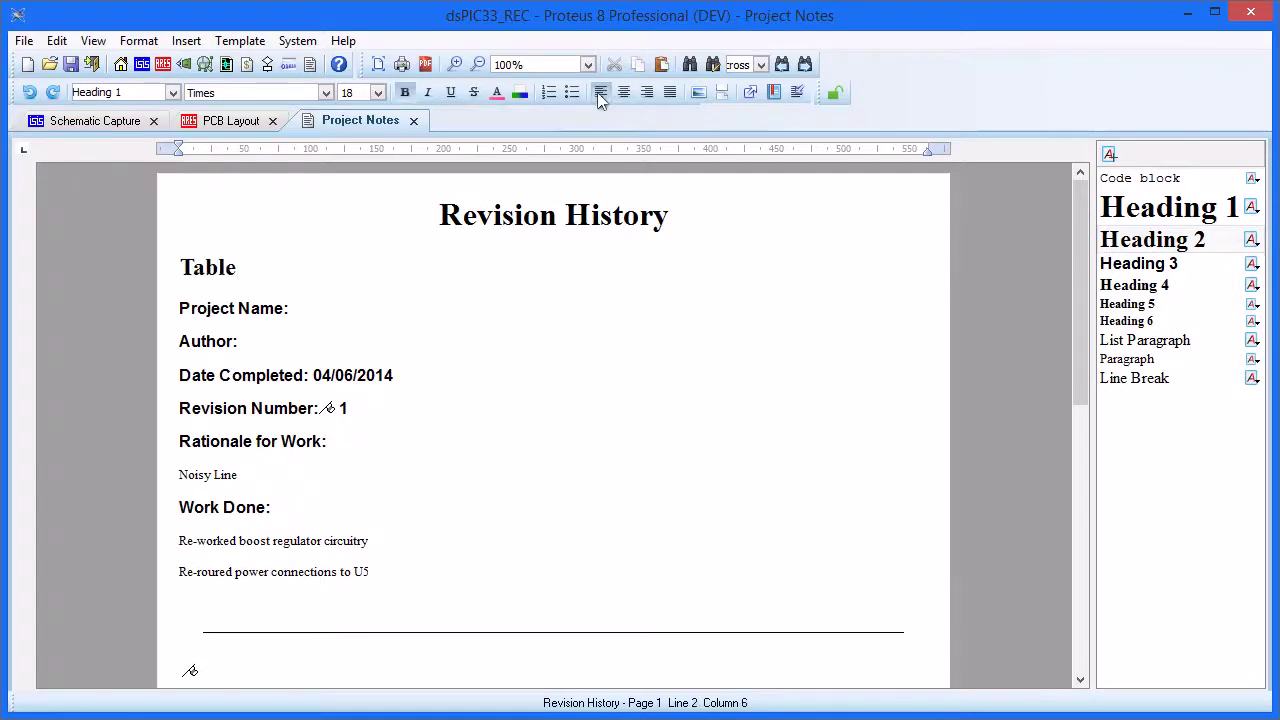
text( of Content)
key(Return)
key(Return)
Step: Add Paragraph lines Revision A and Revision B and format them as a bulleted list
key(Up)
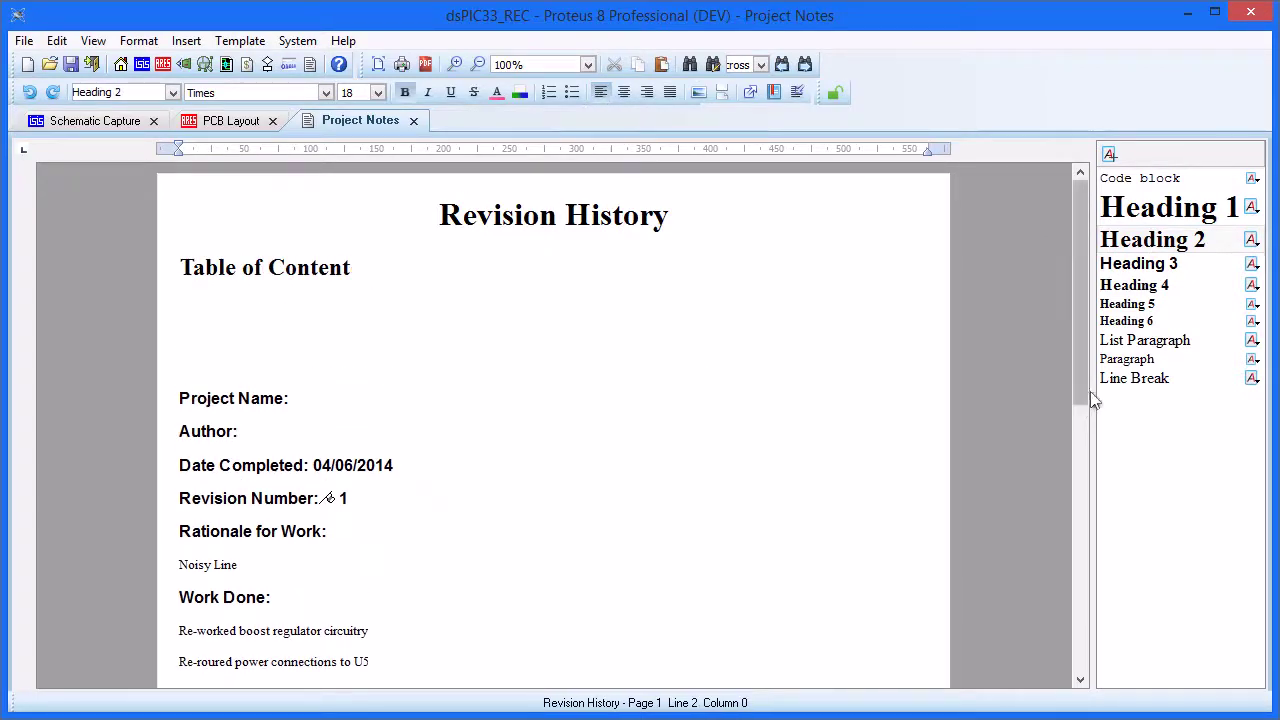
click(1157, 360)
text(Revision A)
key(Return)
text(Revision B)
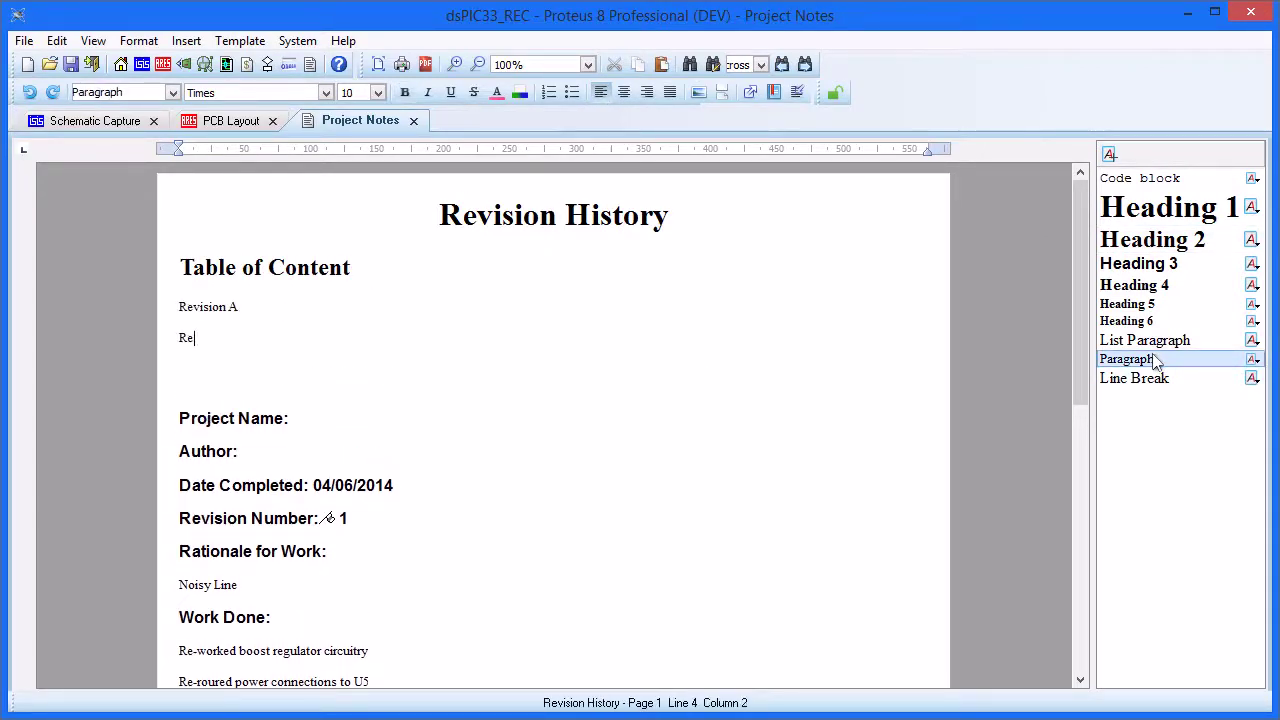
drag(252, 349, 180, 308)
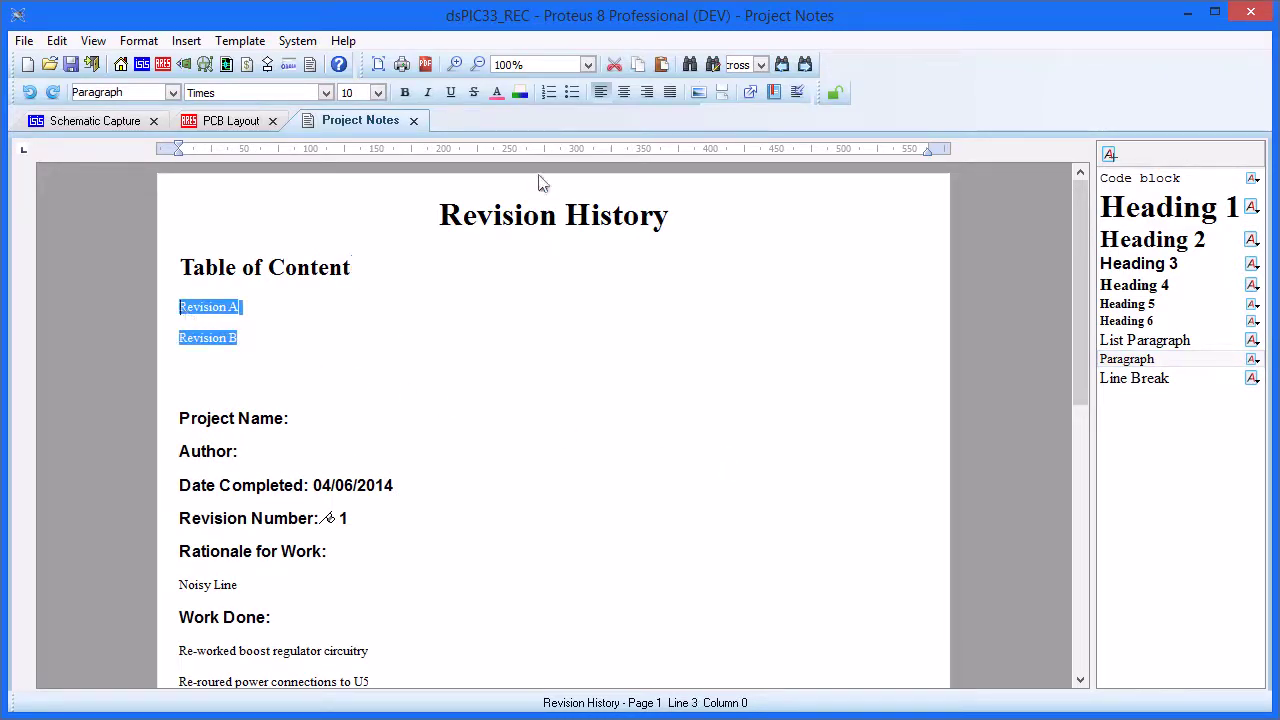
click(573, 92)
click(296, 326)
drag(288, 310, 220, 312)
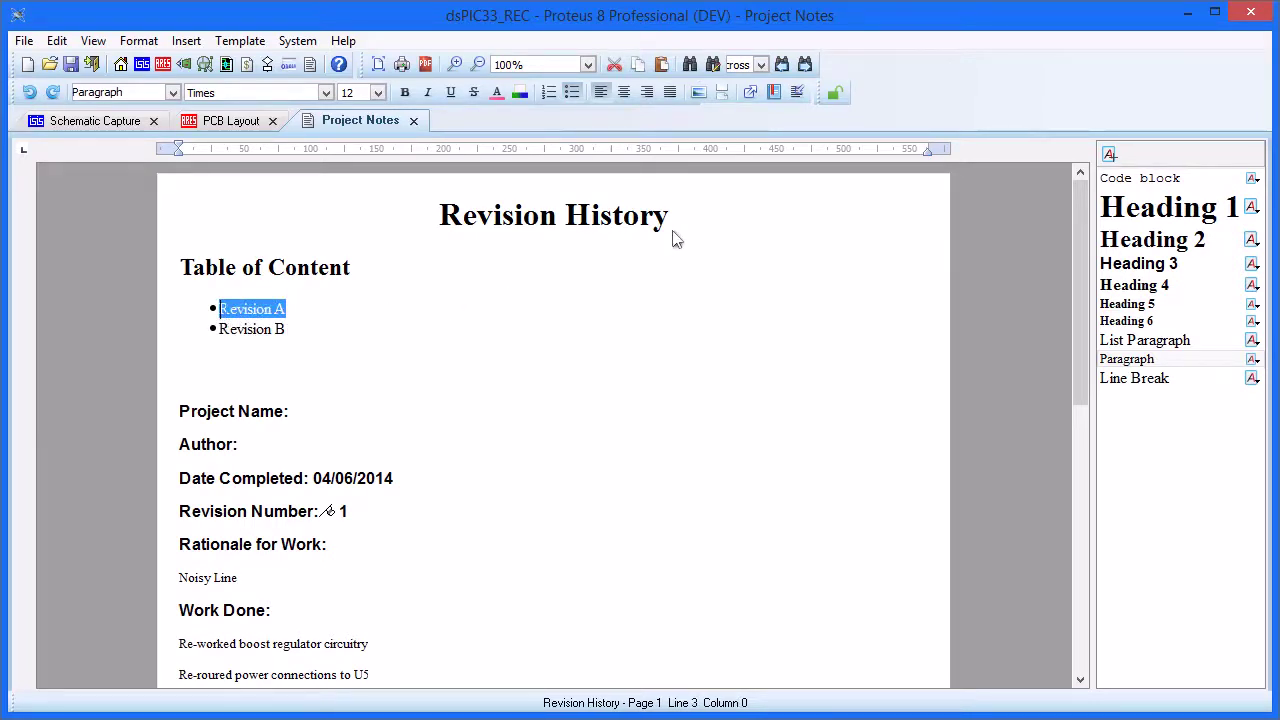
Step: Make Revision A an internal link to bookmark Rev1
click(750, 93)
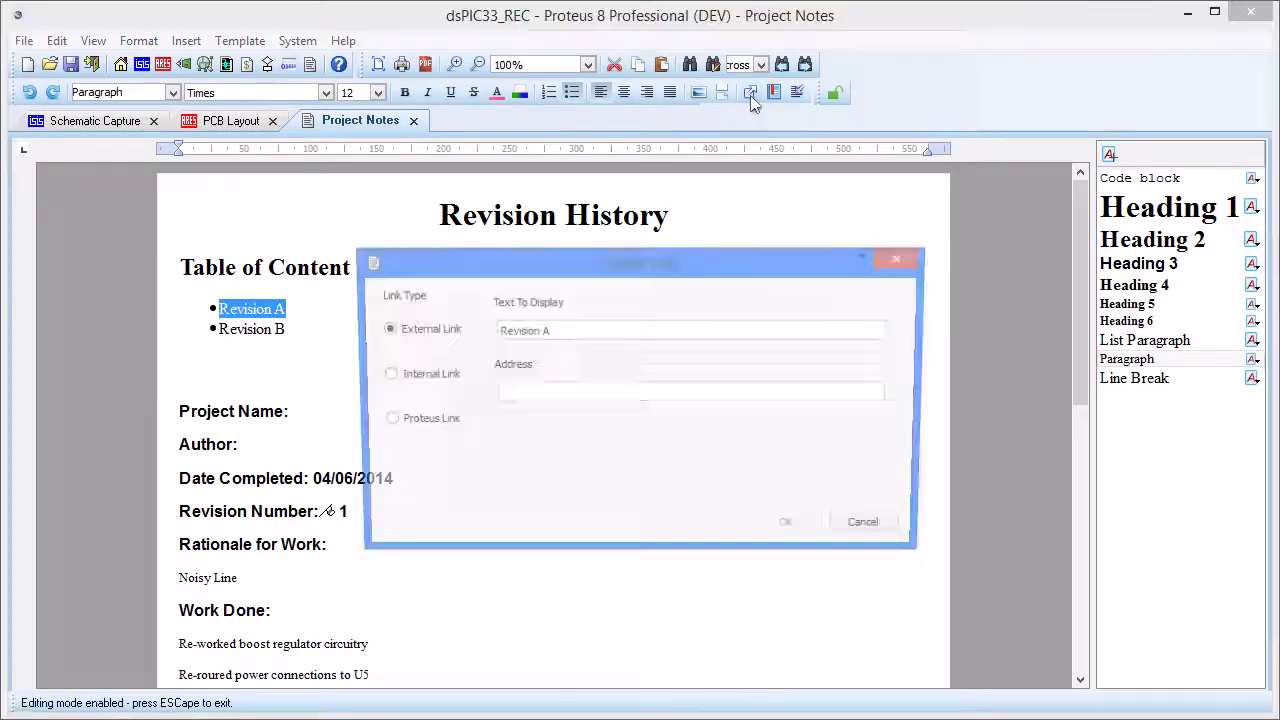
click(416, 376)
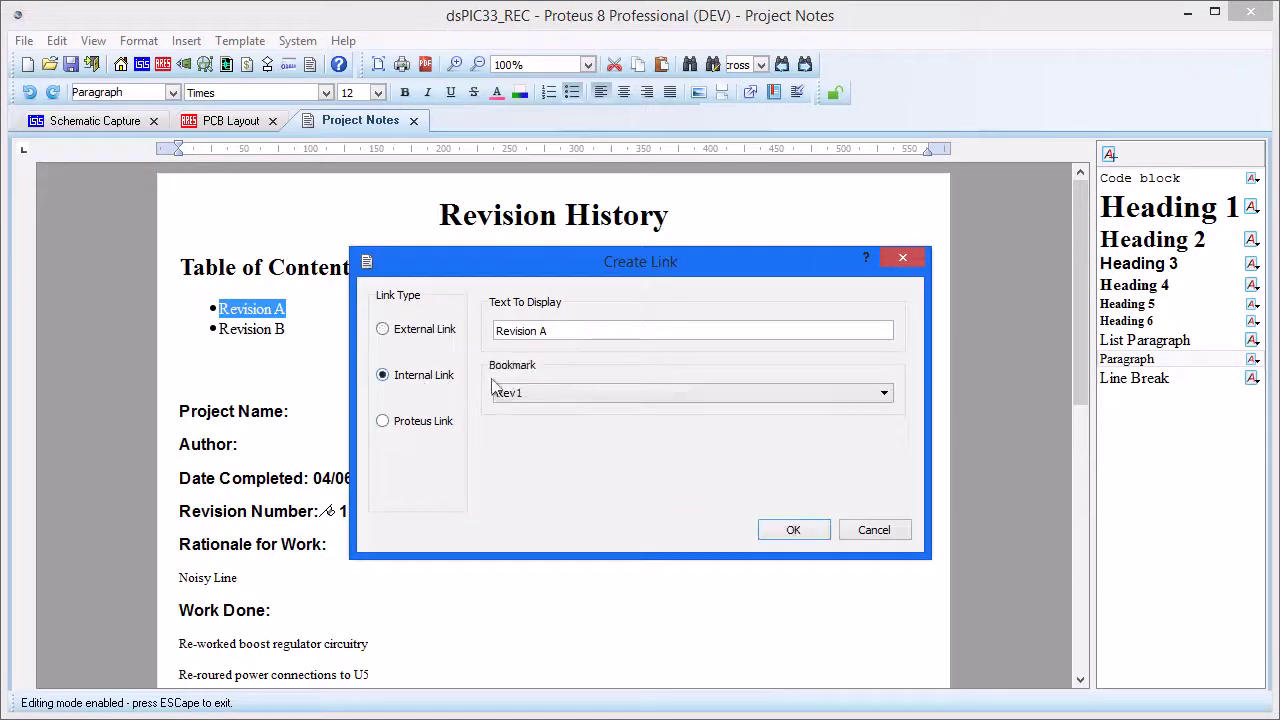
click(560, 393)
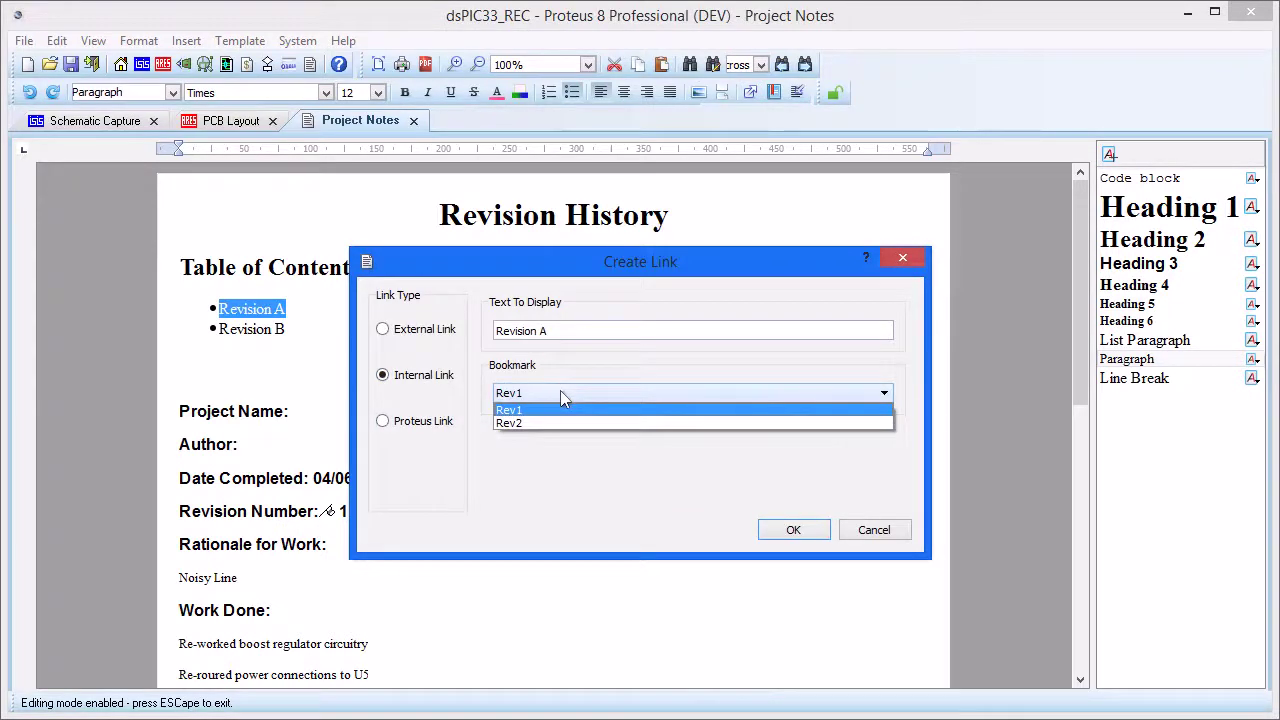
click(586, 470)
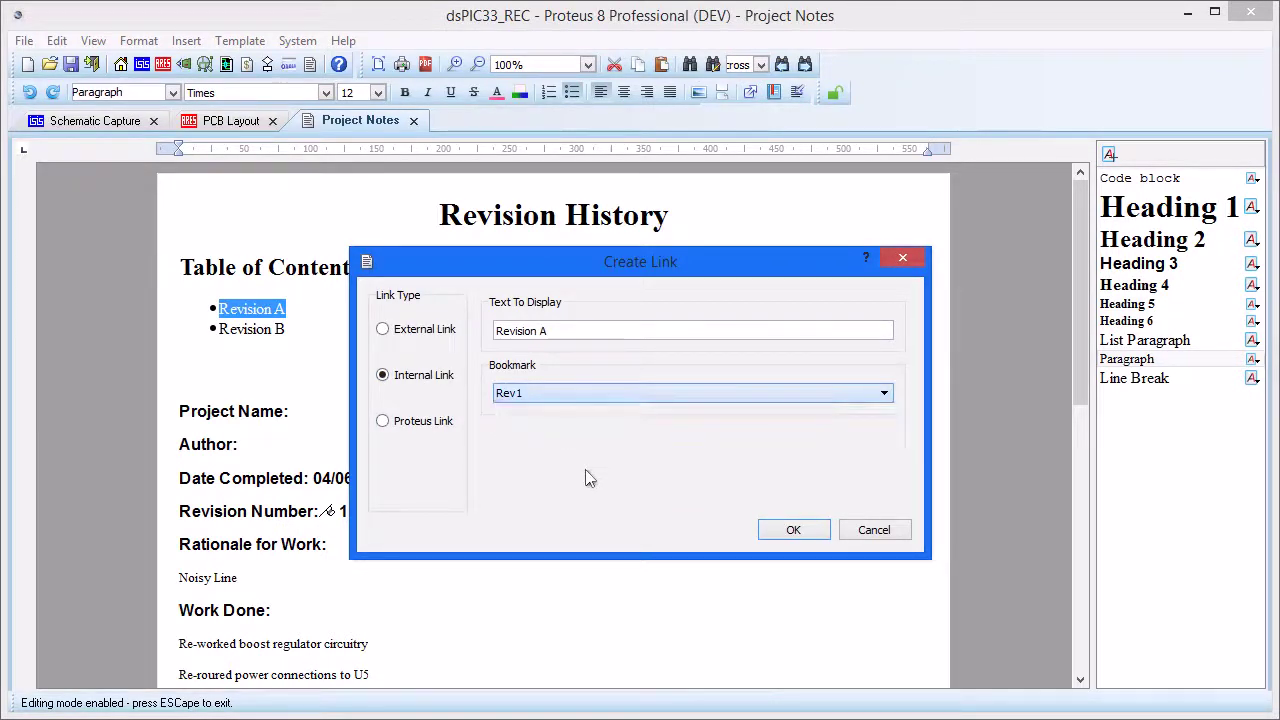
click(794, 530)
Step: Make Revision B an internal link to bookmark Rev2
drag(286, 331, 222, 332)
click(750, 93)
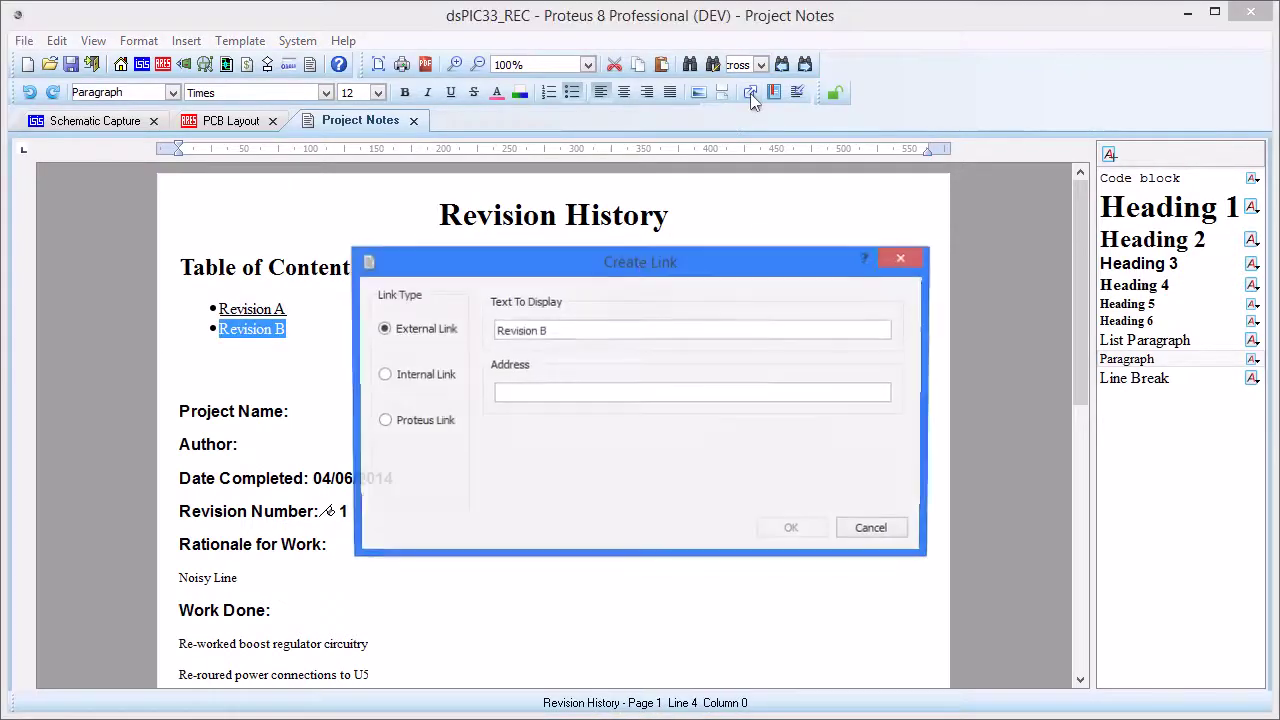
click(436, 388)
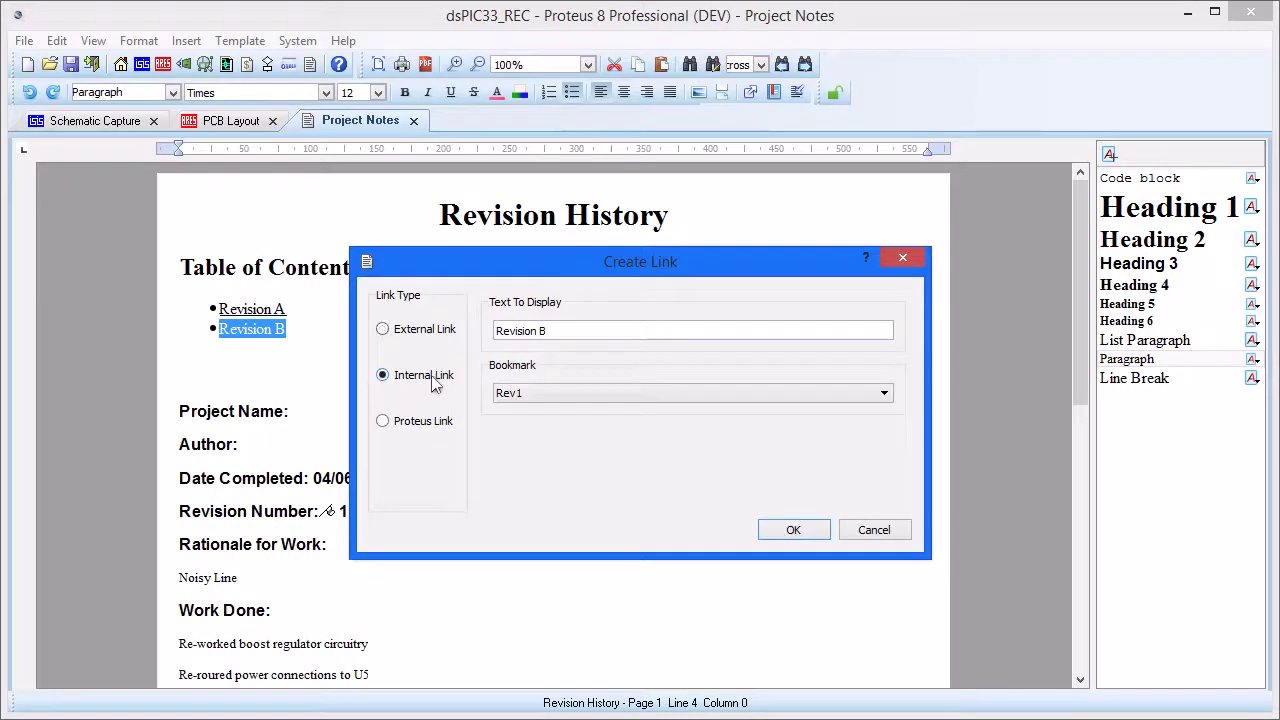
click(578, 397)
click(563, 422)
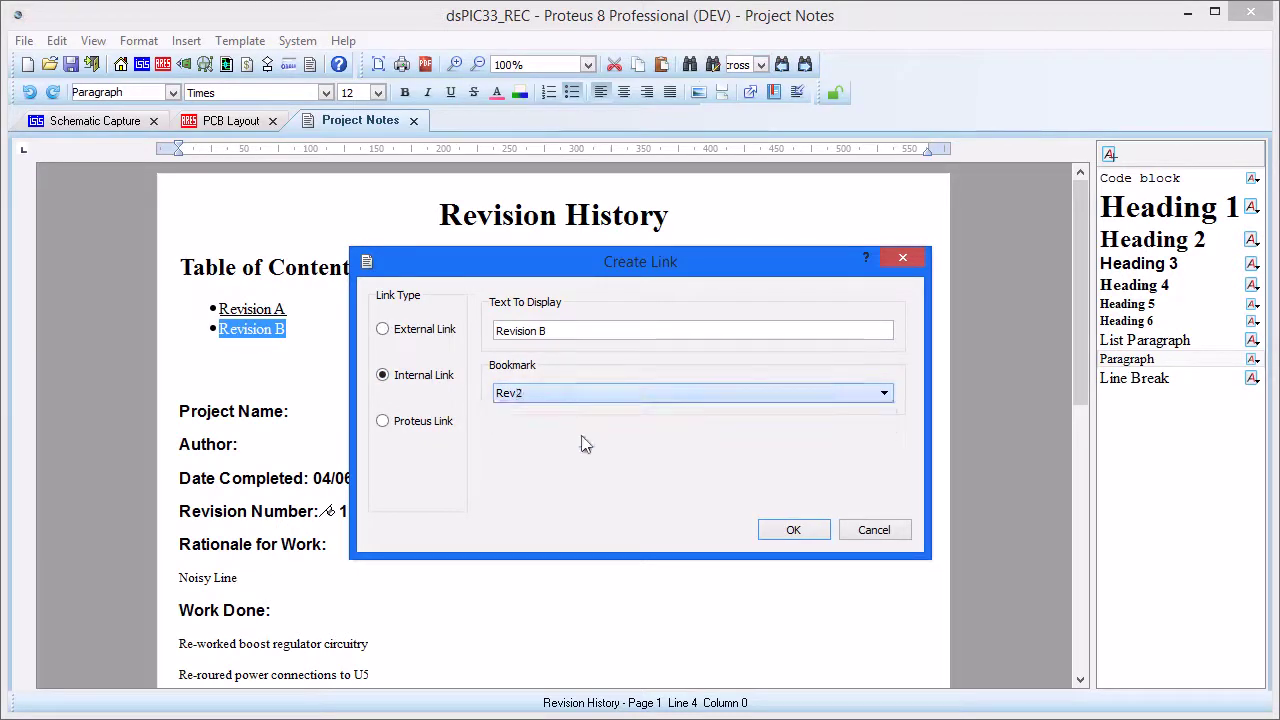
click(799, 533)
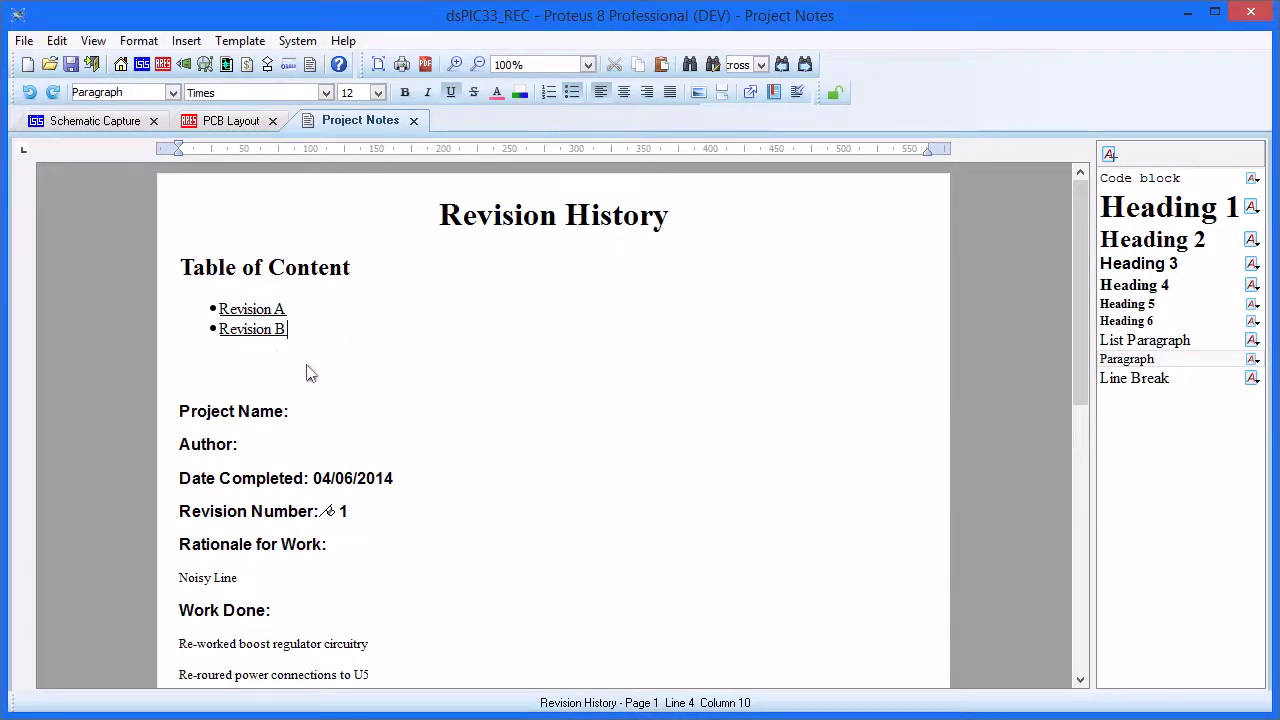
Step: Test the Revision A and B links, then number the two Work Done entries 1 and 2
click(246, 317)
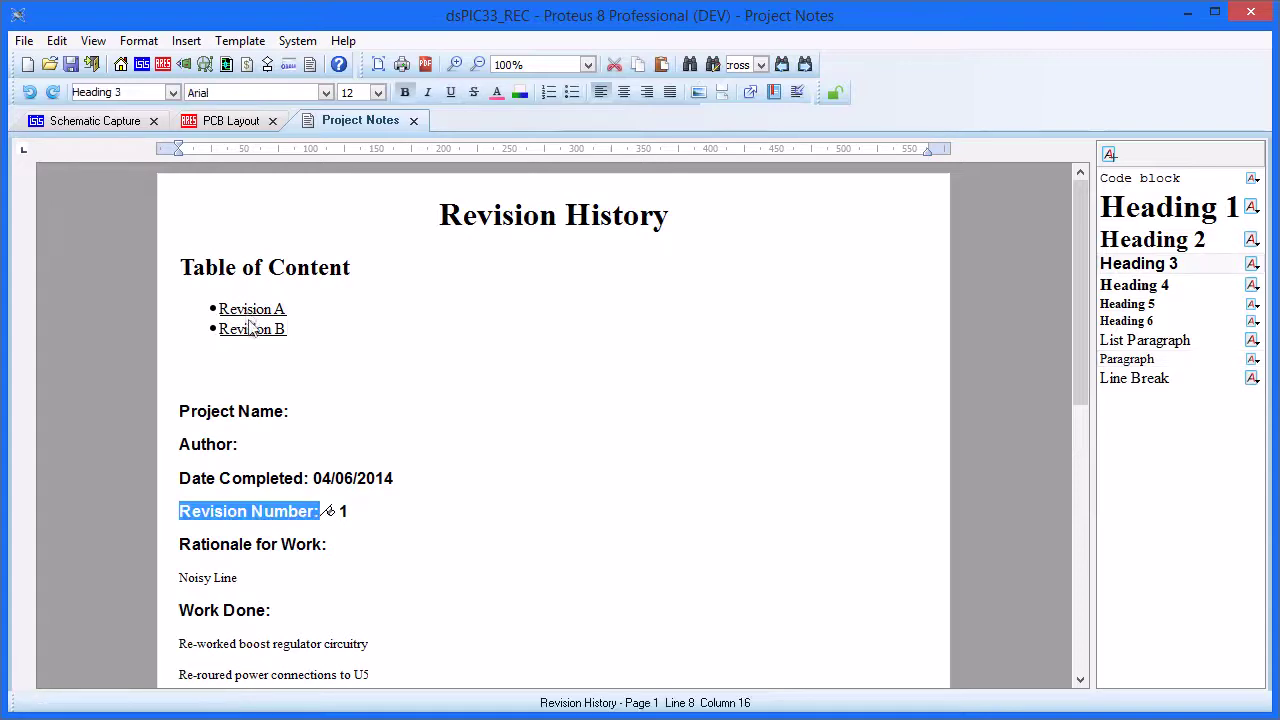
click(252, 335)
click(399, 554)
drag(378, 540, 184, 508)
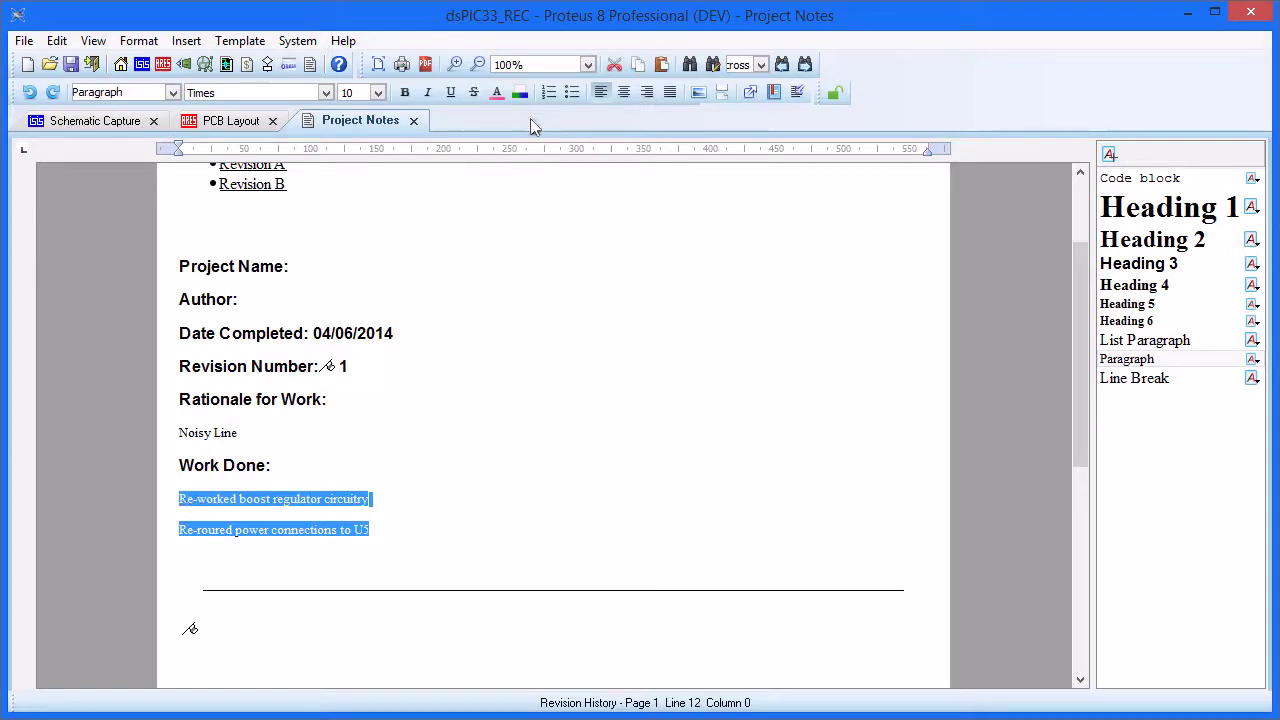
click(549, 92)
click(473, 504)
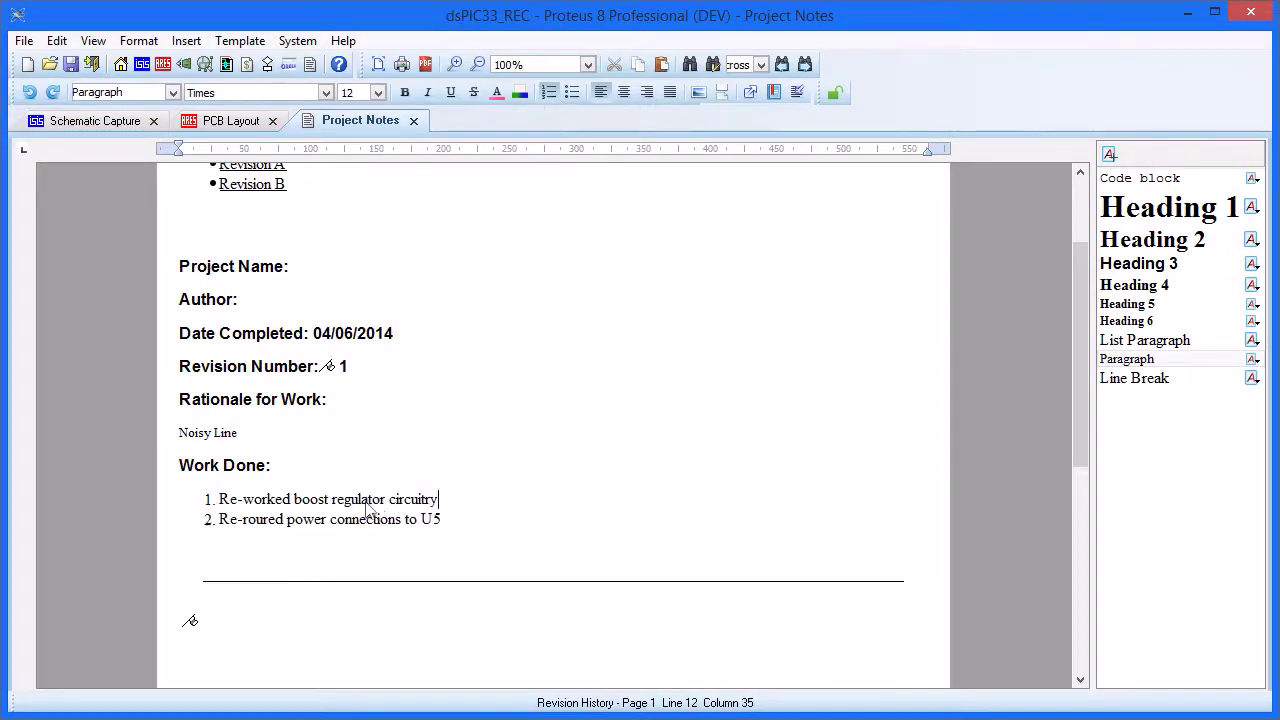
drag(292, 506, 388, 510)
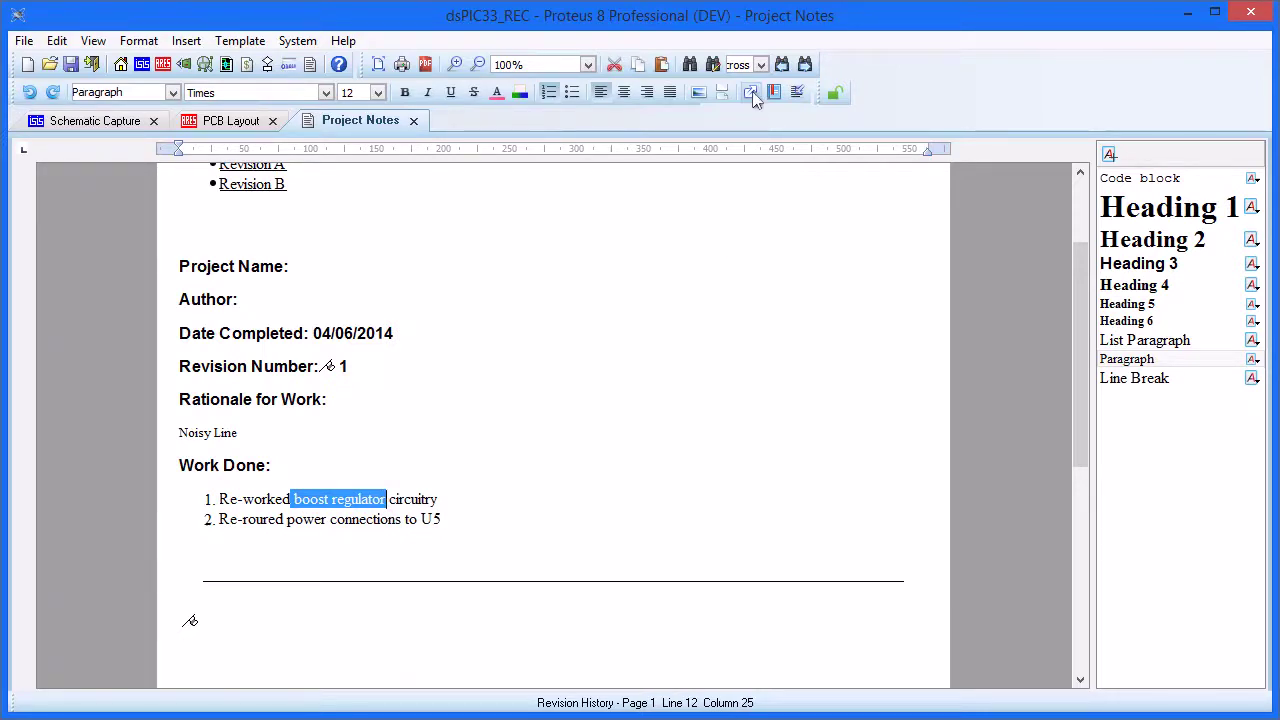
Step: Add a Proteus Link from 'boost regulator' to schematic part U5
click(752, 91)
click(383, 421)
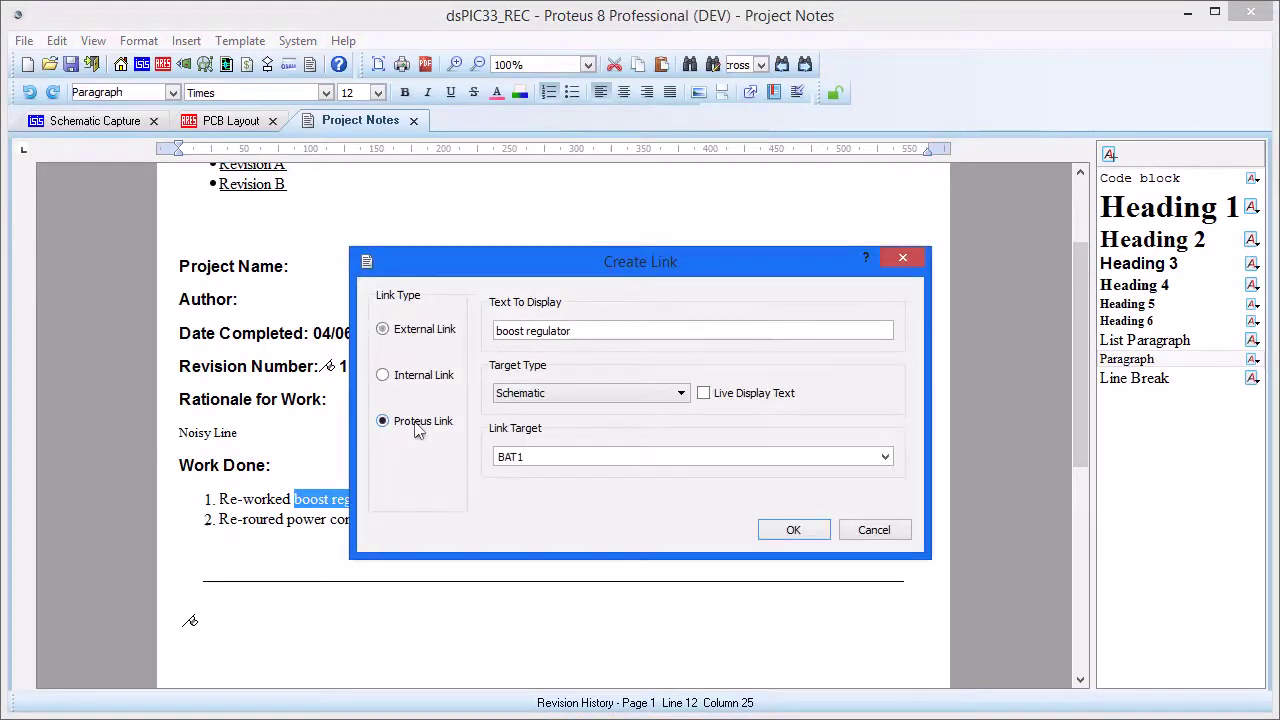
click(583, 396)
click(586, 408)
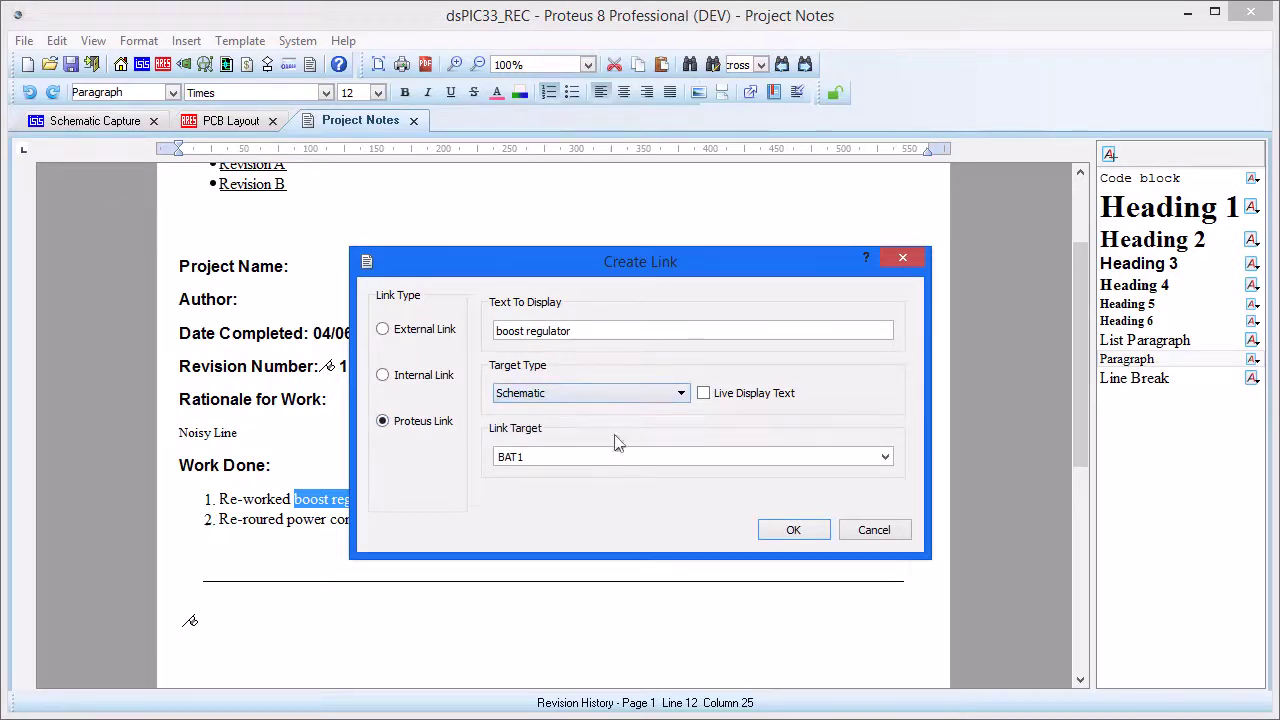
click(884, 457)
drag(884, 475, 884, 572)
click(694, 581)
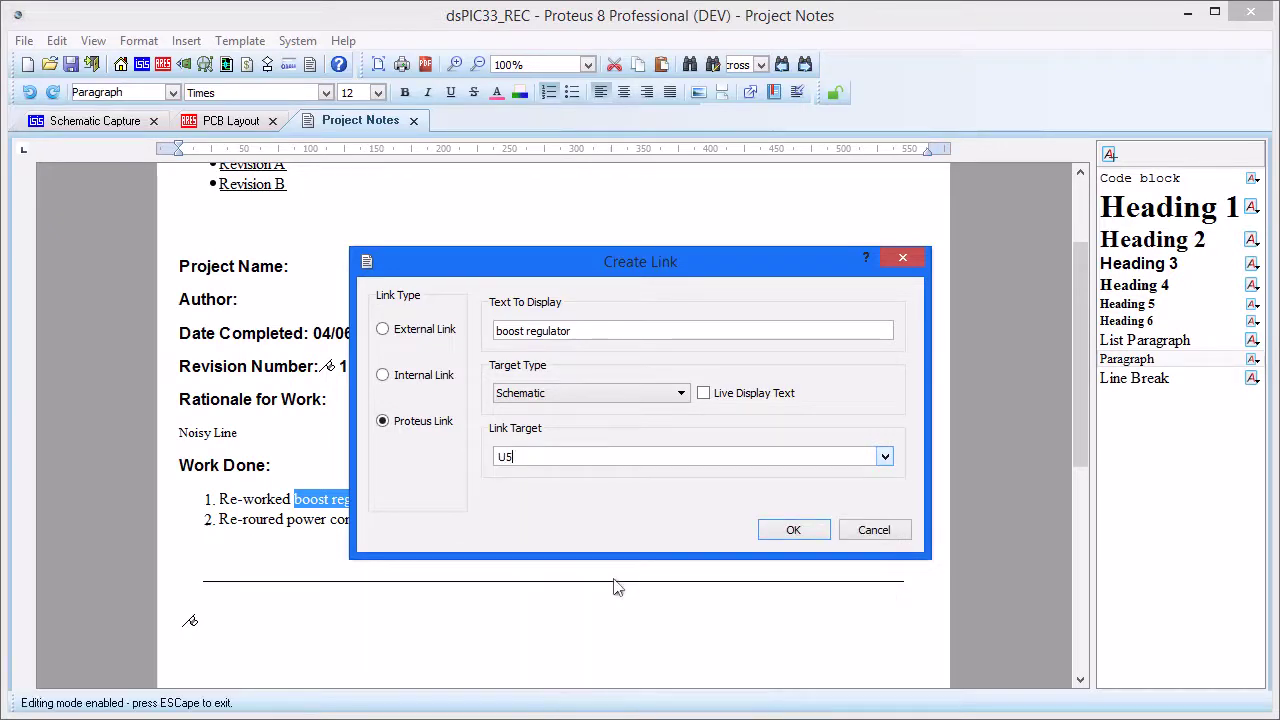
click(804, 532)
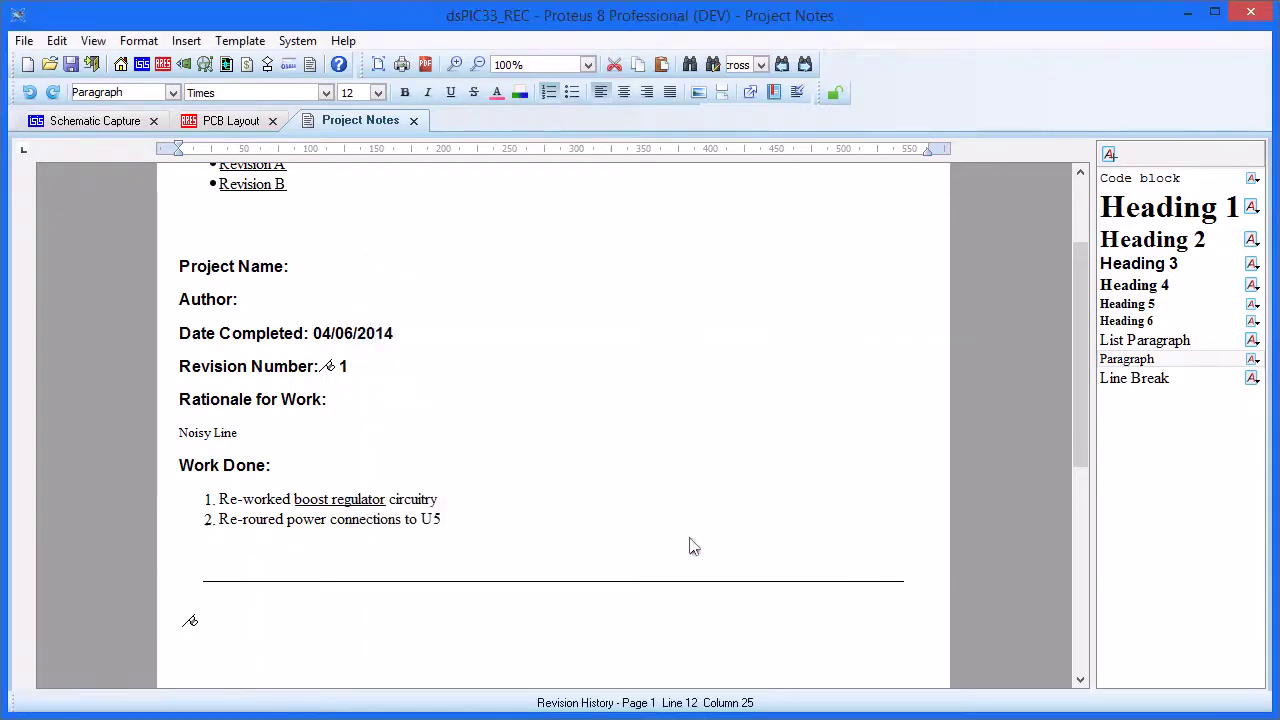
drag(447, 530, 434, 530)
Step: Link U5 in Work Done entry 2 to PCB layout part U5 with live display text
click(748, 92)
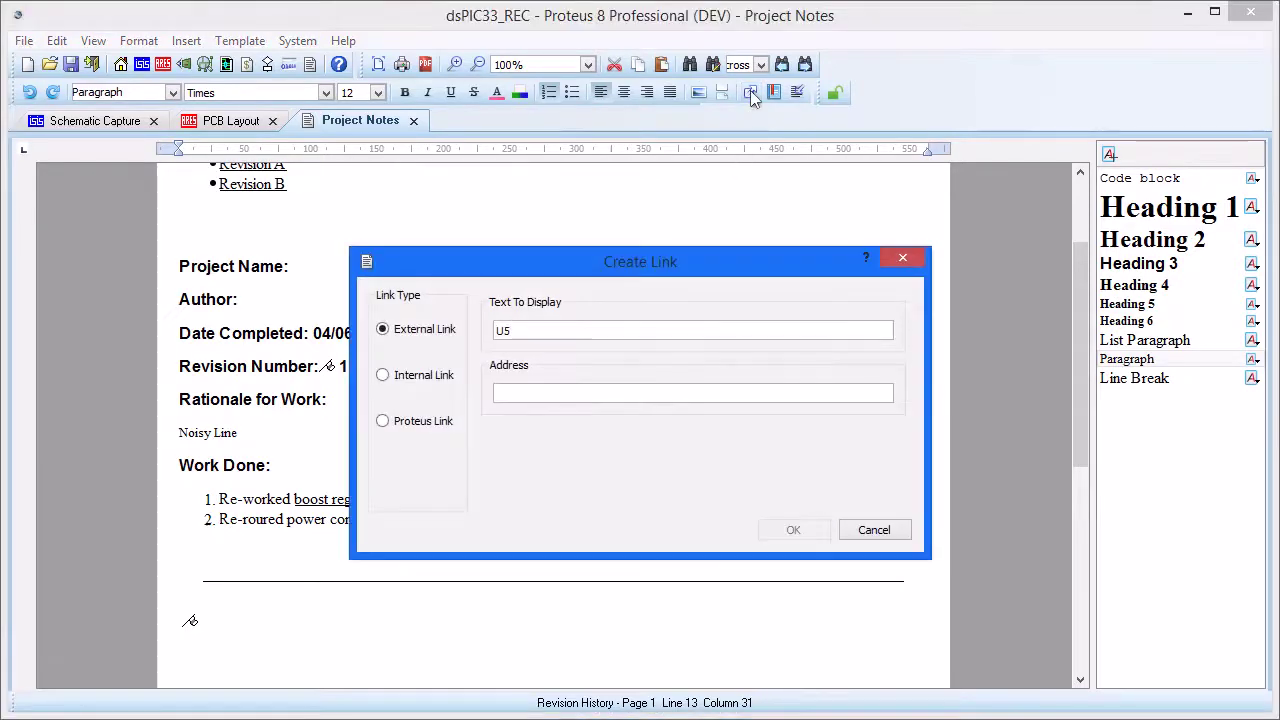
click(423, 428)
click(660, 393)
click(637, 422)
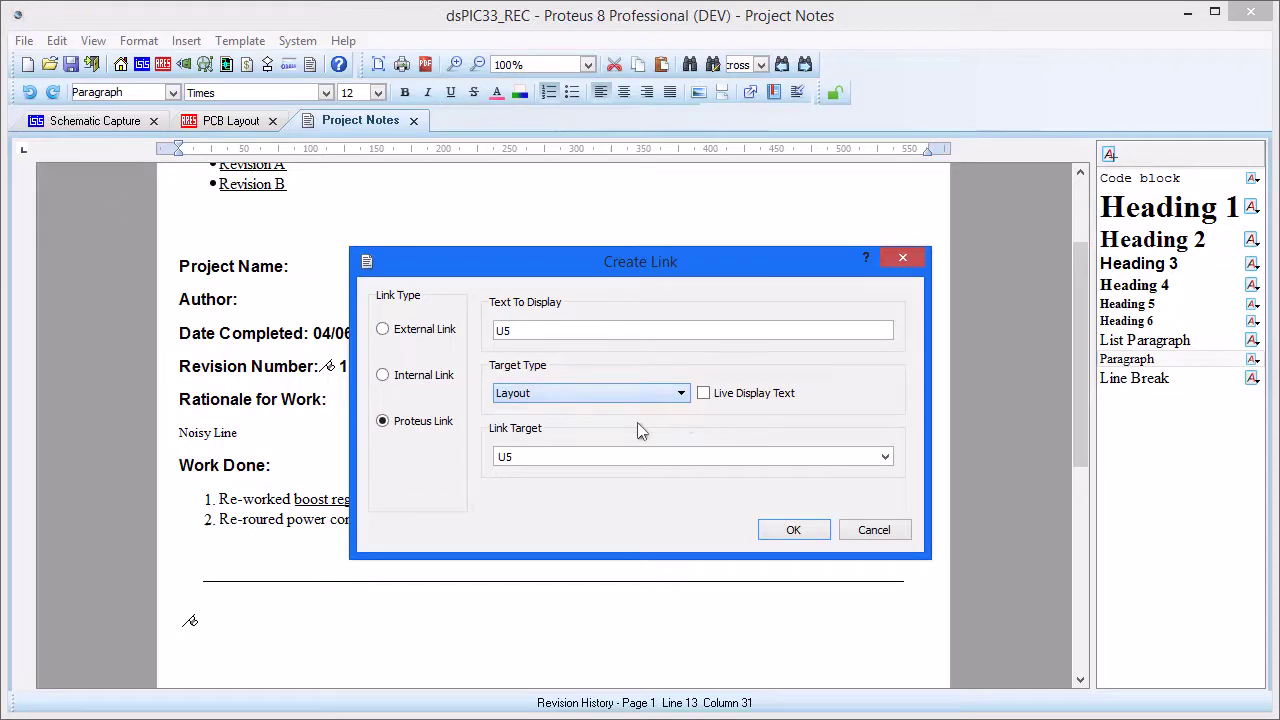
click(704, 393)
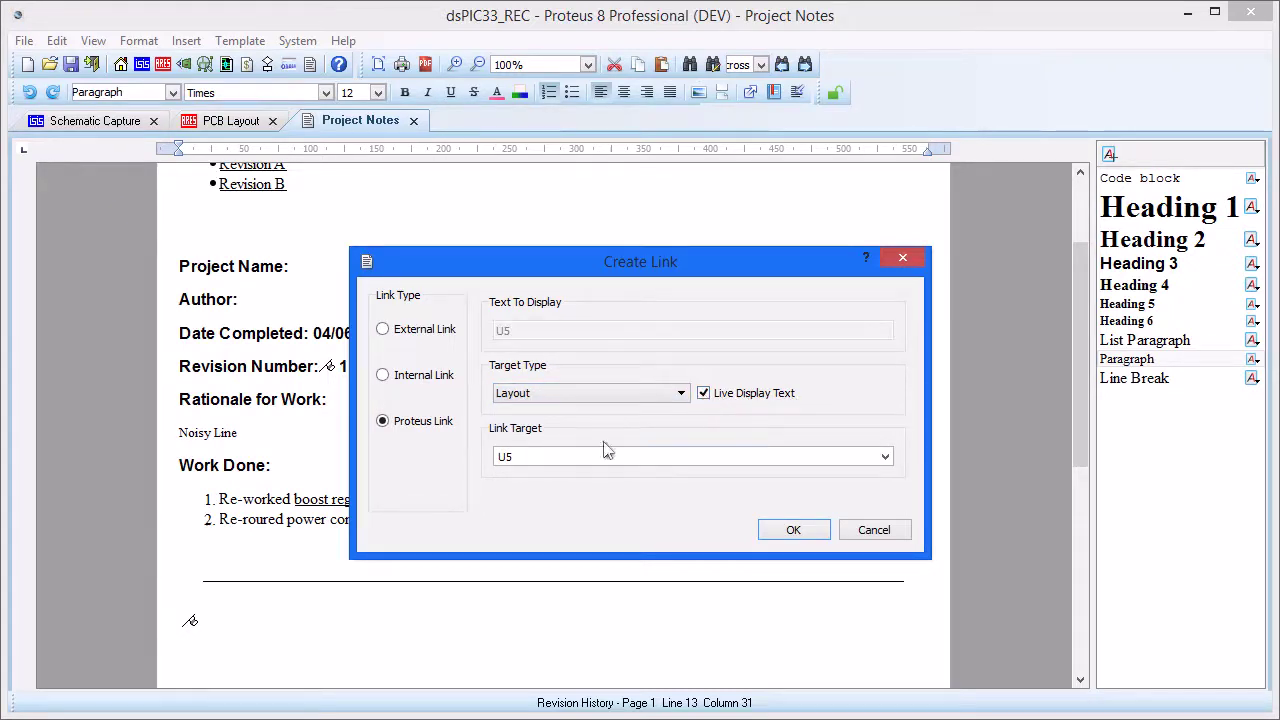
click(793, 531)
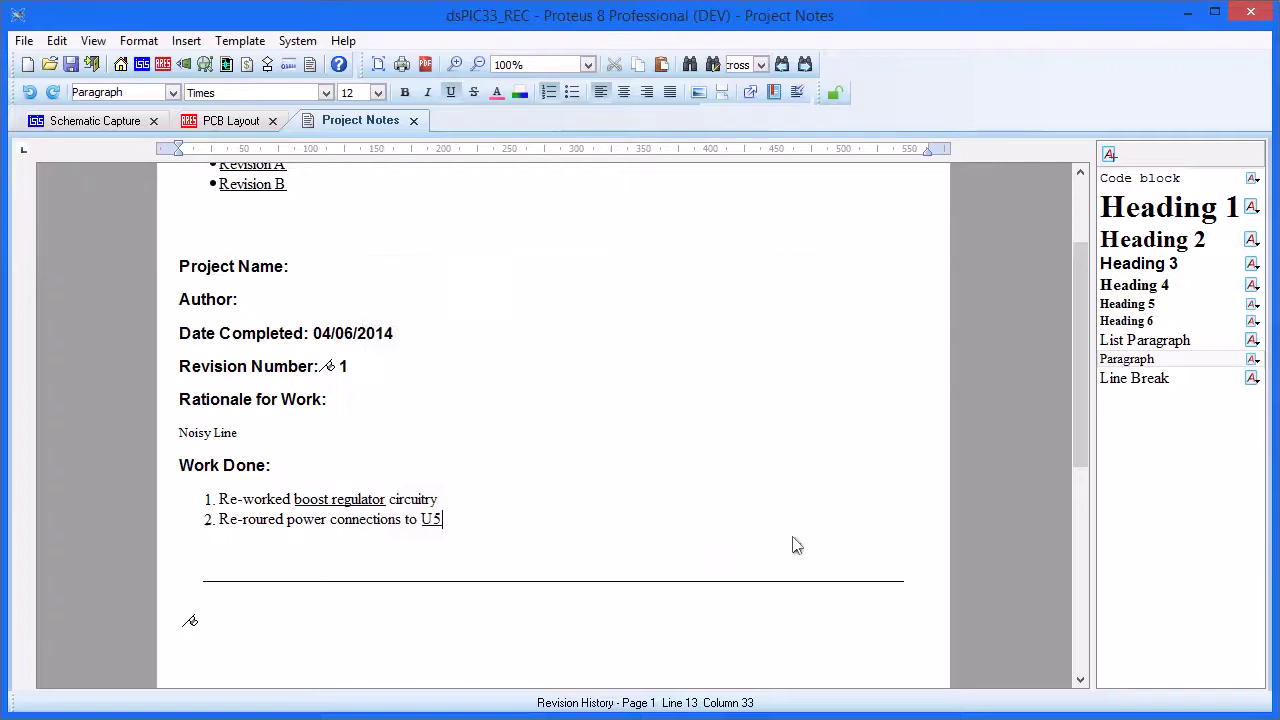
click(431, 517)
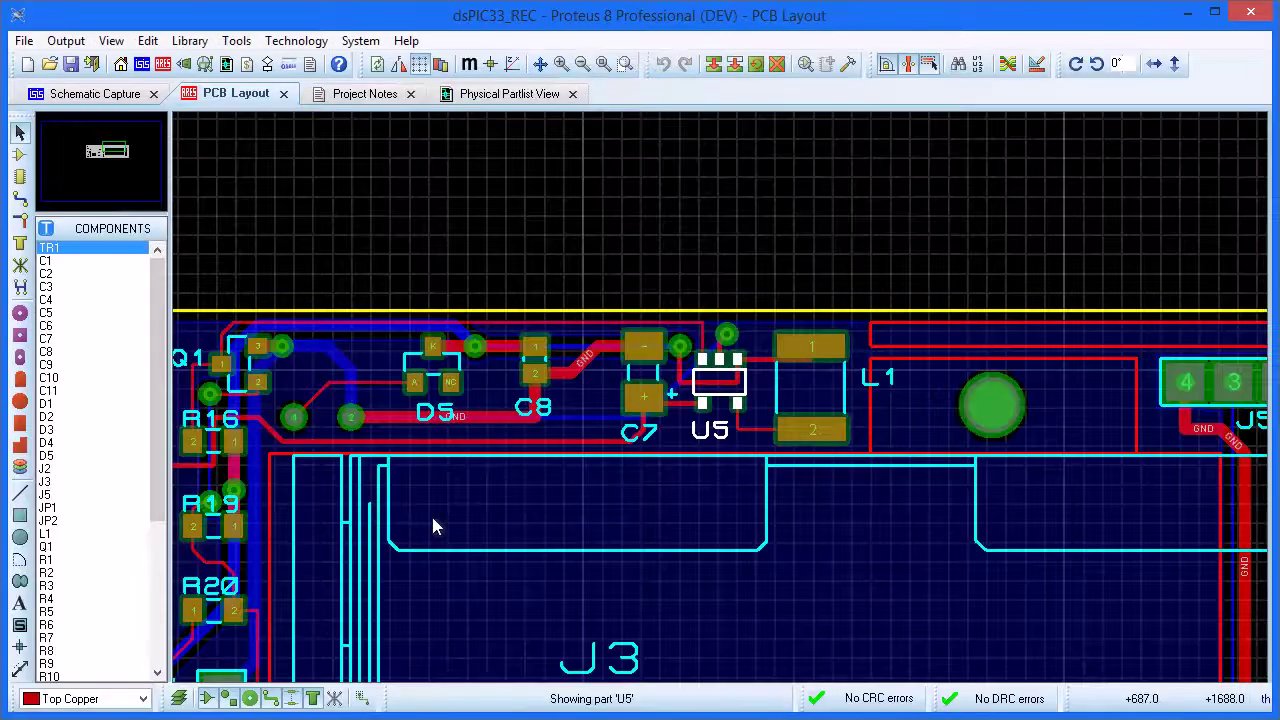
Step: Rename board part U5 to U50 and confirm the linked note text now reads U50
right_click(723, 443)
click(800, 8)
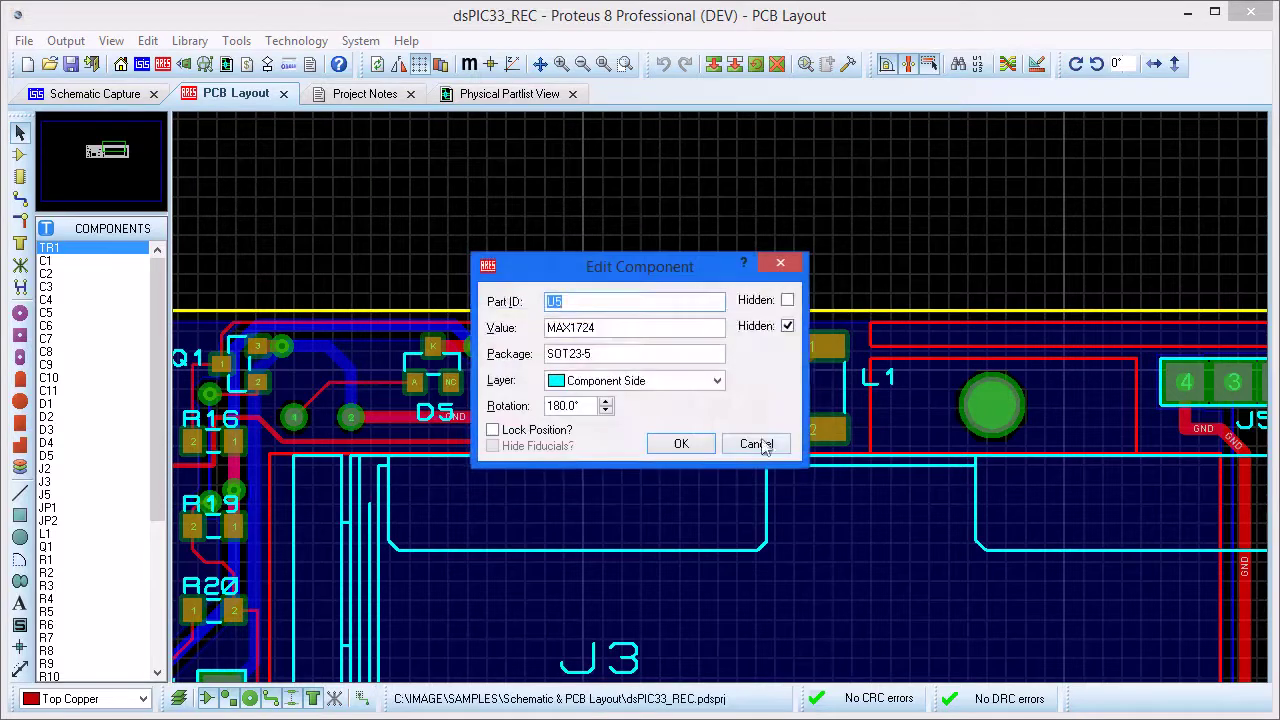
text(0)
click(686, 445)
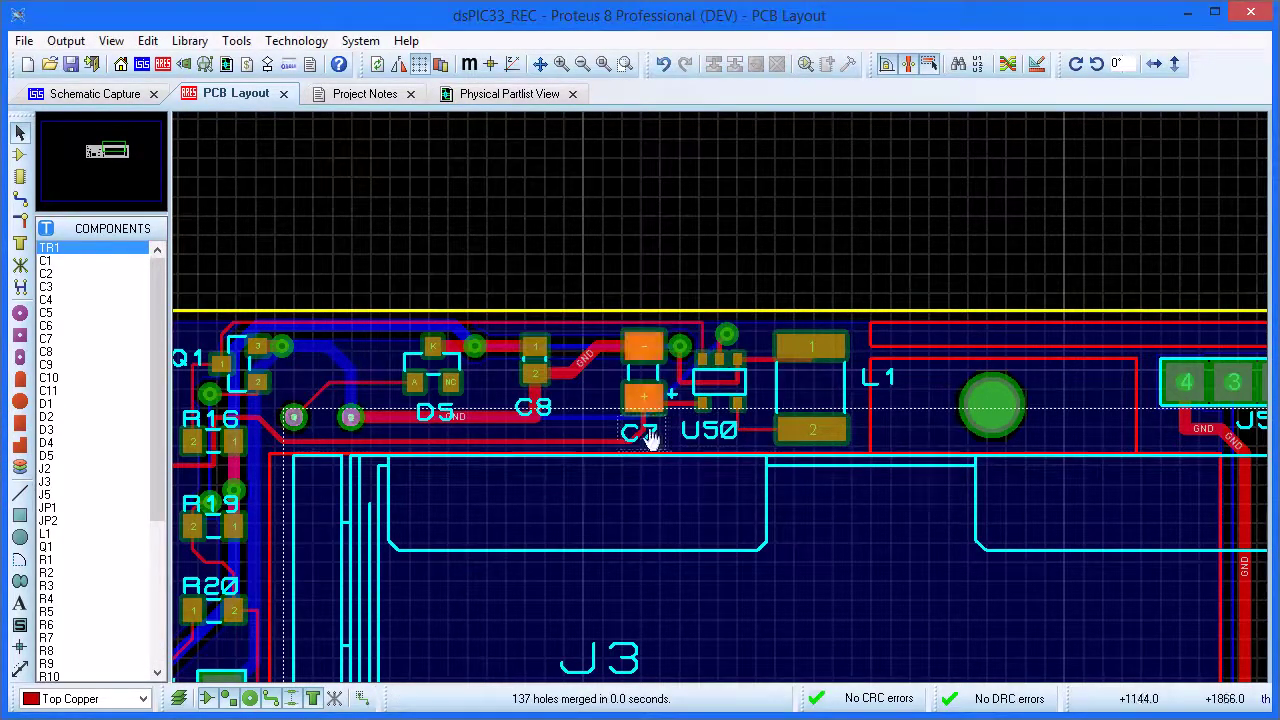
click(368, 96)
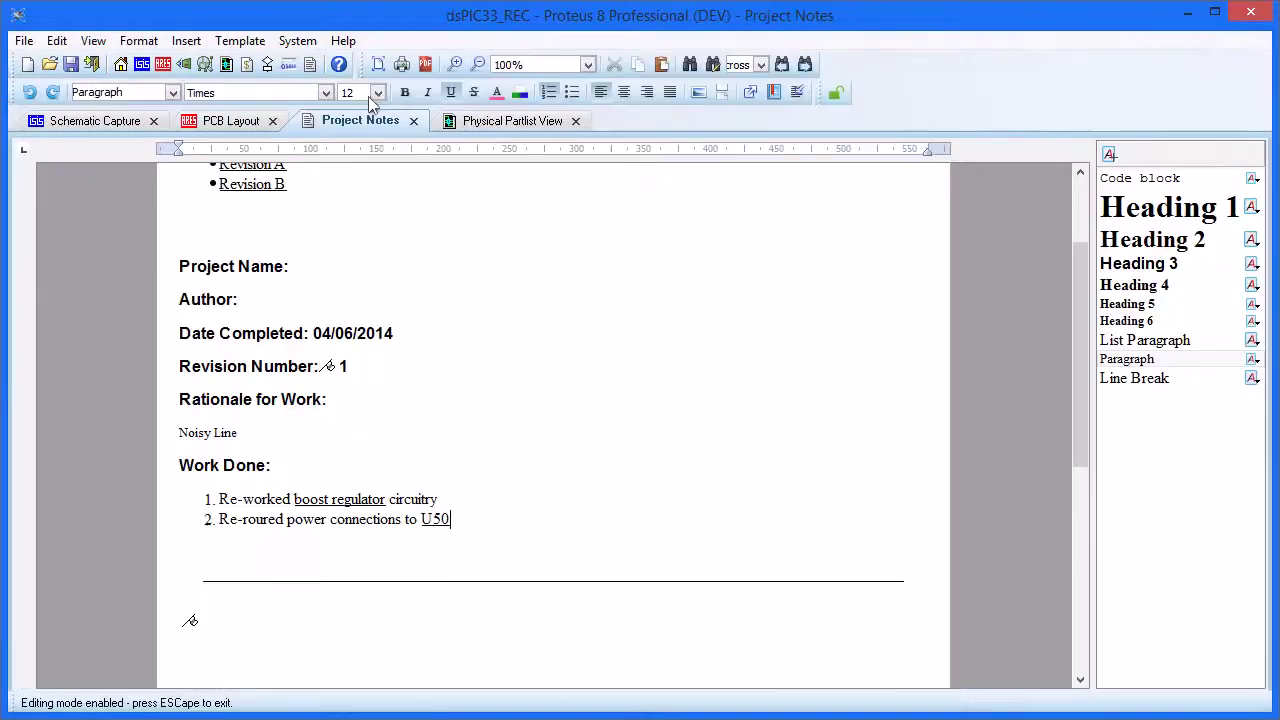
click(458, 537)
Step: Set the schematic design's Author property to Labcenter and return to the Project Notes page
click(99, 126)
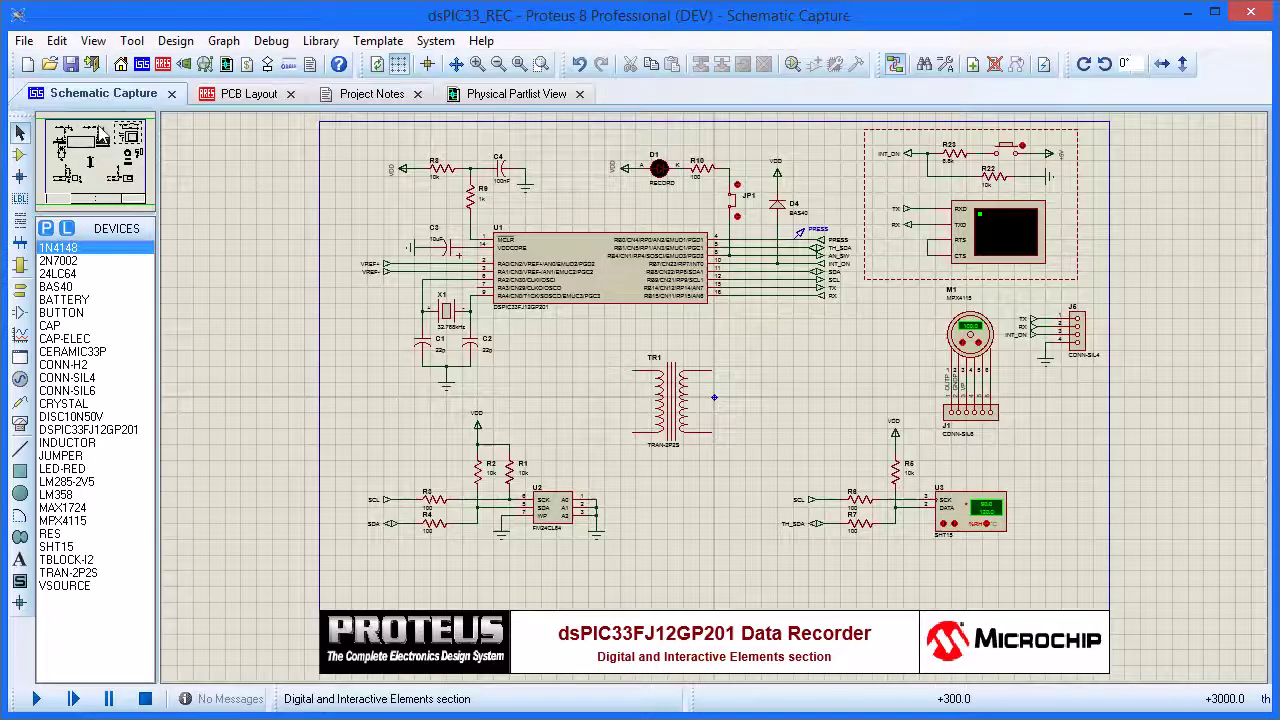
click(175, 41)
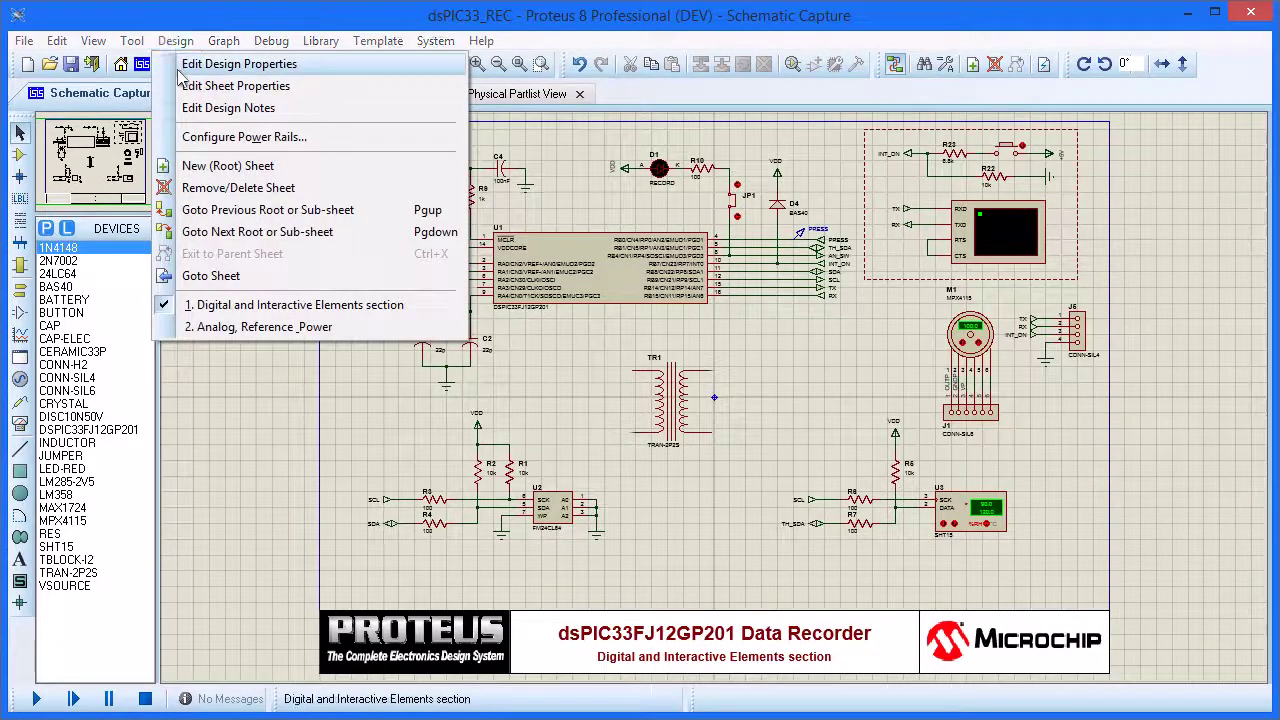
click(182, 65)
click(604, 371)
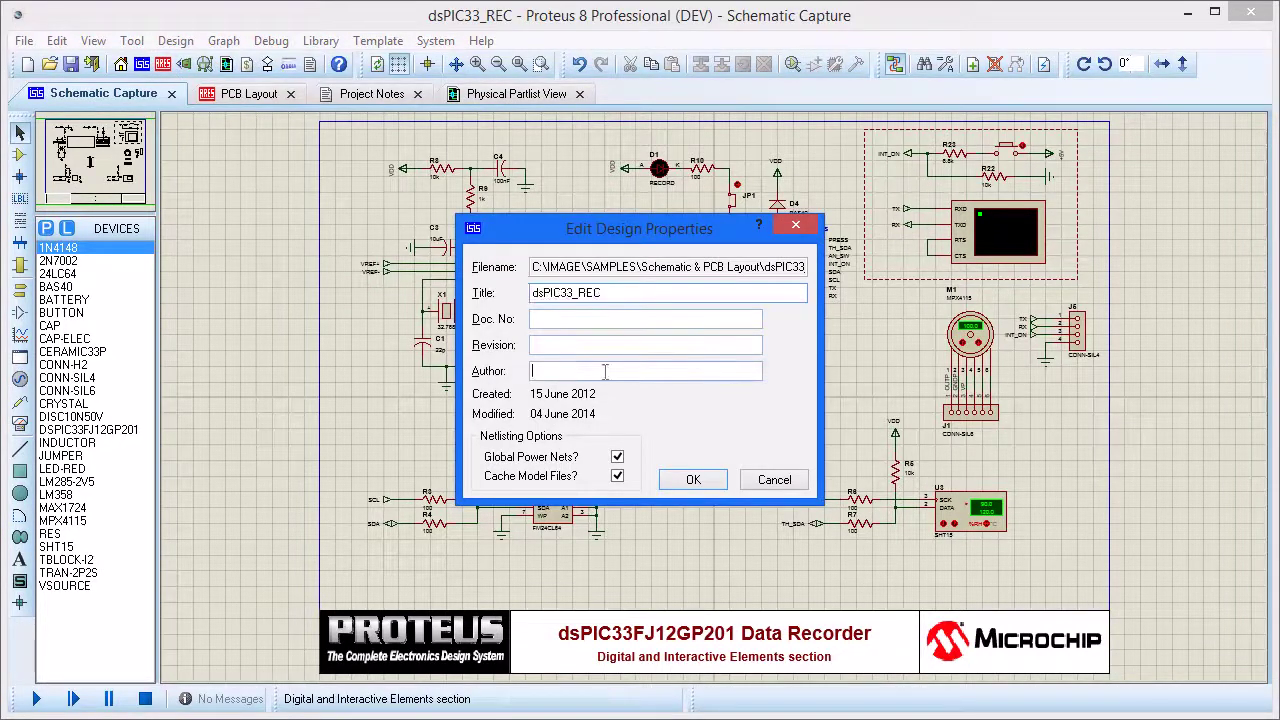
click(697, 482)
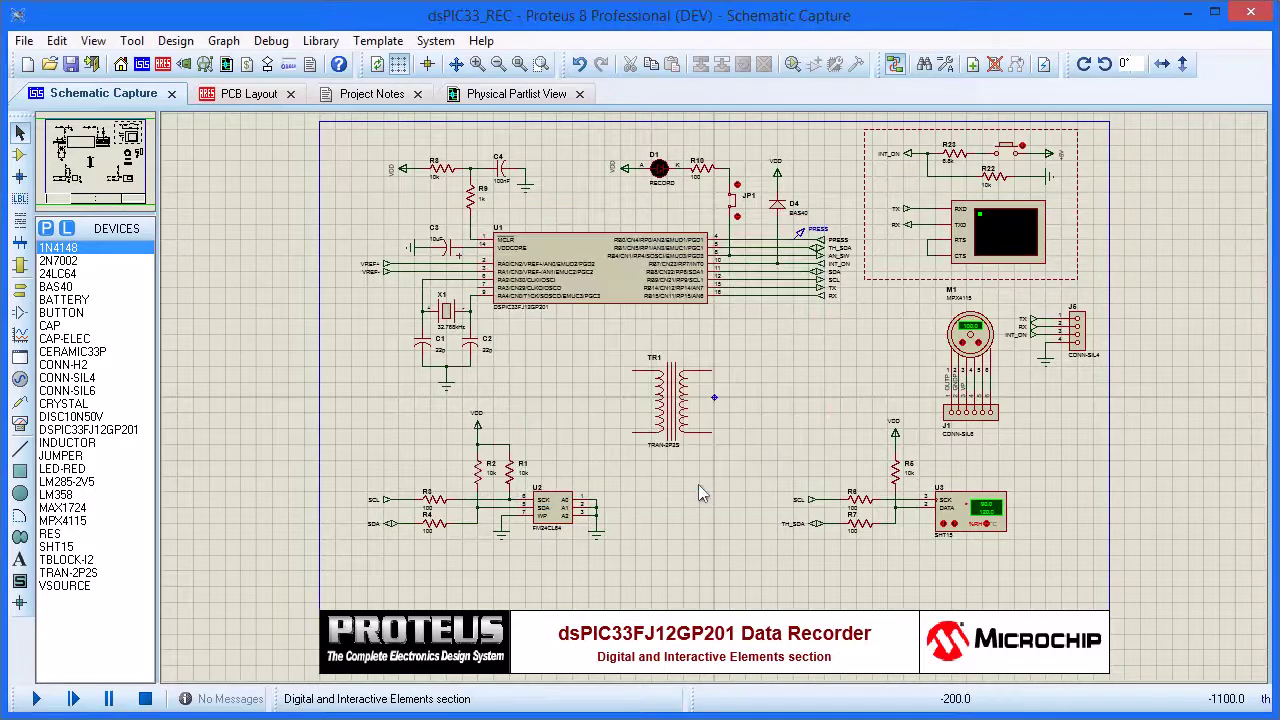
click(378, 94)
click(304, 278)
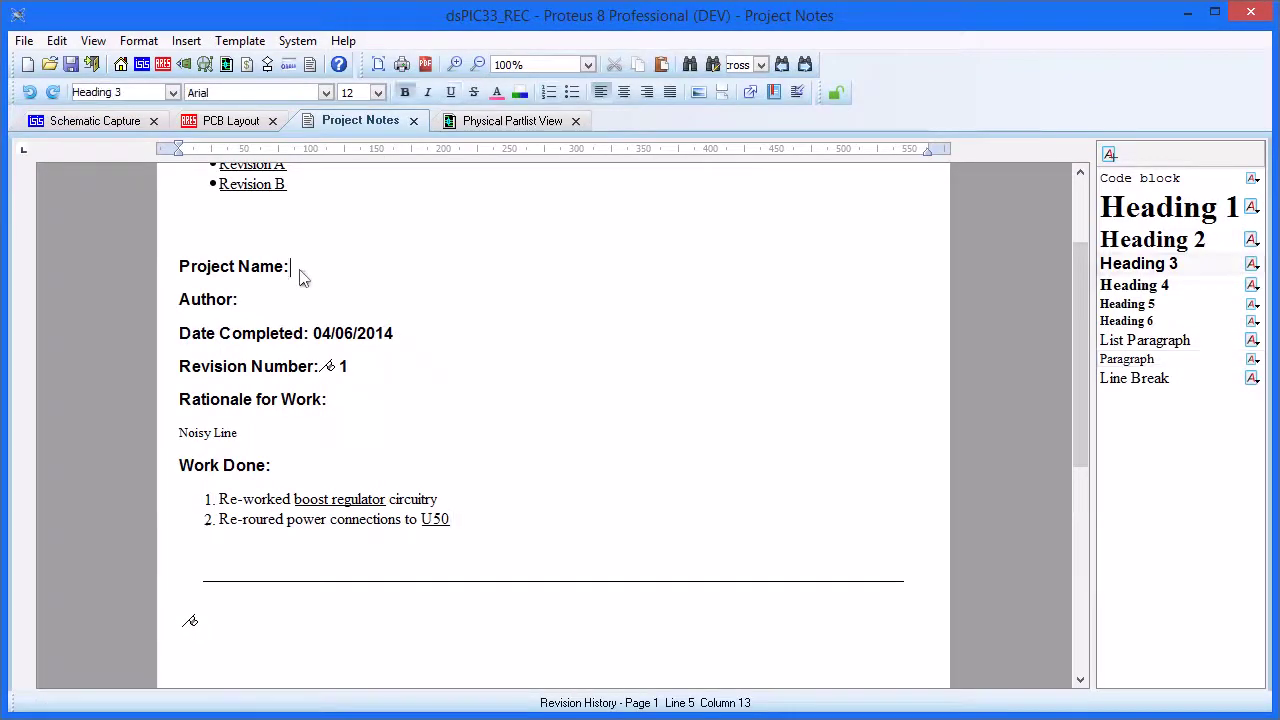
Step: Insert the design Title field (dsPIC33_REC) after Project Name:
right_click(300, 271)
mouse_move(334, 282)
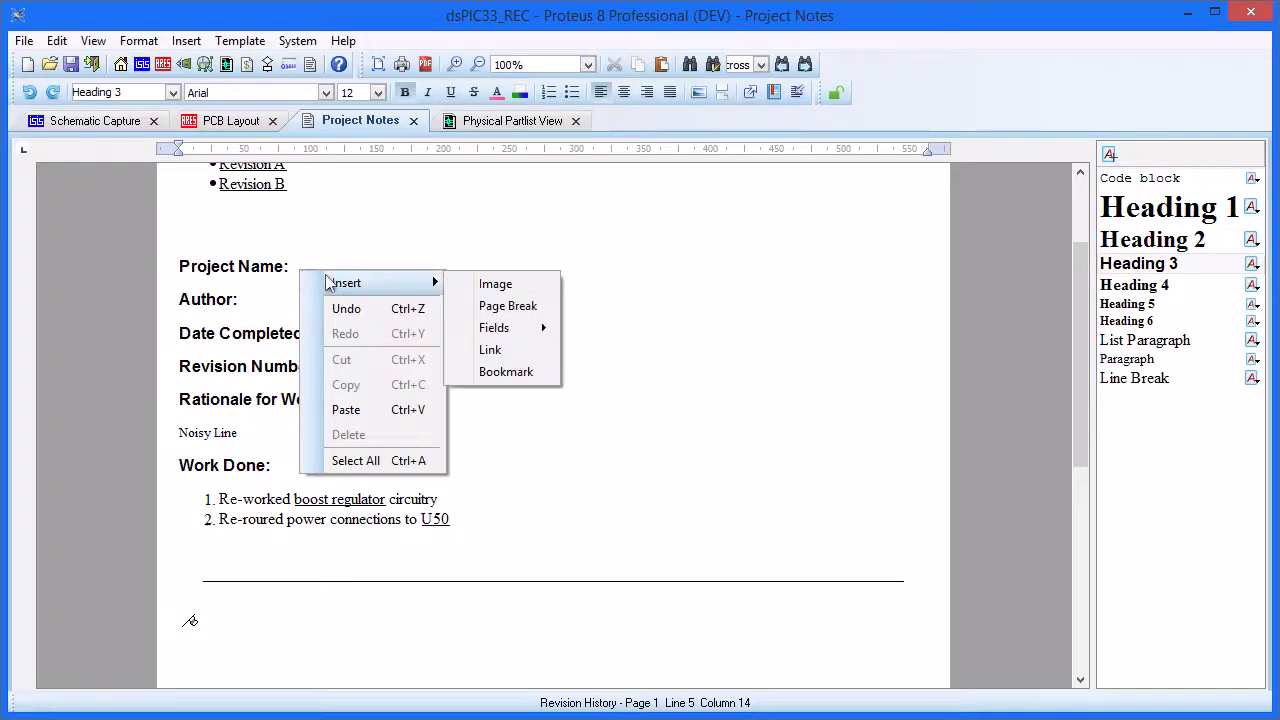
mouse_move(521, 333)
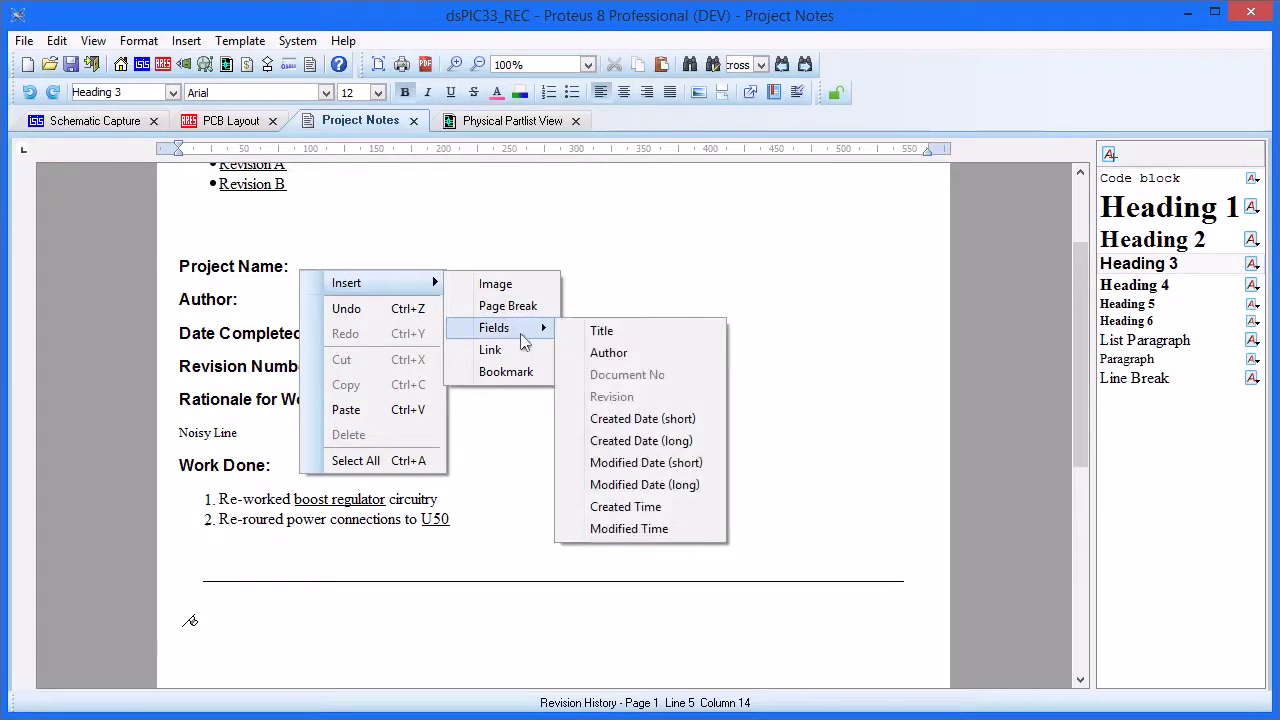
click(624, 332)
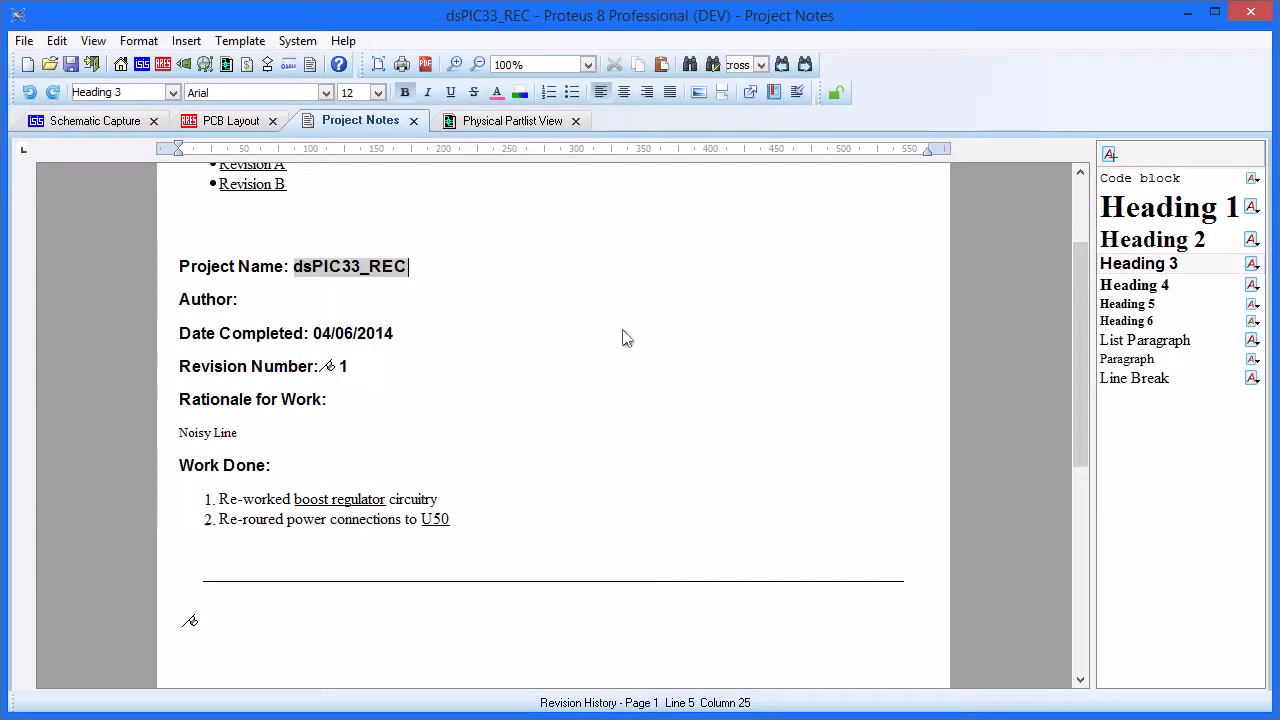
Step: Insert the Author field (Labcenter) after Author: and add an empty line below U50
click(262, 310)
right_click(250, 302)
mouse_move(310, 310)
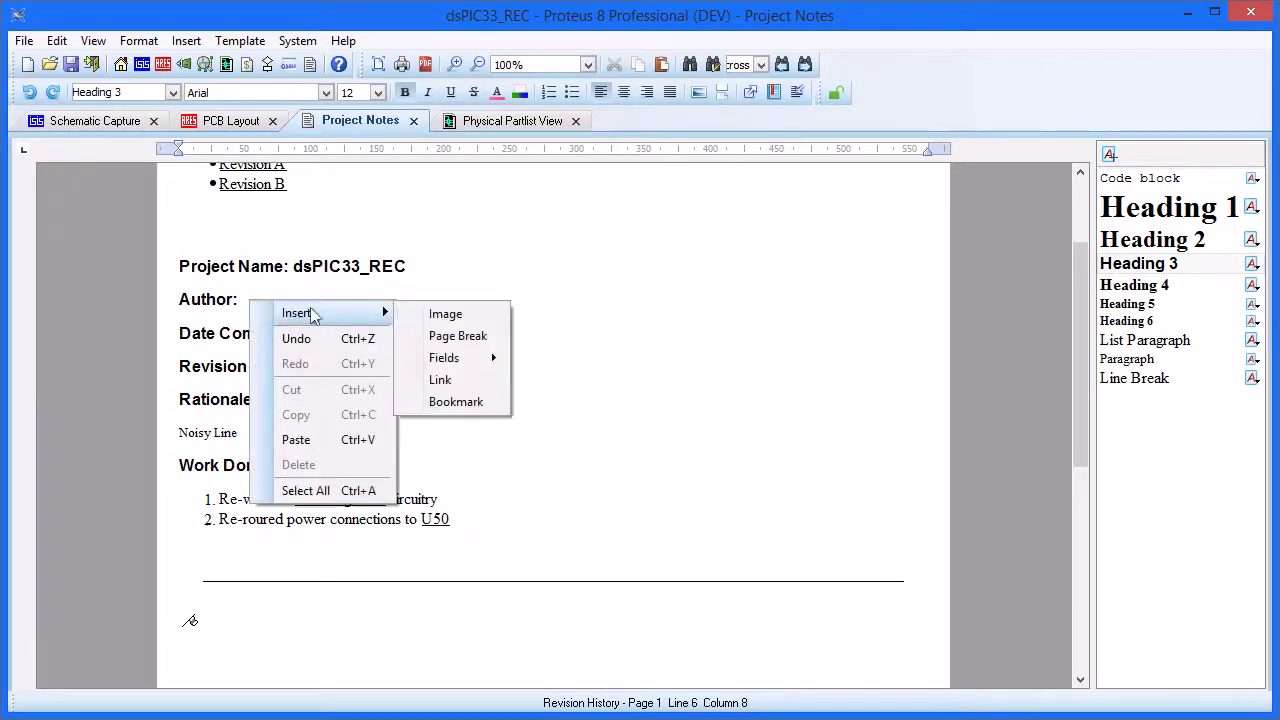
mouse_move(441, 358)
click(556, 382)
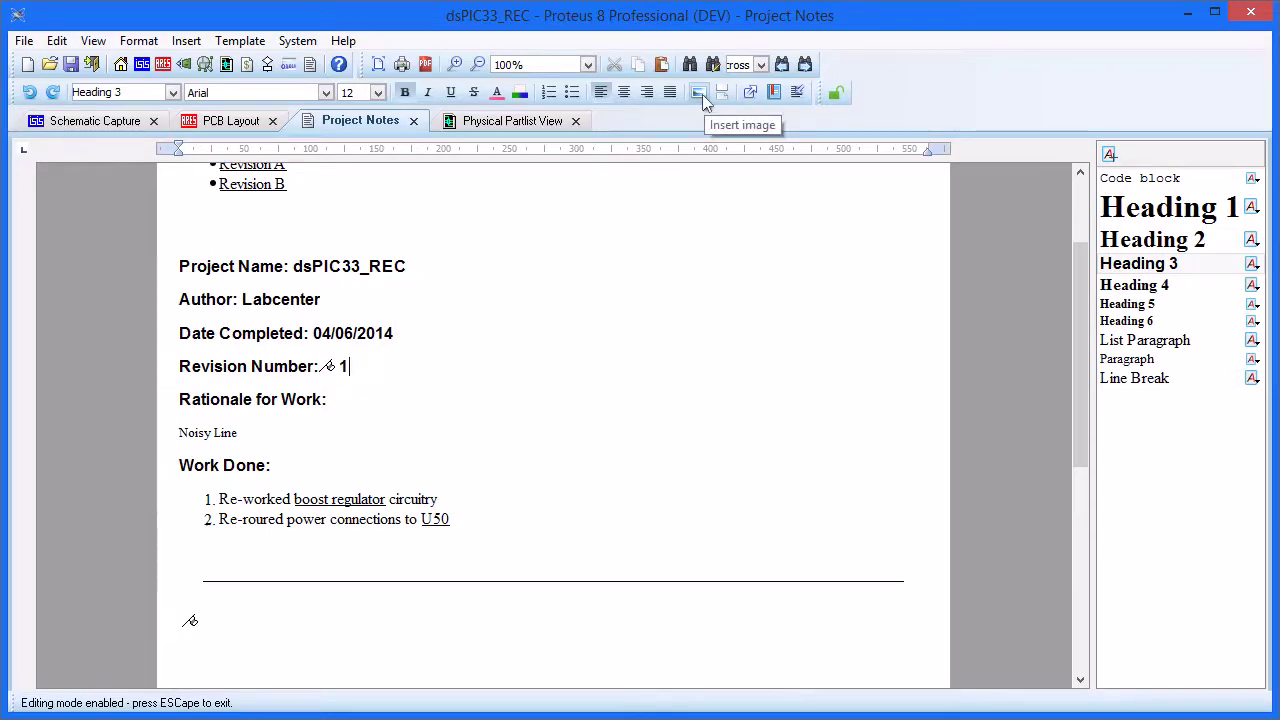
click(519, 538)
key(Return)
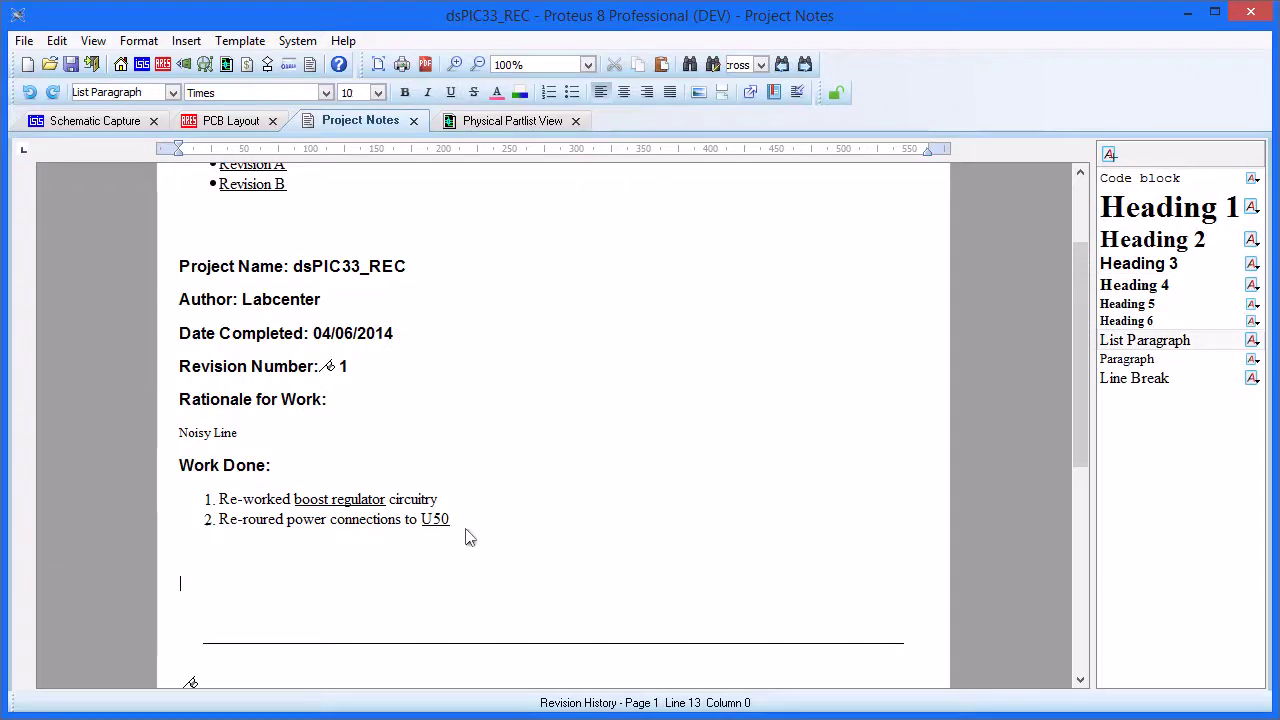
Step: Copy the schematic block around U50 (MAX1724) to the clipboard
click(435, 519)
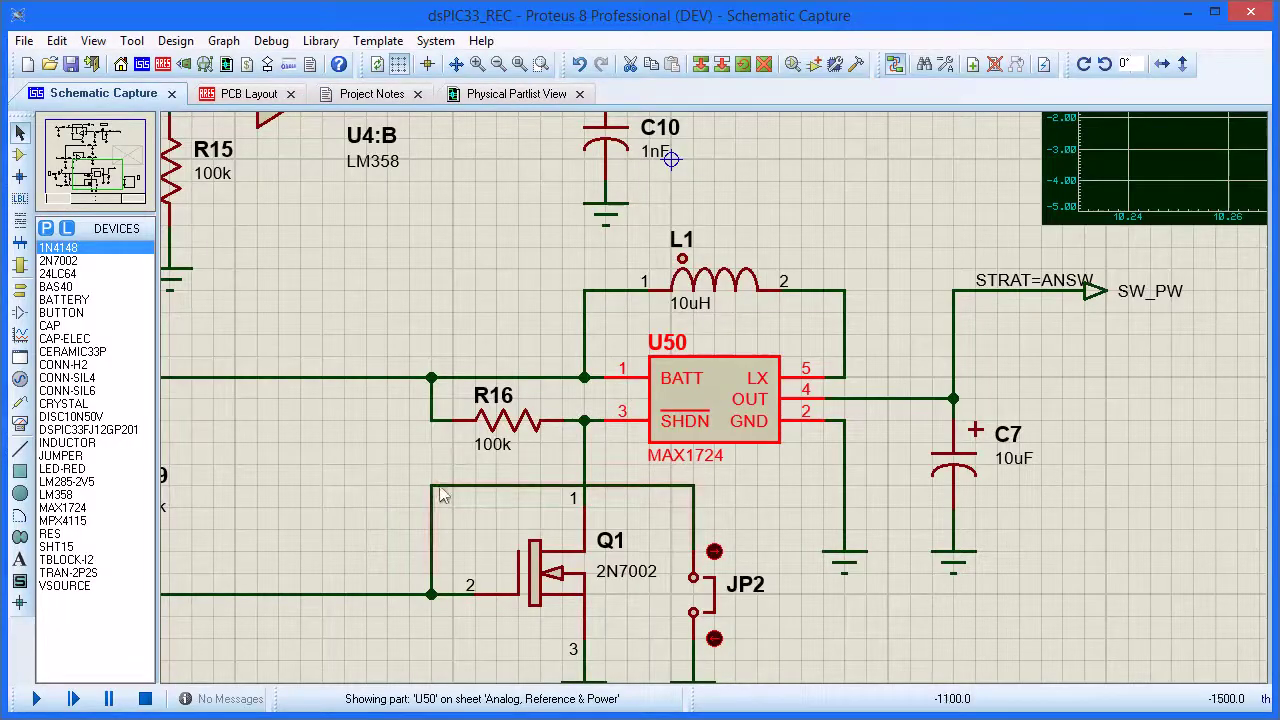
drag(538, 319, 891, 496)
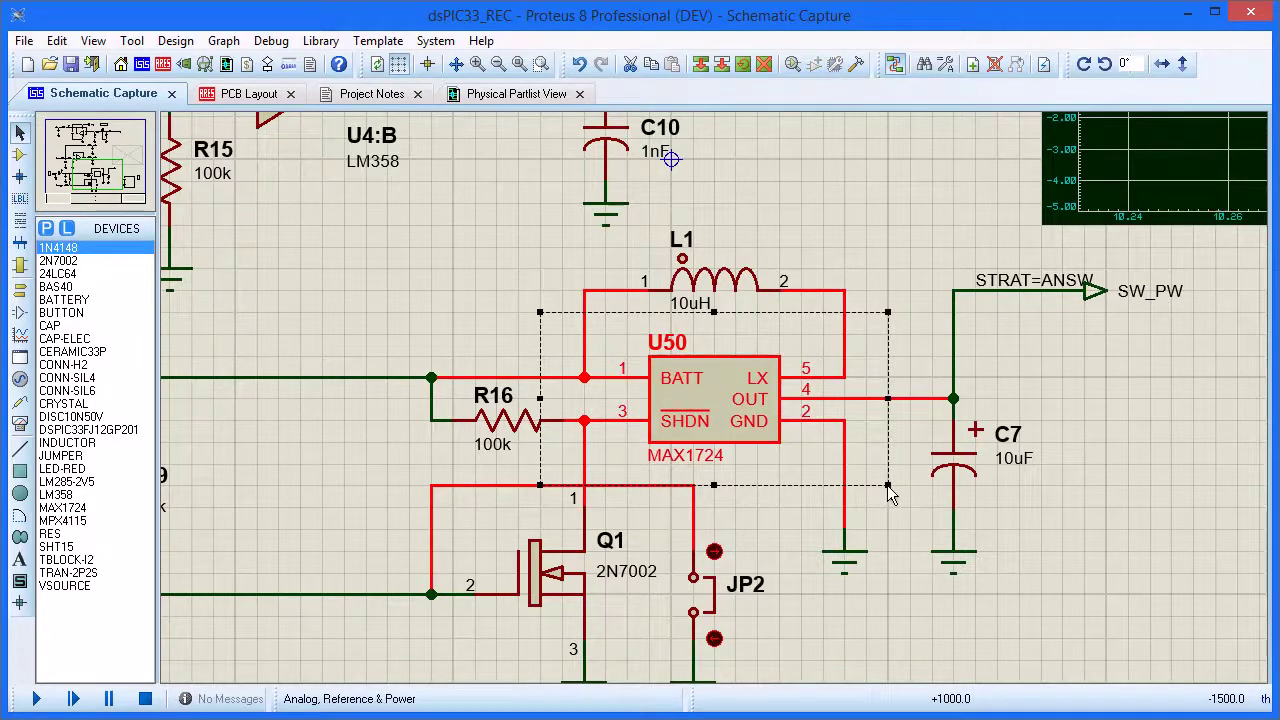
right_click(886, 484)
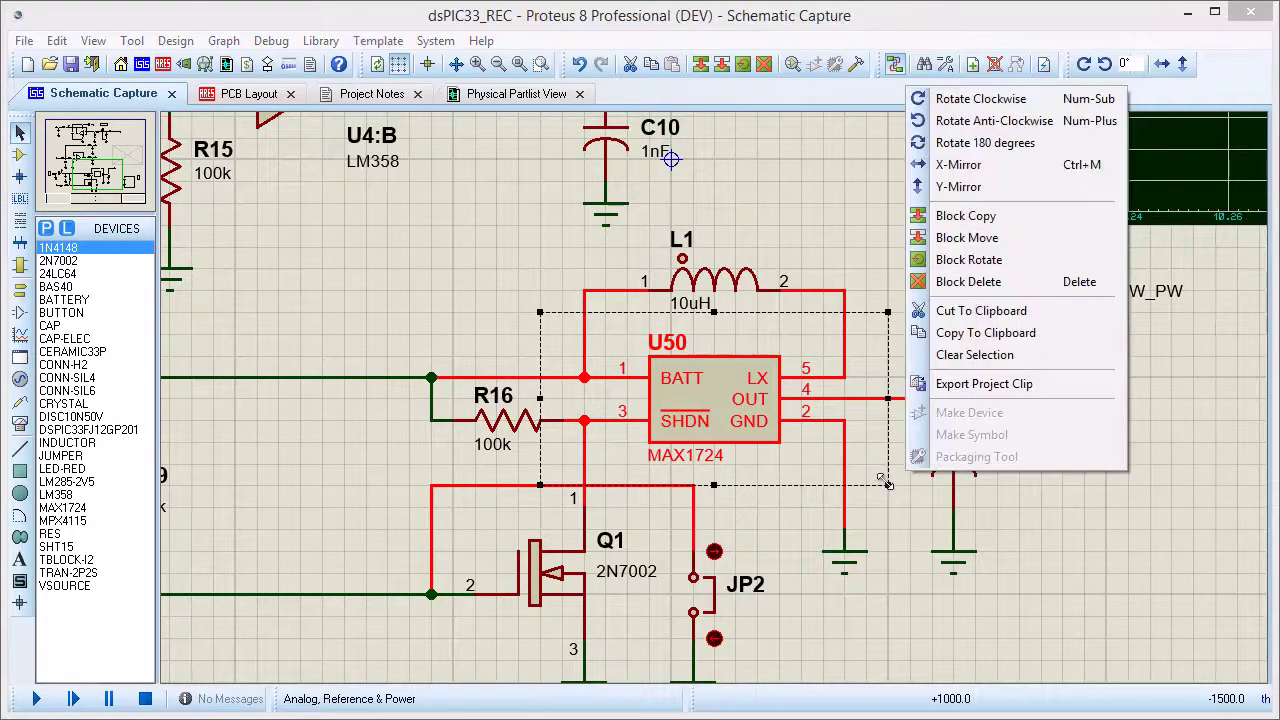
click(979, 331)
Step: Paste the schematic snippet below the Work Done list and shrink it to about half size
click(386, 99)
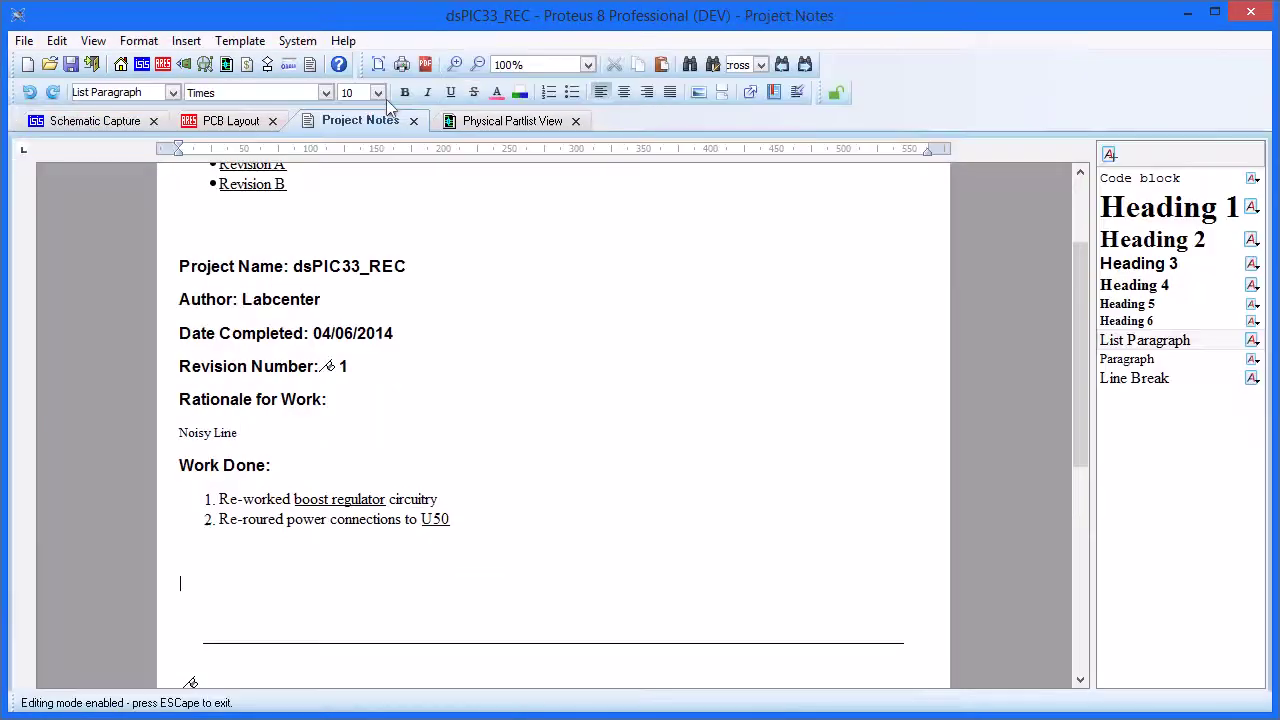
key(ctrl+v)
click(319, 603)
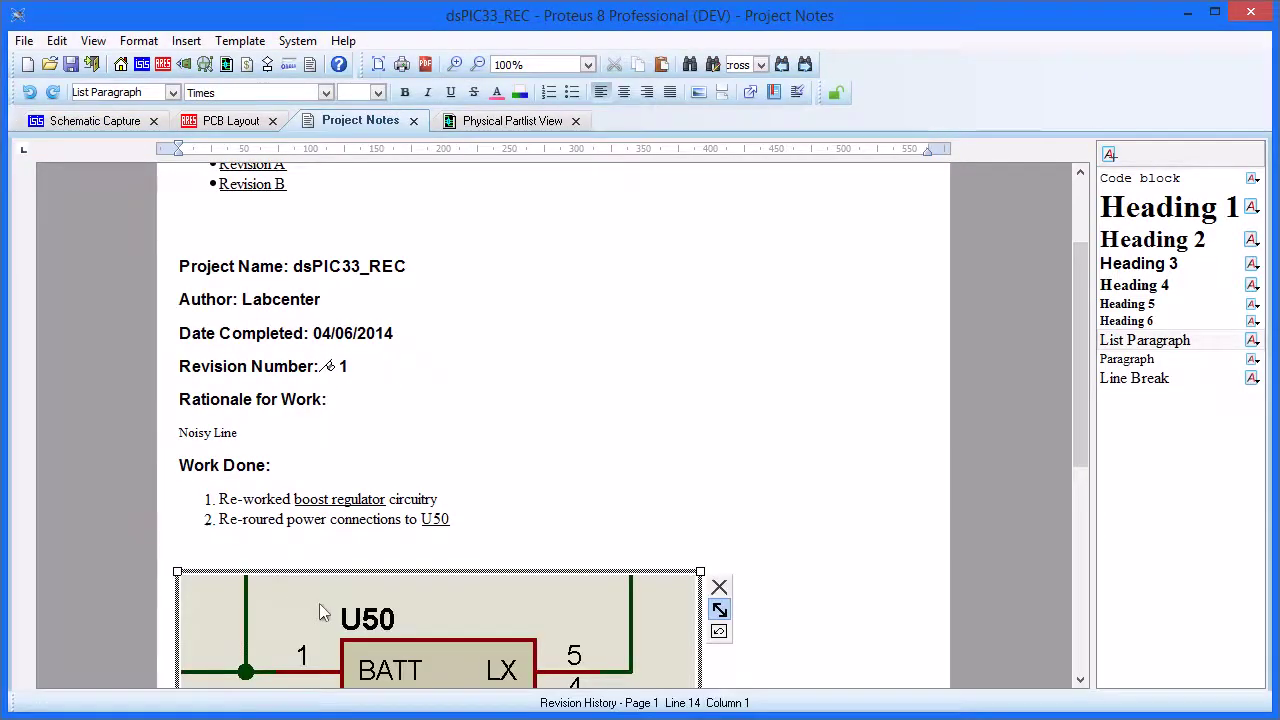
scroll(319, 603, down, 3)
drag(700, 605, 458, 500)
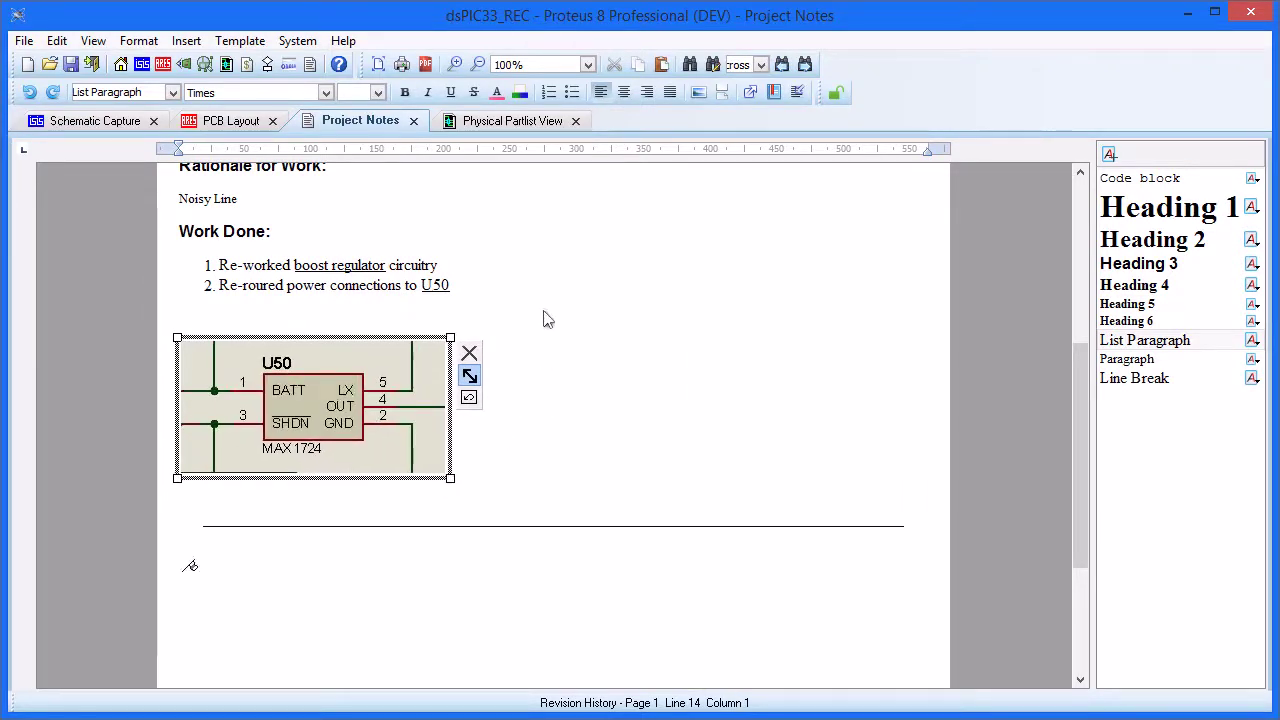
click(546, 160)
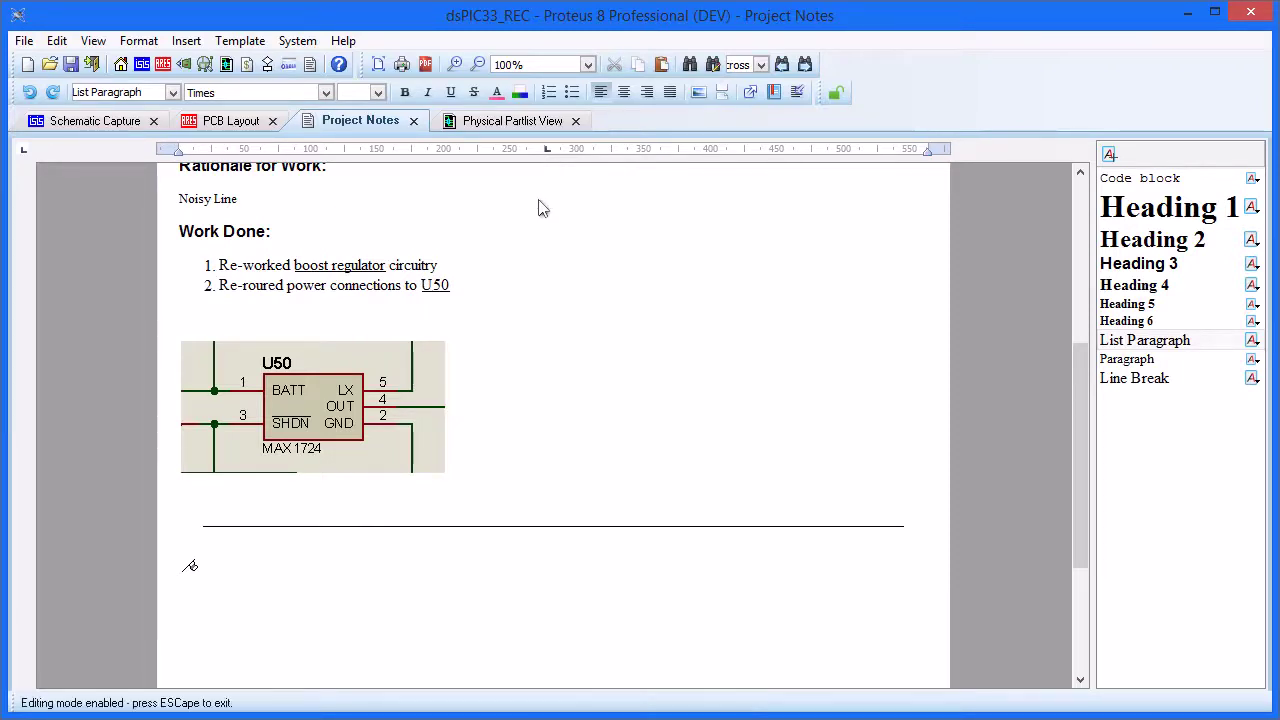
Step: Copy the PCB layout area around C7 and U50 and paste it beside the schematic picture
click(436, 289)
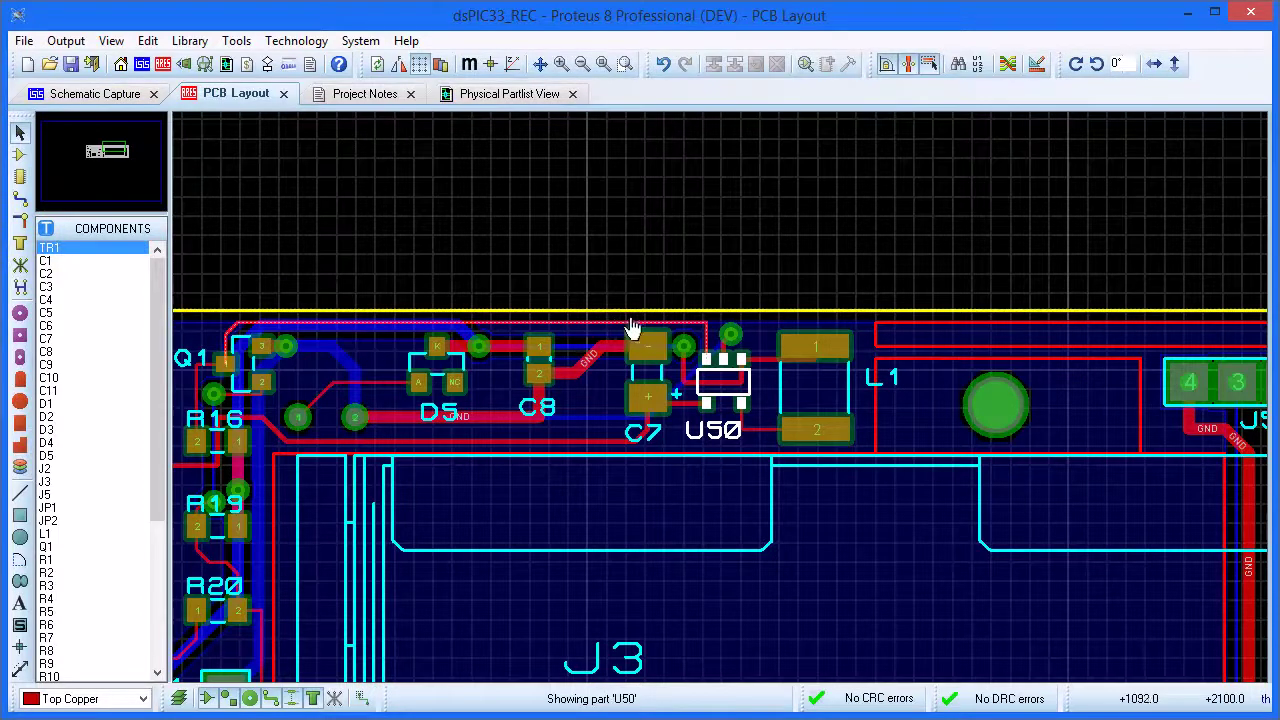
drag(615, 293, 863, 471)
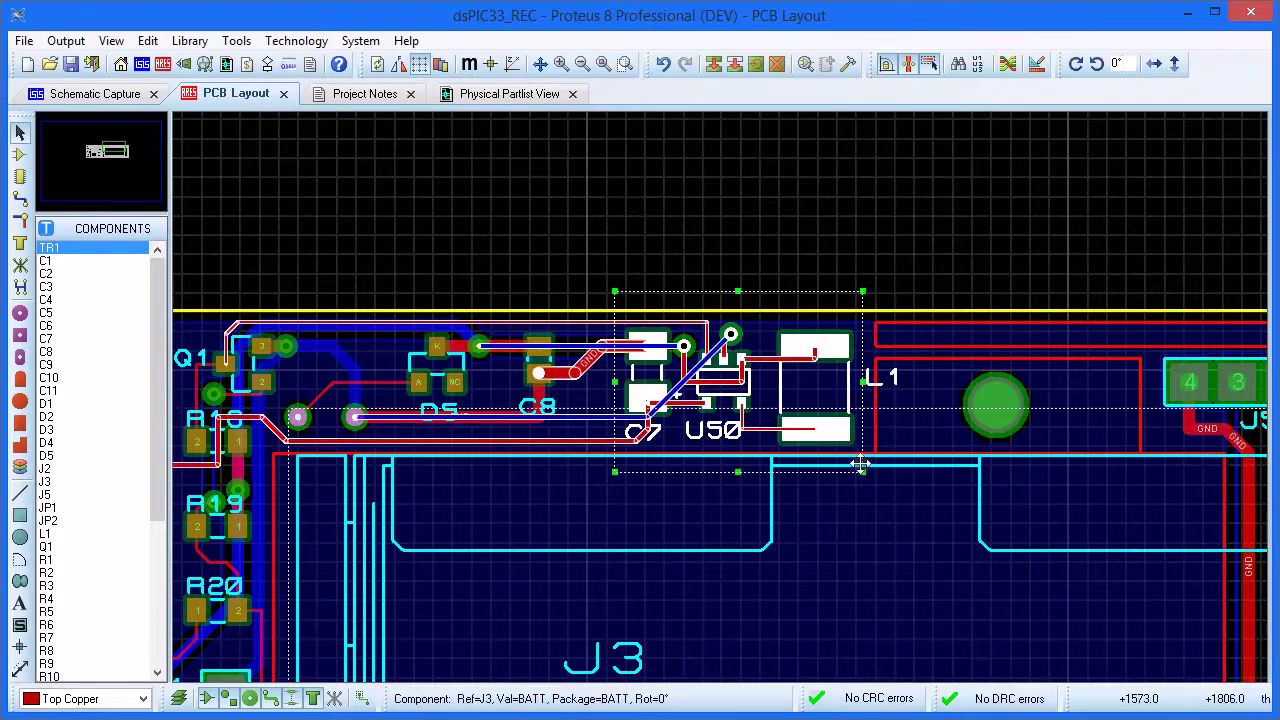
right_click(880, 464)
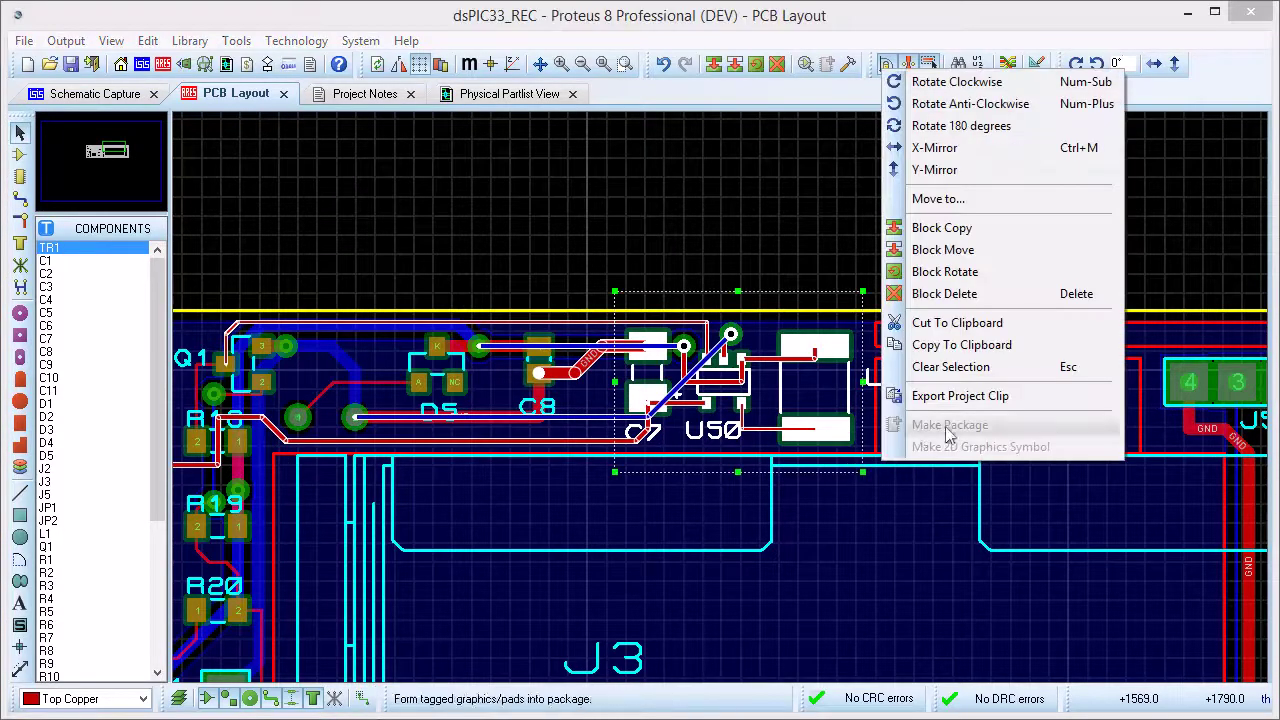
click(958, 345)
click(364, 93)
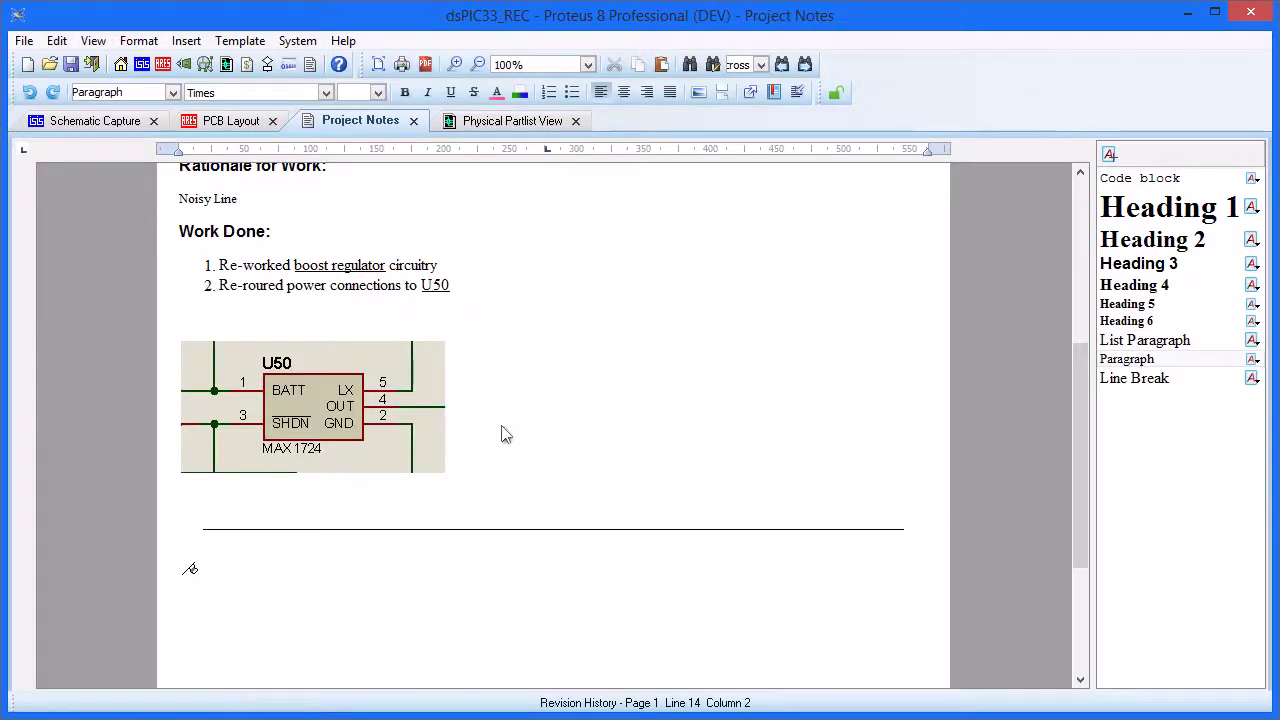
key(ctrl+v)
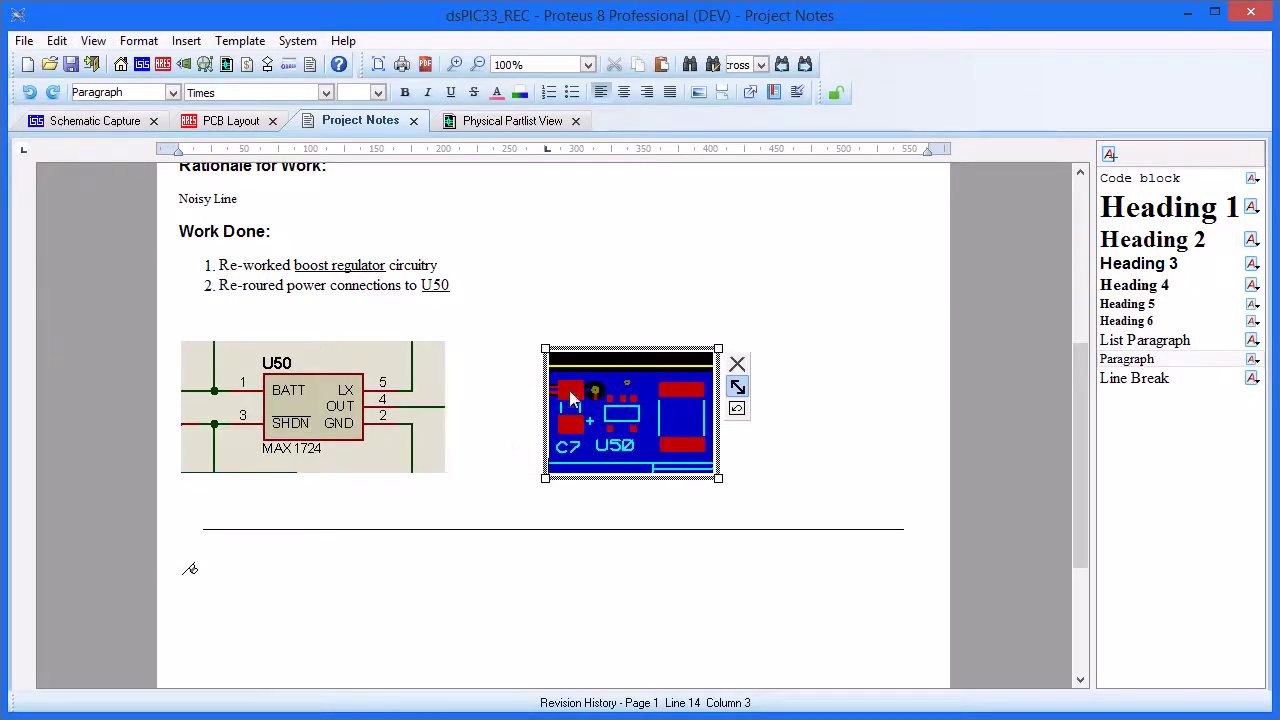
Step: Enlarge the PCB picture slightly and add two ruler tab stops to shift both pictures right
mouse_move(723, 344)
mouse_down()
mouse_move(741, 330)
mouse_move(728, 344)
mouse_up()
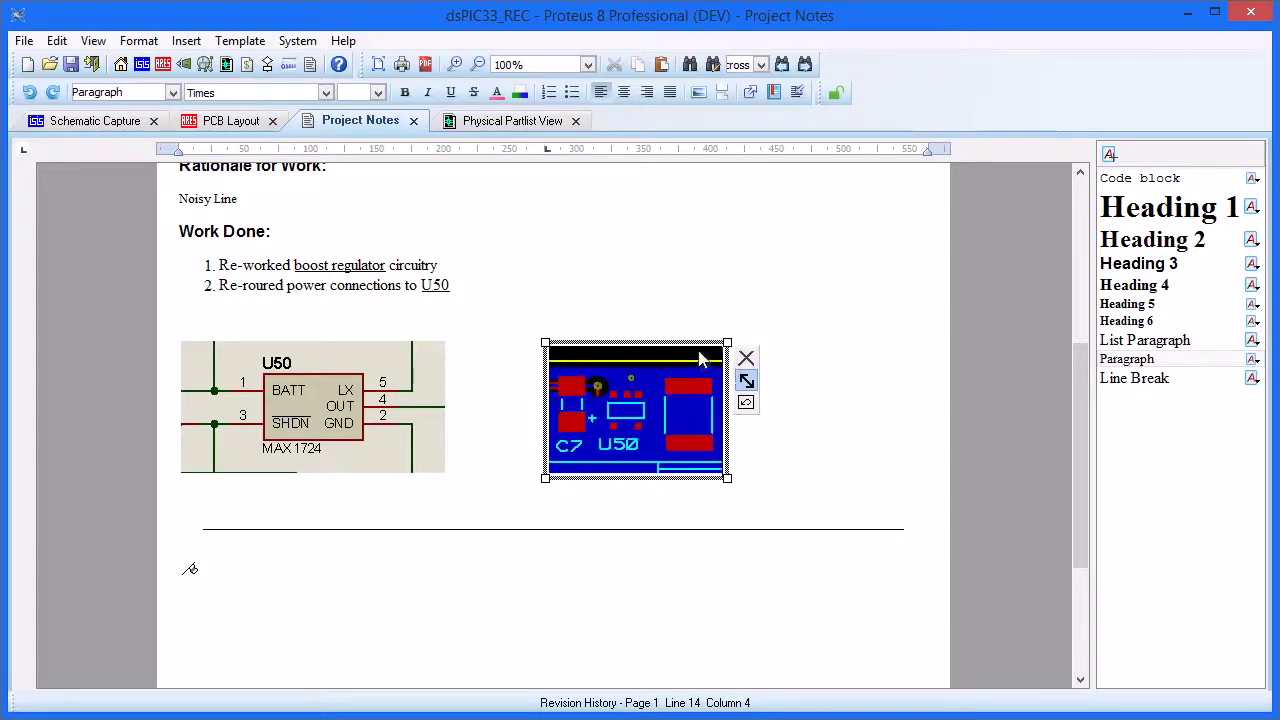
drag(547, 150, 677, 152)
drag(194, 152, 287, 152)
click(182, 468)
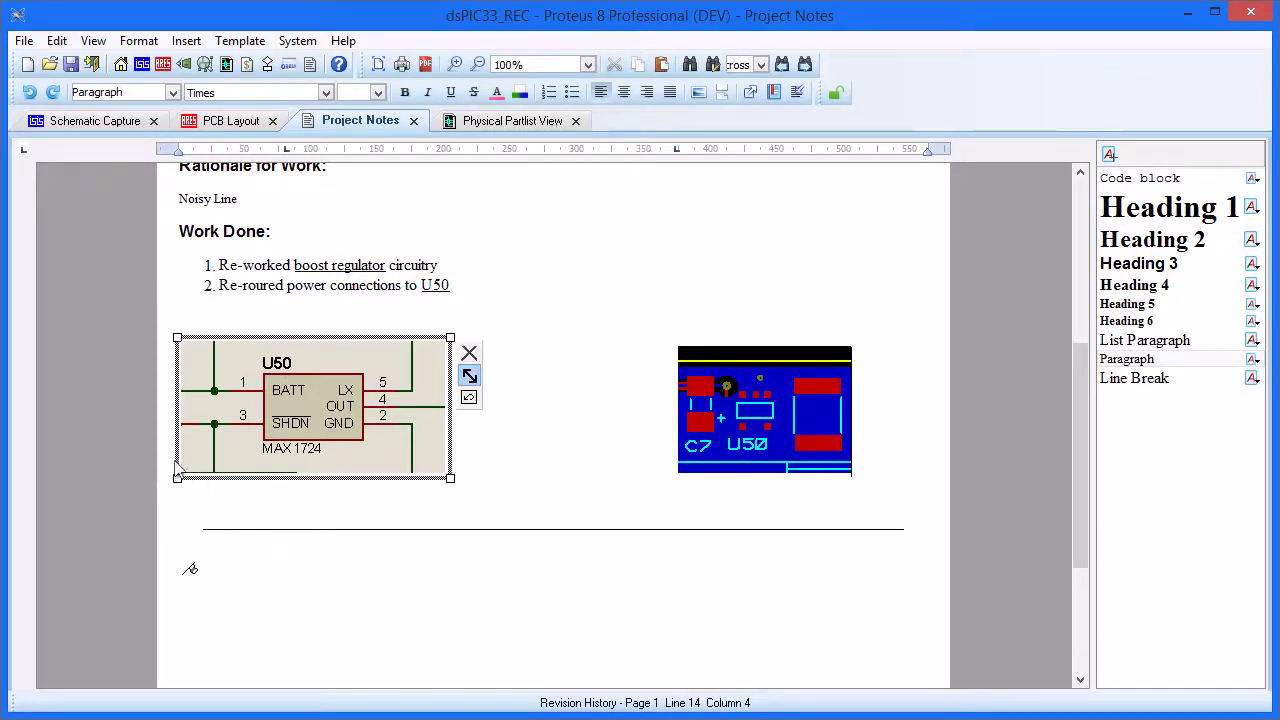
key(Tab)
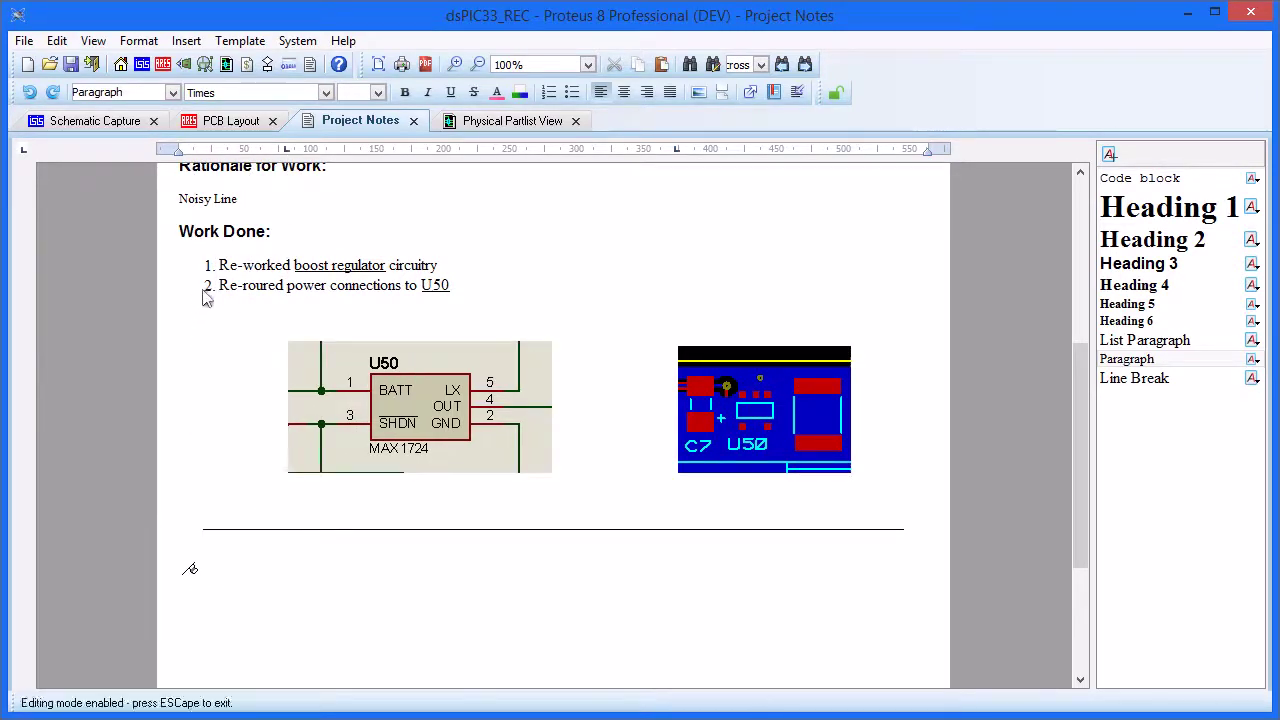
Step: Save the note as a template named 'Revision History' in the TEMPLATES folder
click(240, 41)
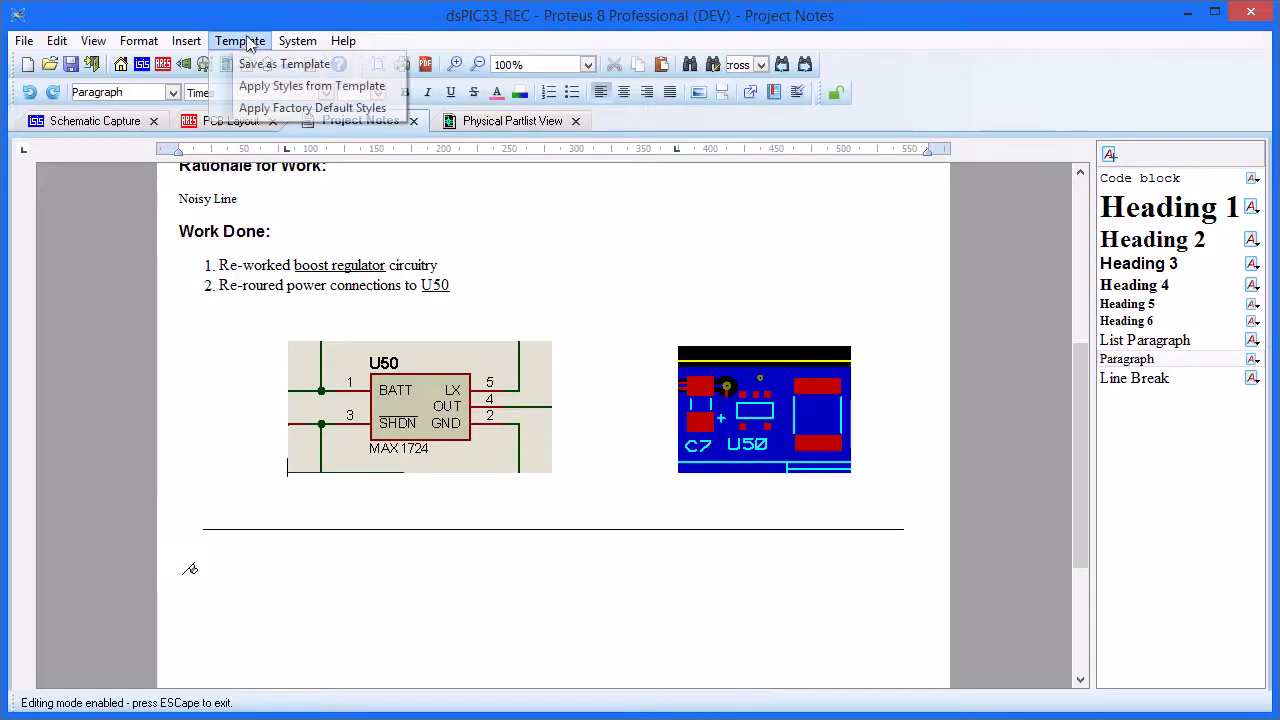
click(262, 66)
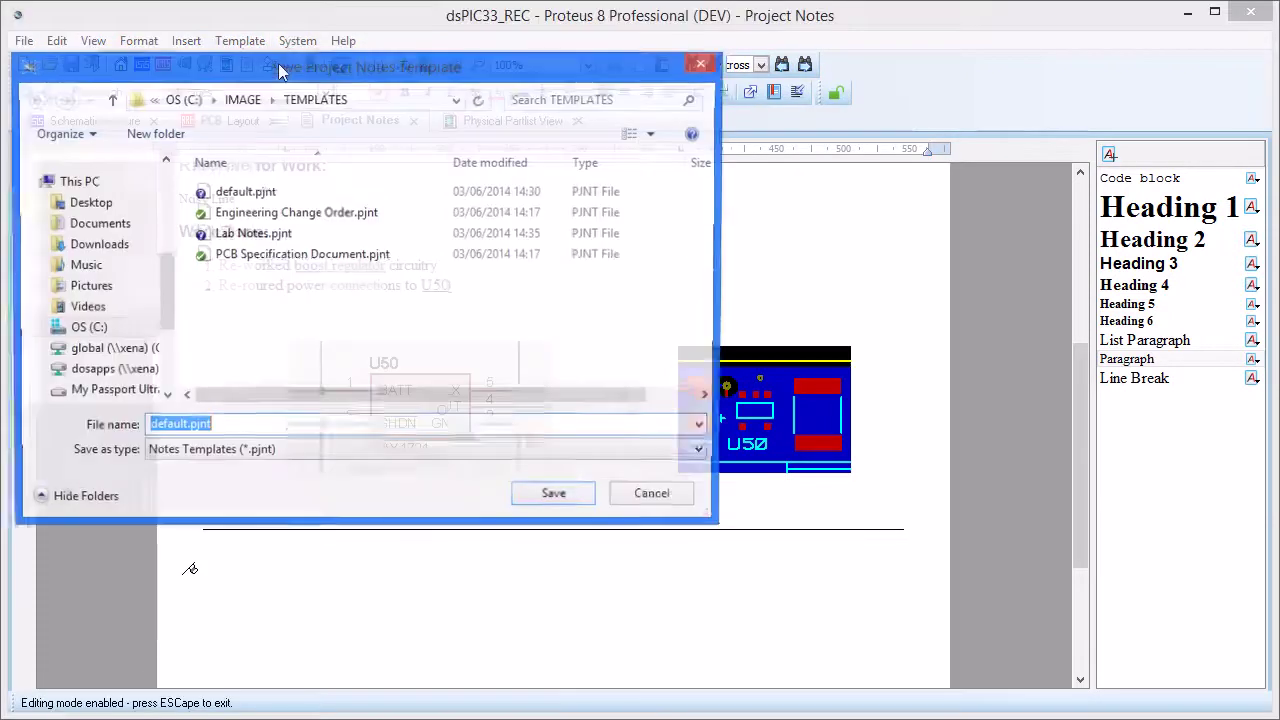
text(Revision History)
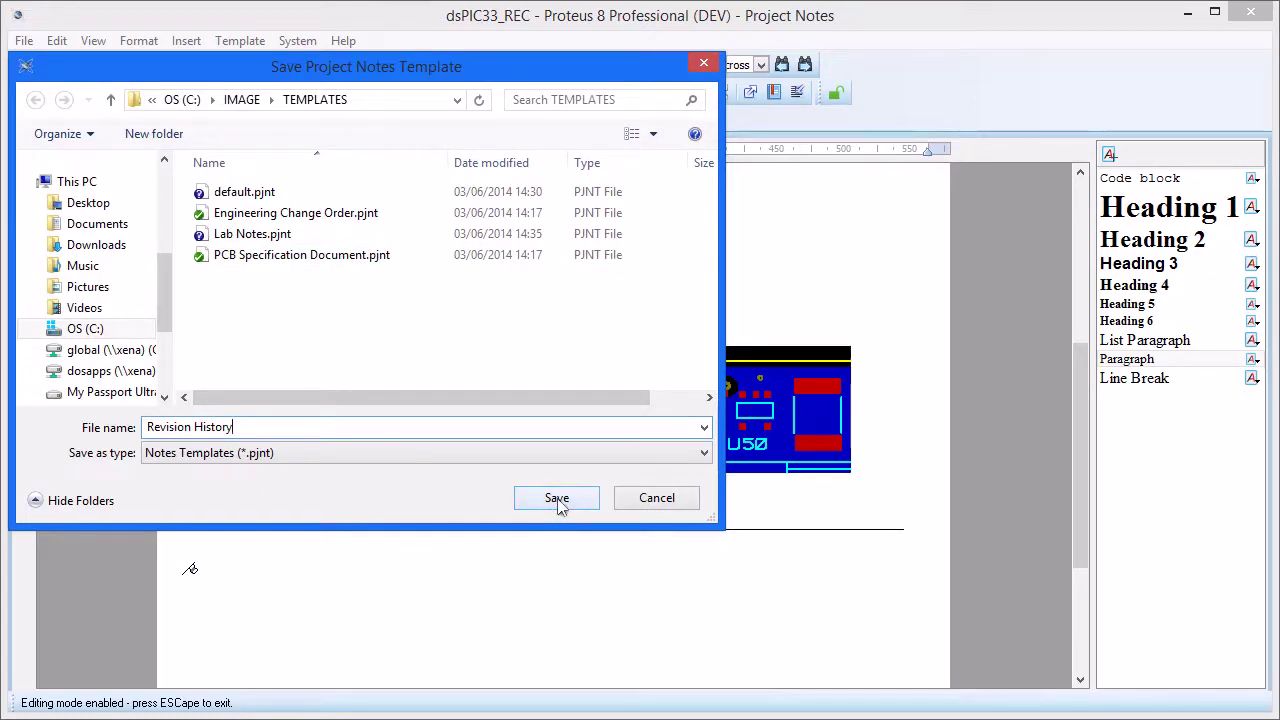
click(557, 503)
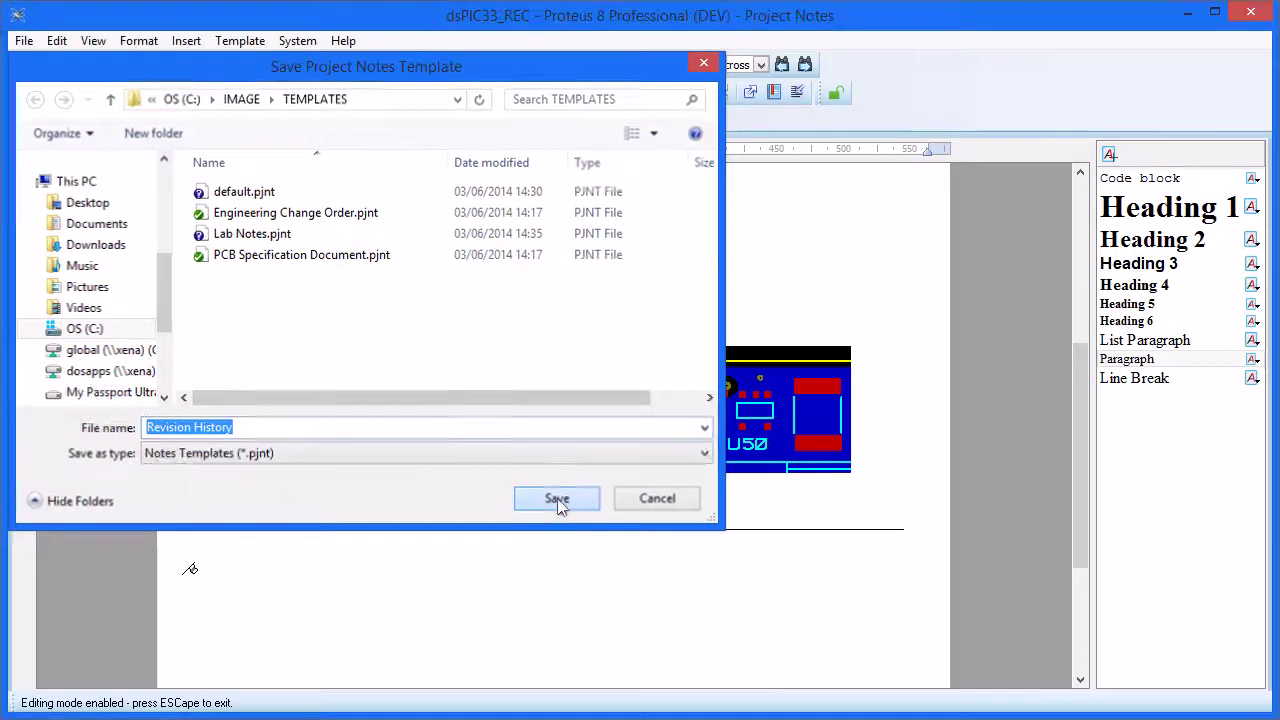
Step: Create a Manufacturing Notes page from PCB Specification Document.pjnt, then switch to the PCB layout
click(23, 40)
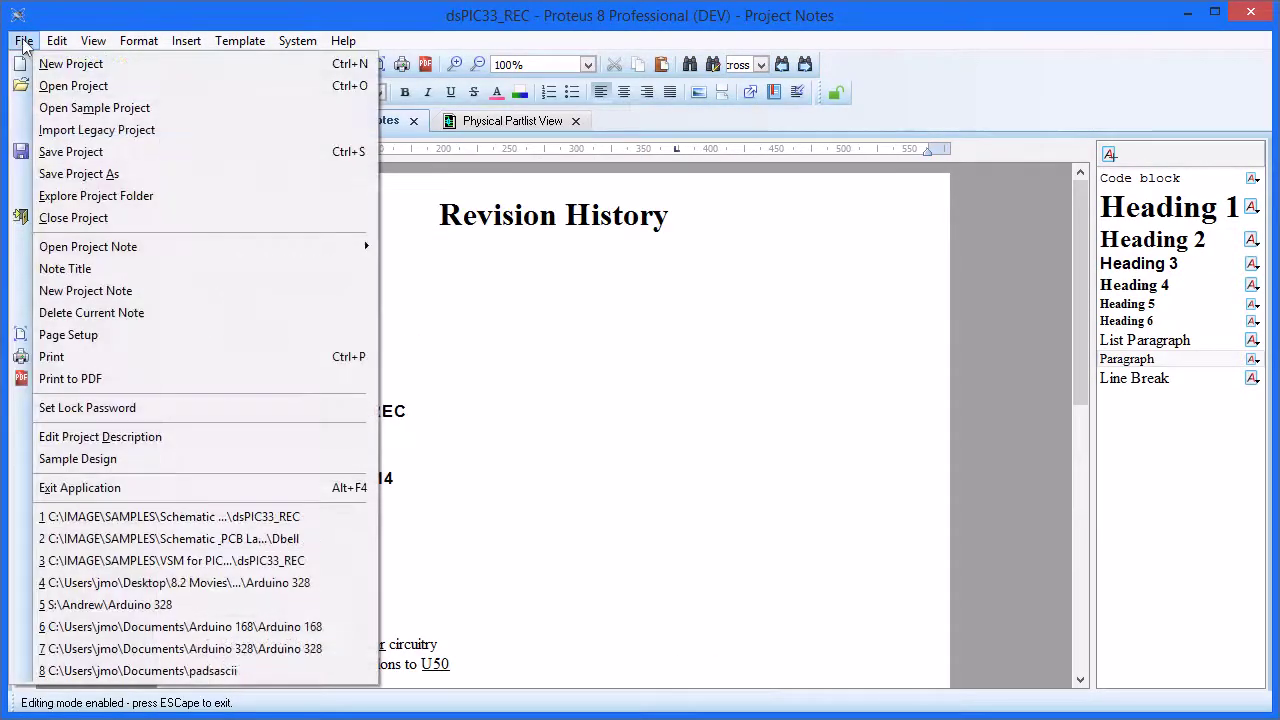
click(98, 291)
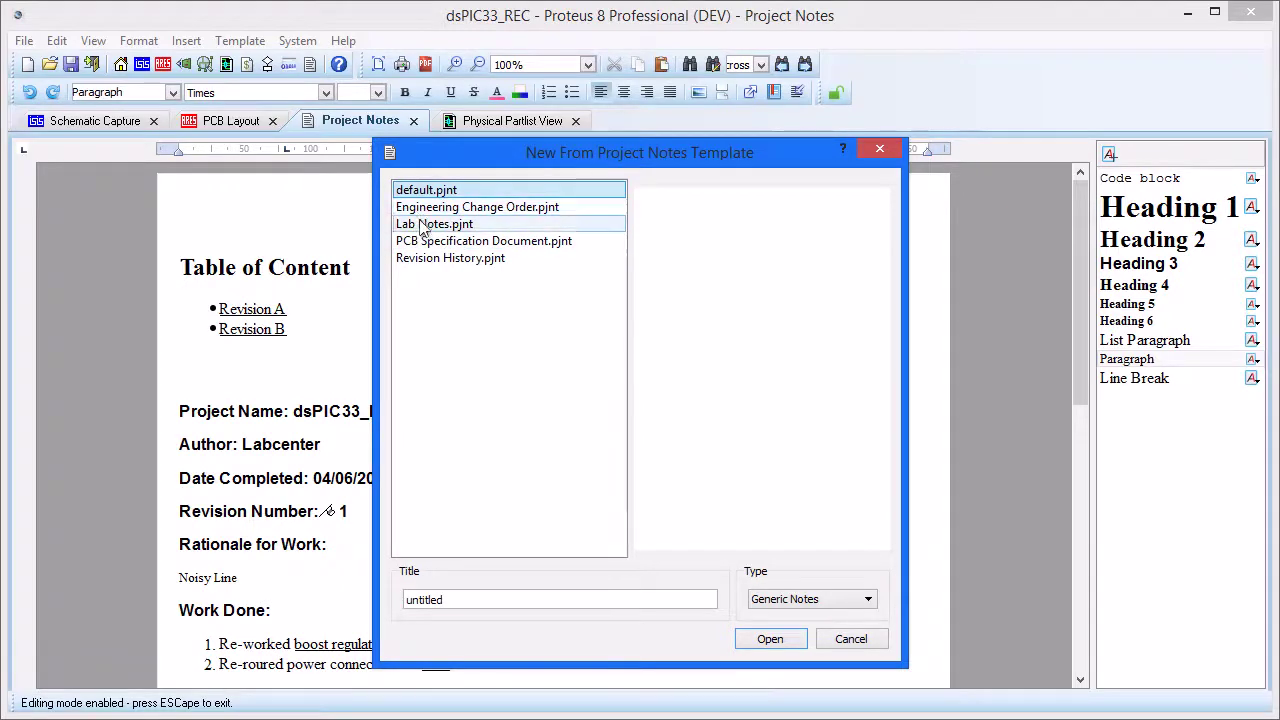
click(418, 260)
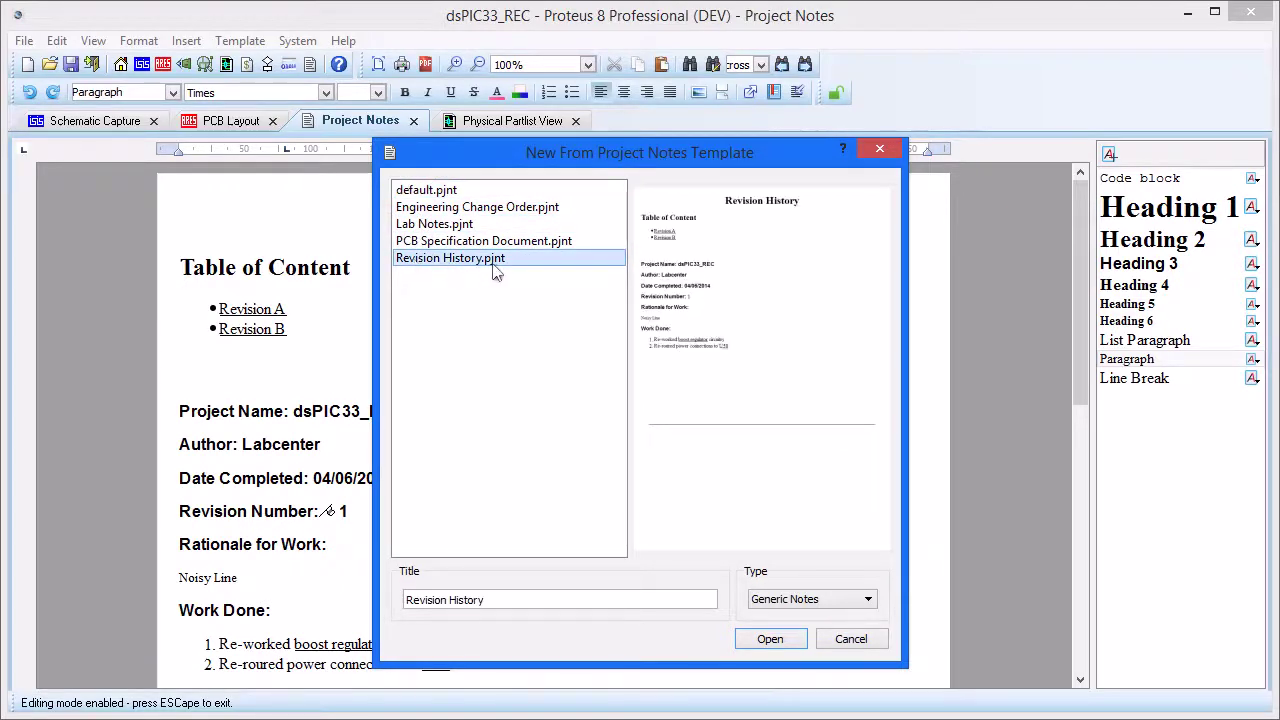
click(435, 243)
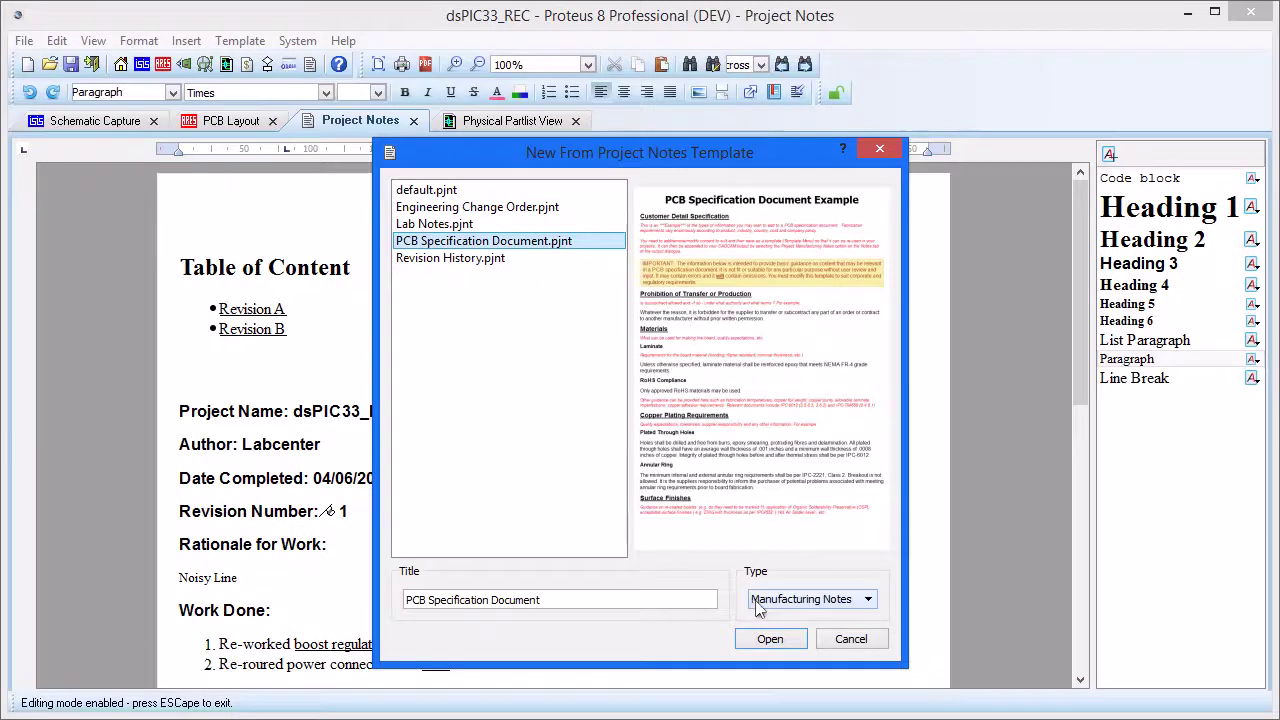
click(869, 600)
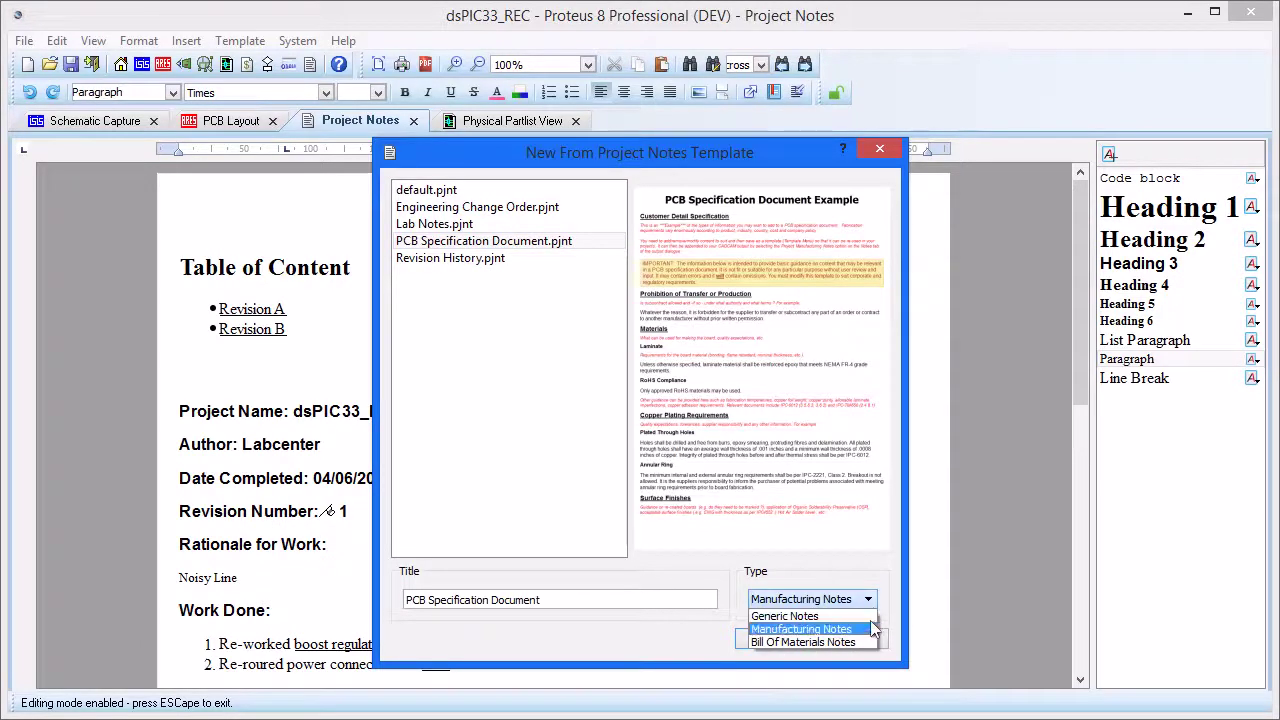
click(860, 632)
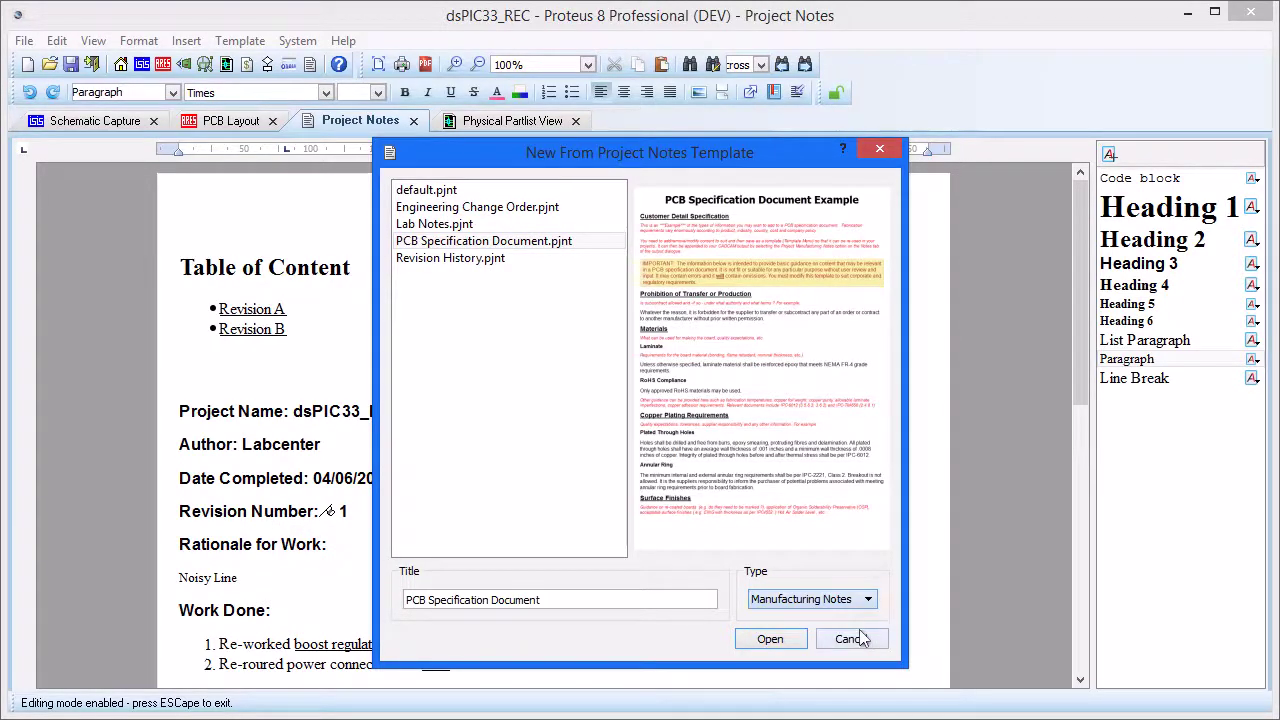
click(772, 640)
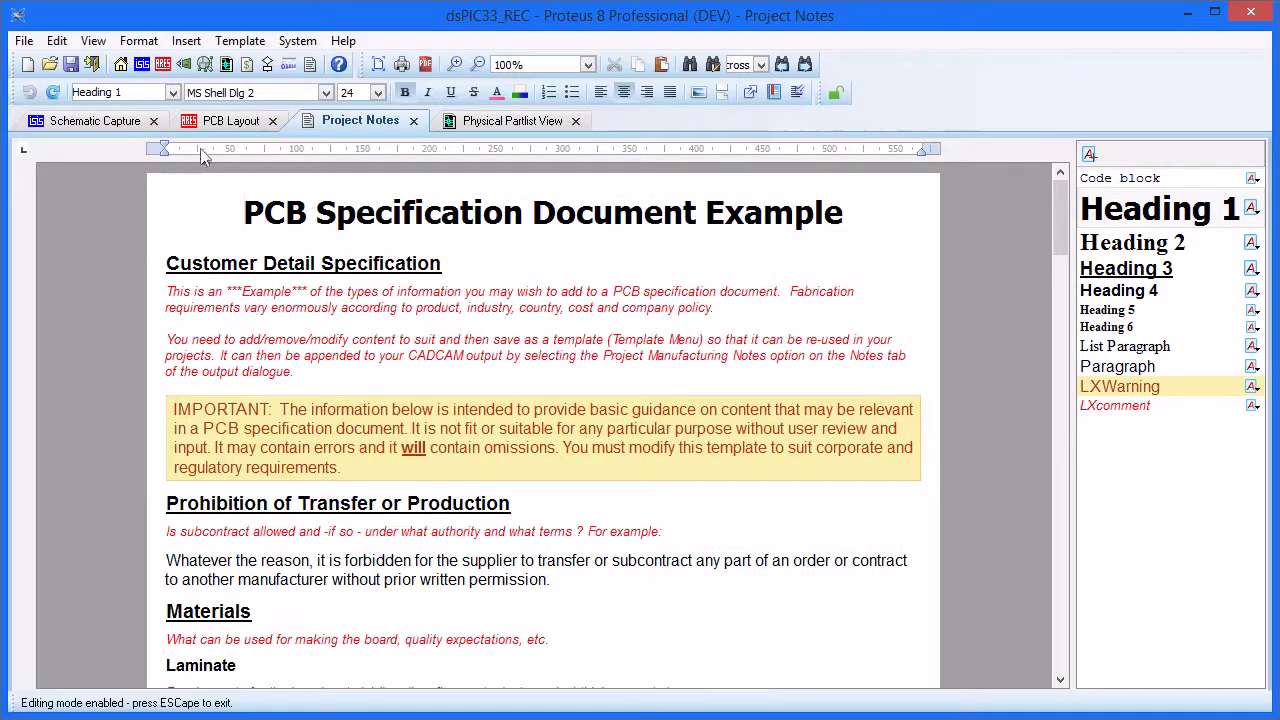
click(222, 121)
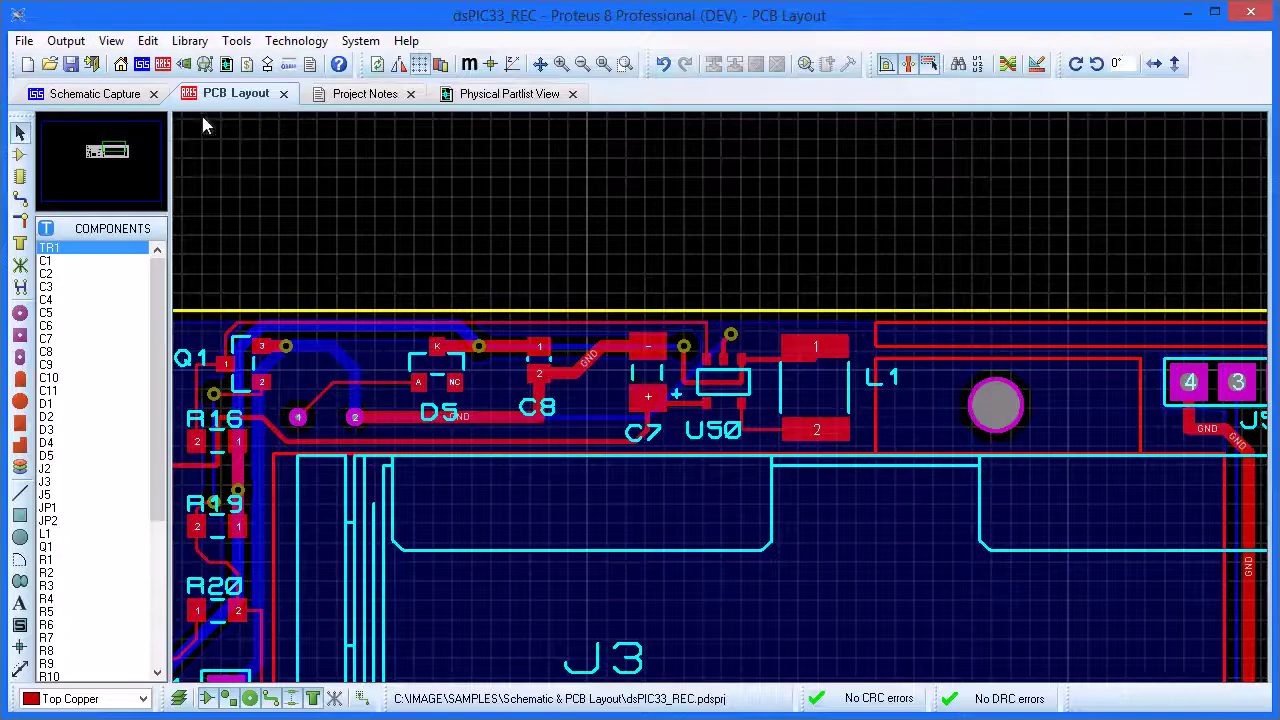
Step: Generate the dsPIC33_REC Gerber/Excellon ZIP with manufacturing notes, declining the pre-production check
click(65, 41)
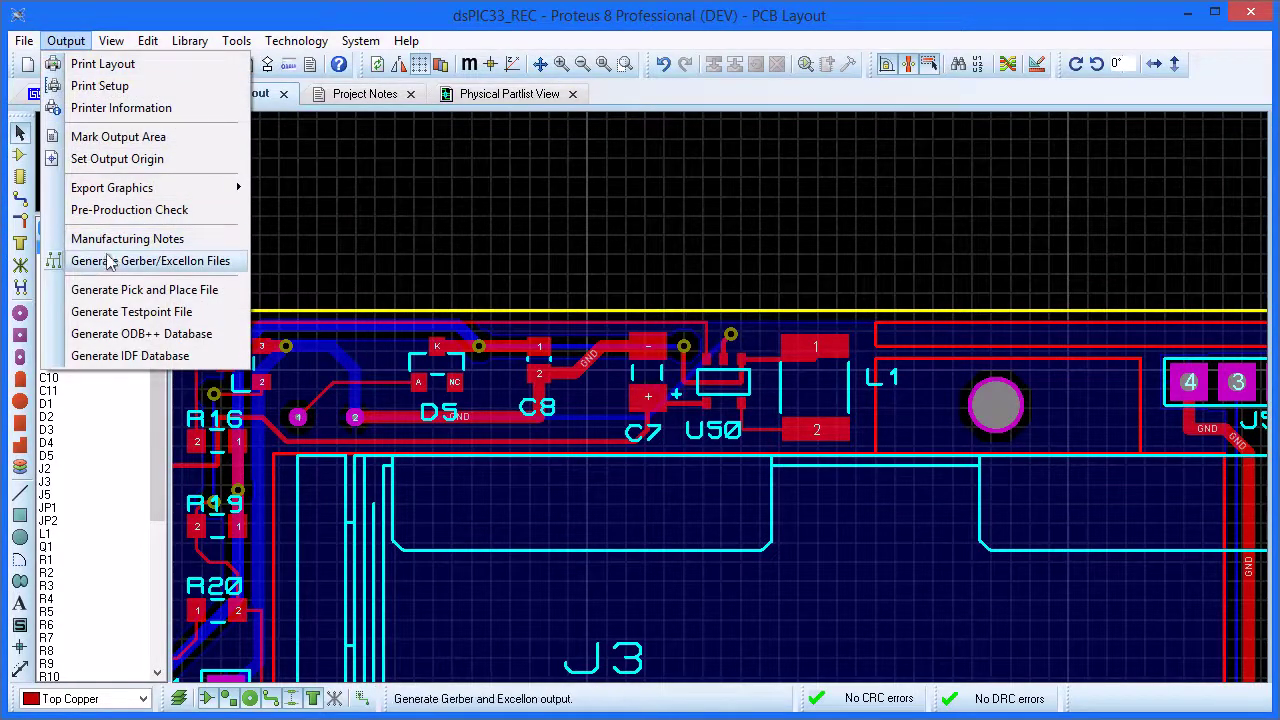
click(111, 261)
click(671, 421)
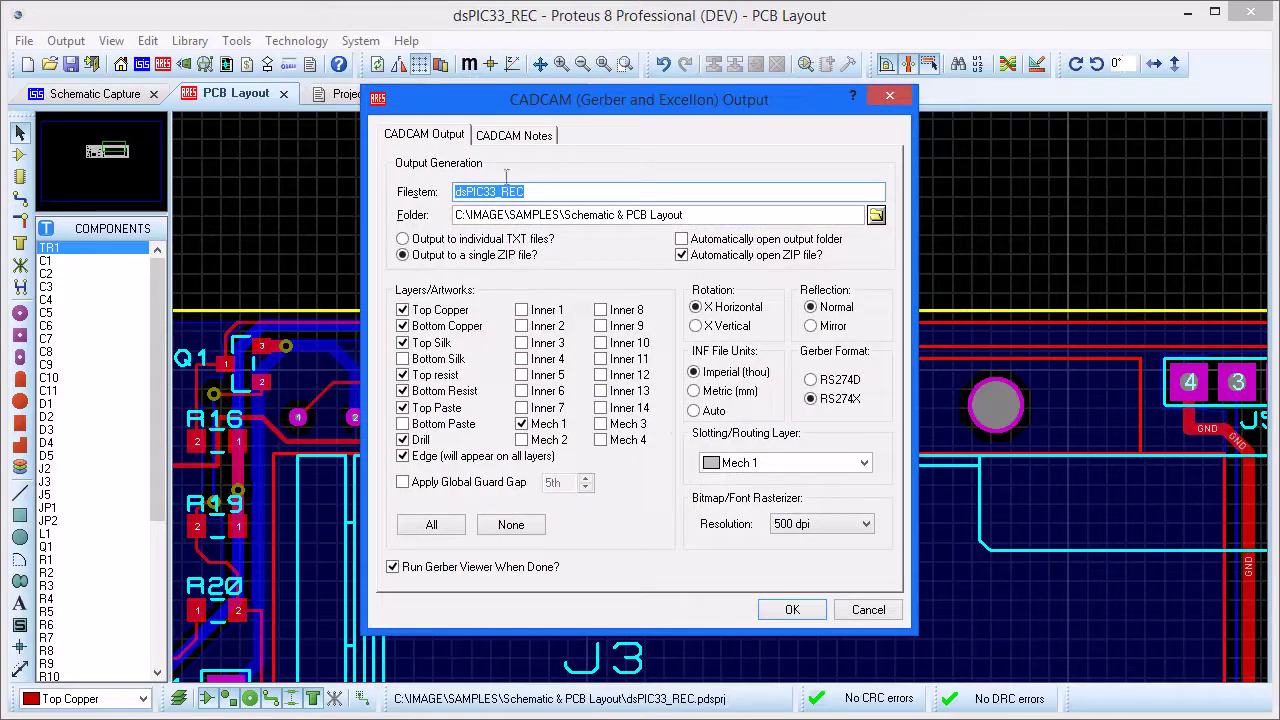
click(512, 143)
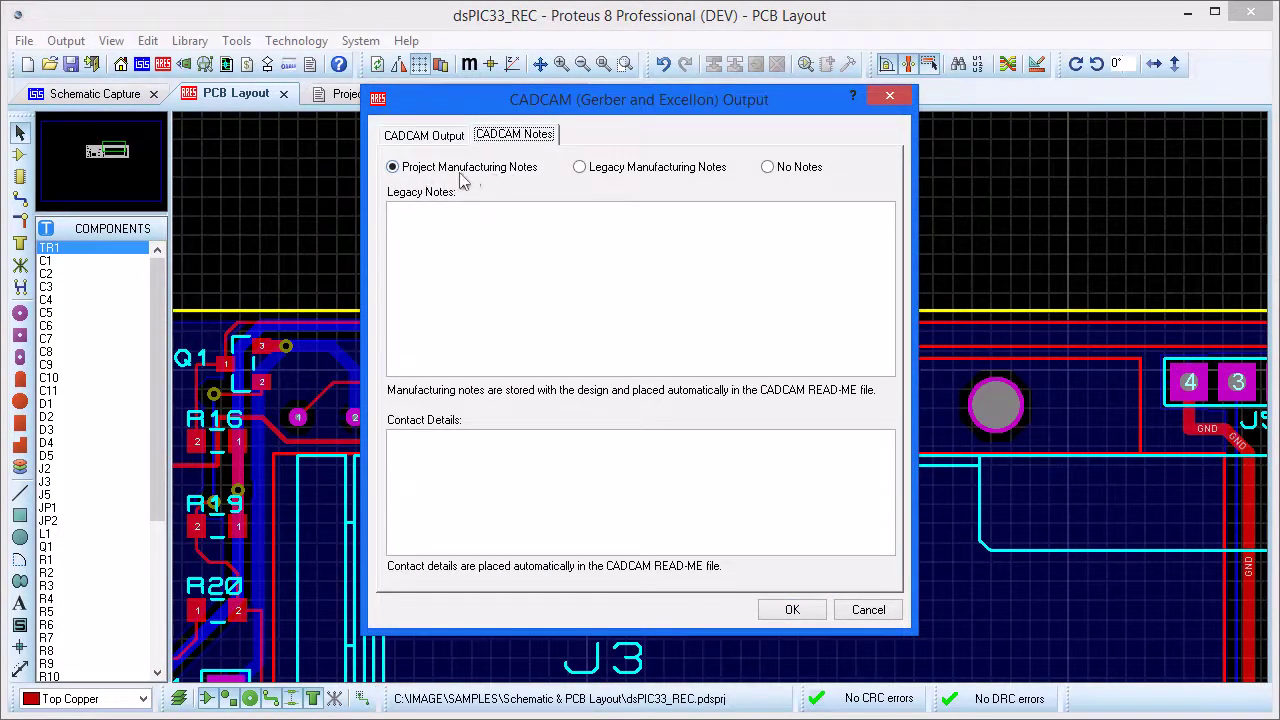
click(417, 140)
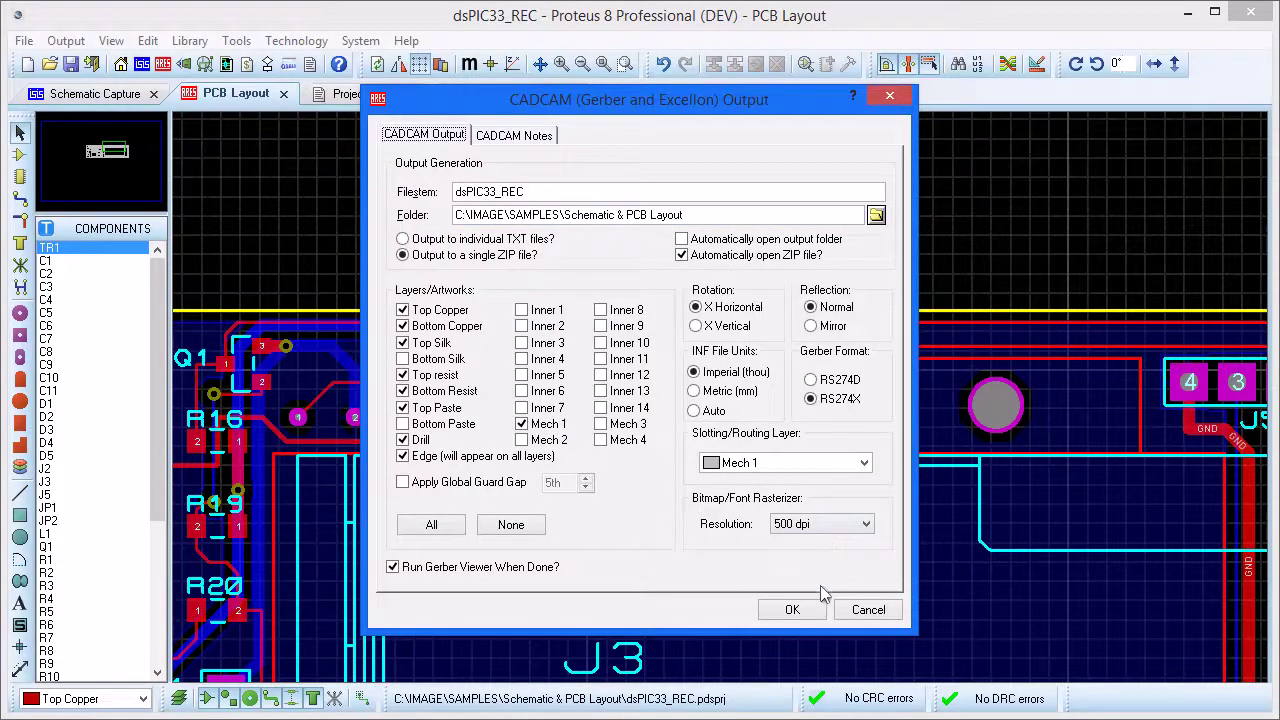
click(795, 610)
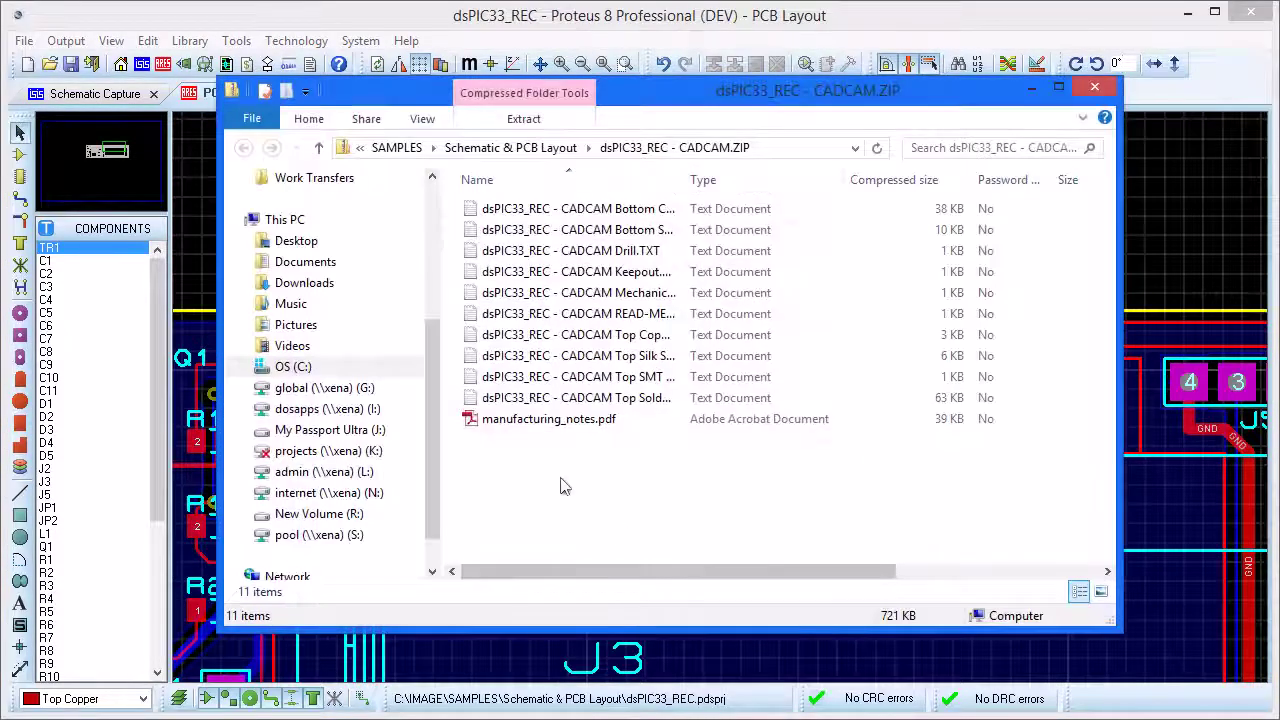
Step: Review manufacturing_notes.pdf from the CADCAM ZIP in Adobe Reader, then close it and the ZIP window
double_click(550, 420)
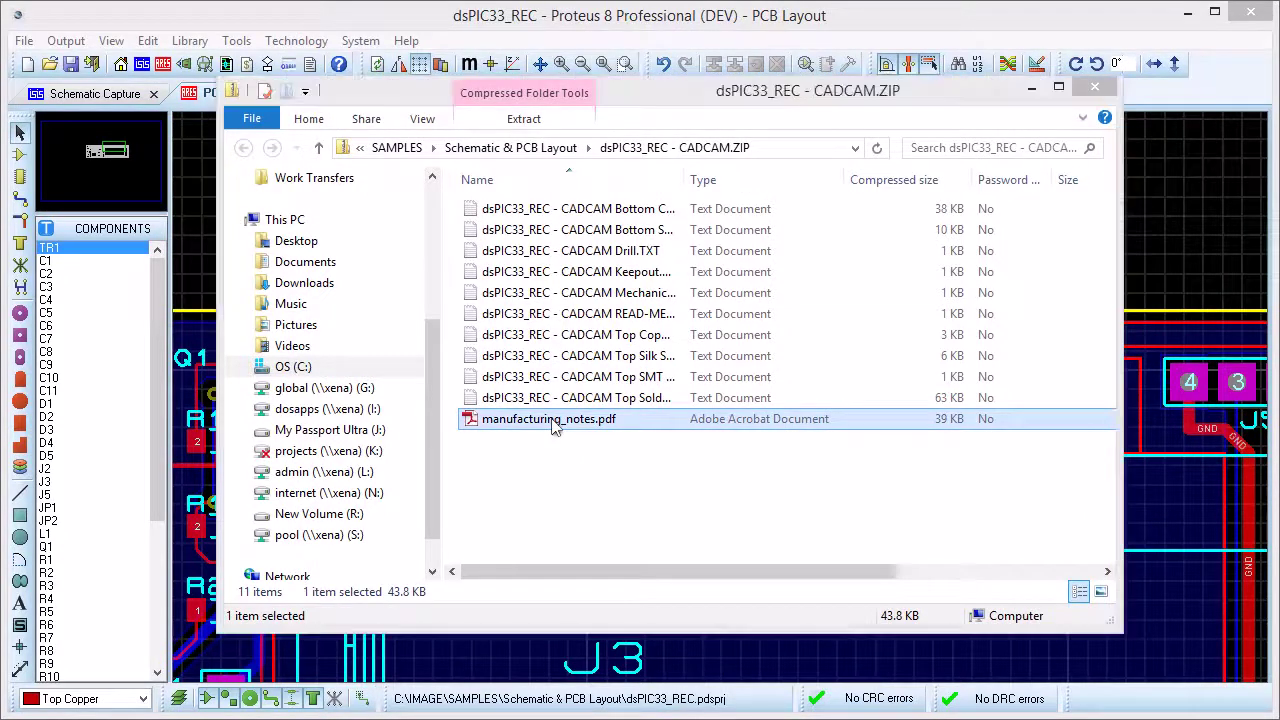
scroll(659, 430, down, 5)
scroll(694, 449, up, 5)
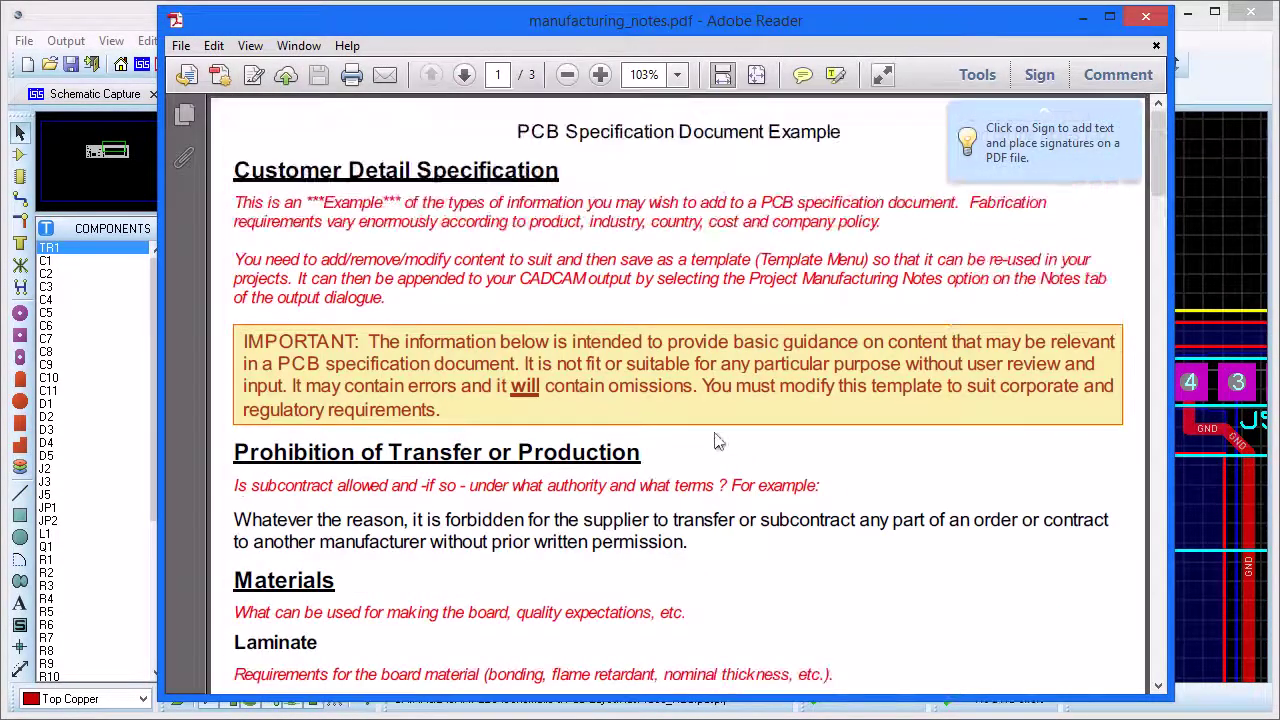
click(1147, 19)
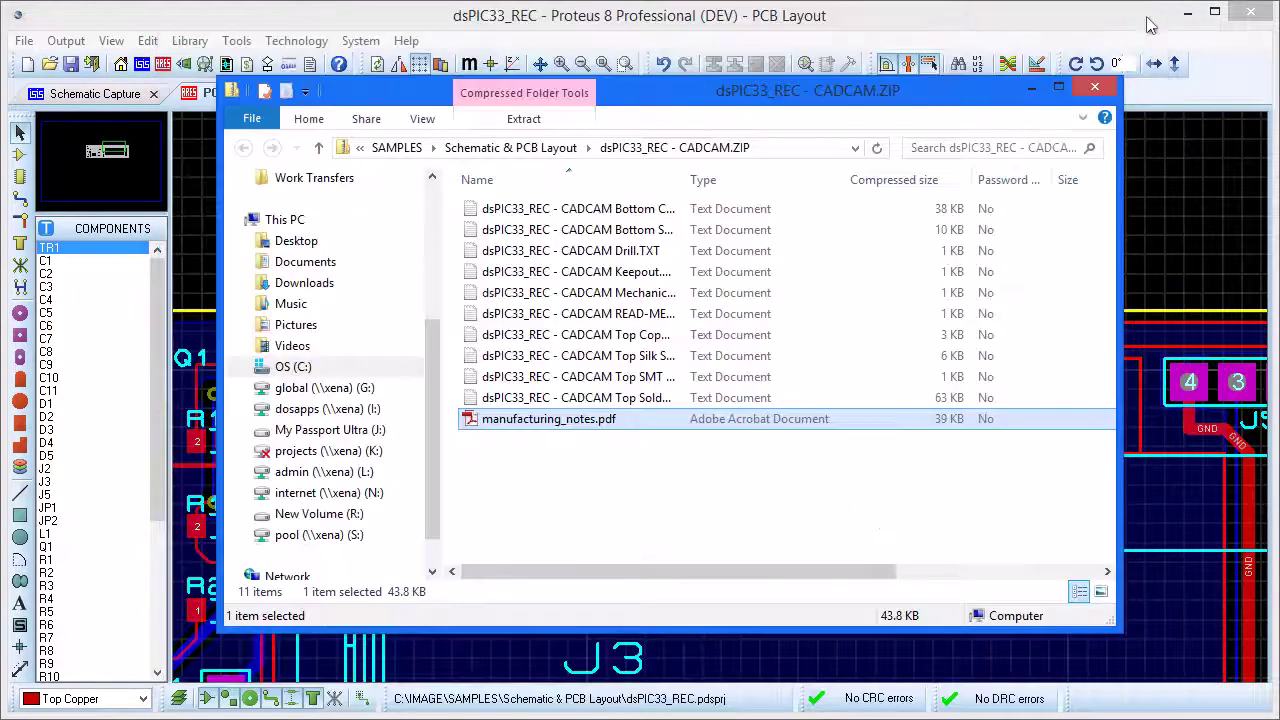
click(1095, 89)
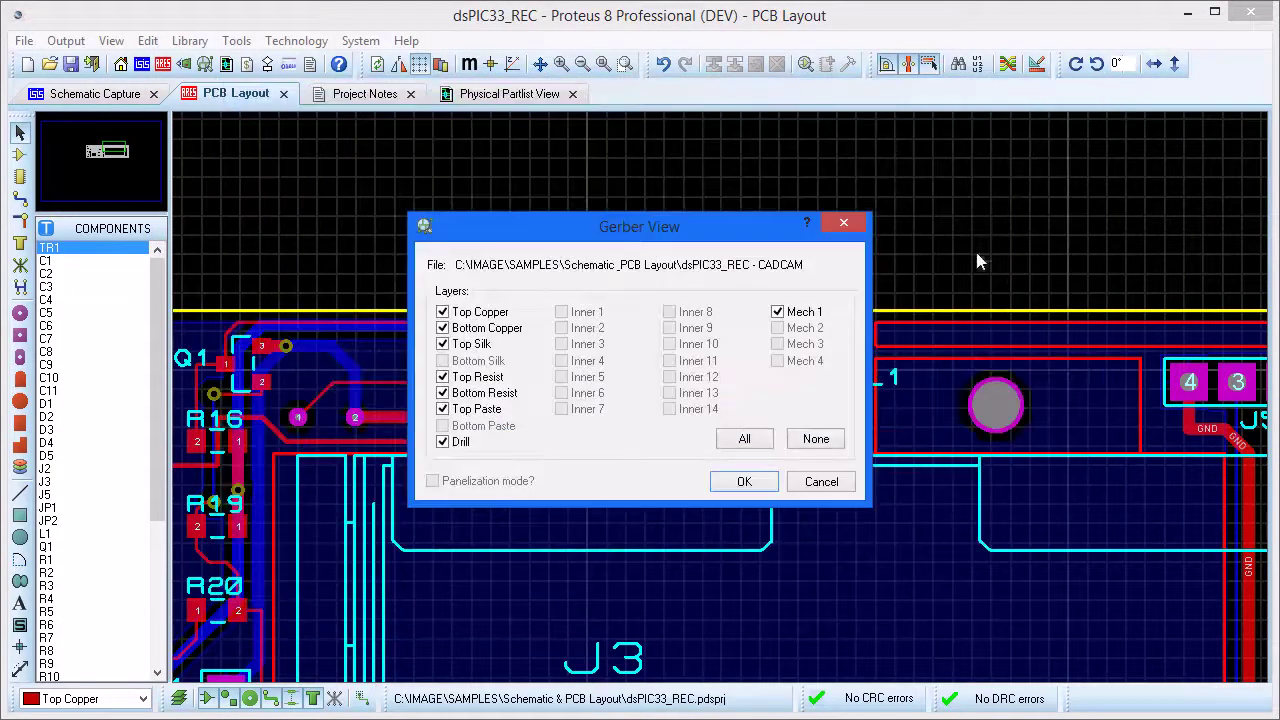
Step: Skip the Gerber preview and return to the PCB Specification Document Example in Project Notes
click(822, 482)
click(365, 94)
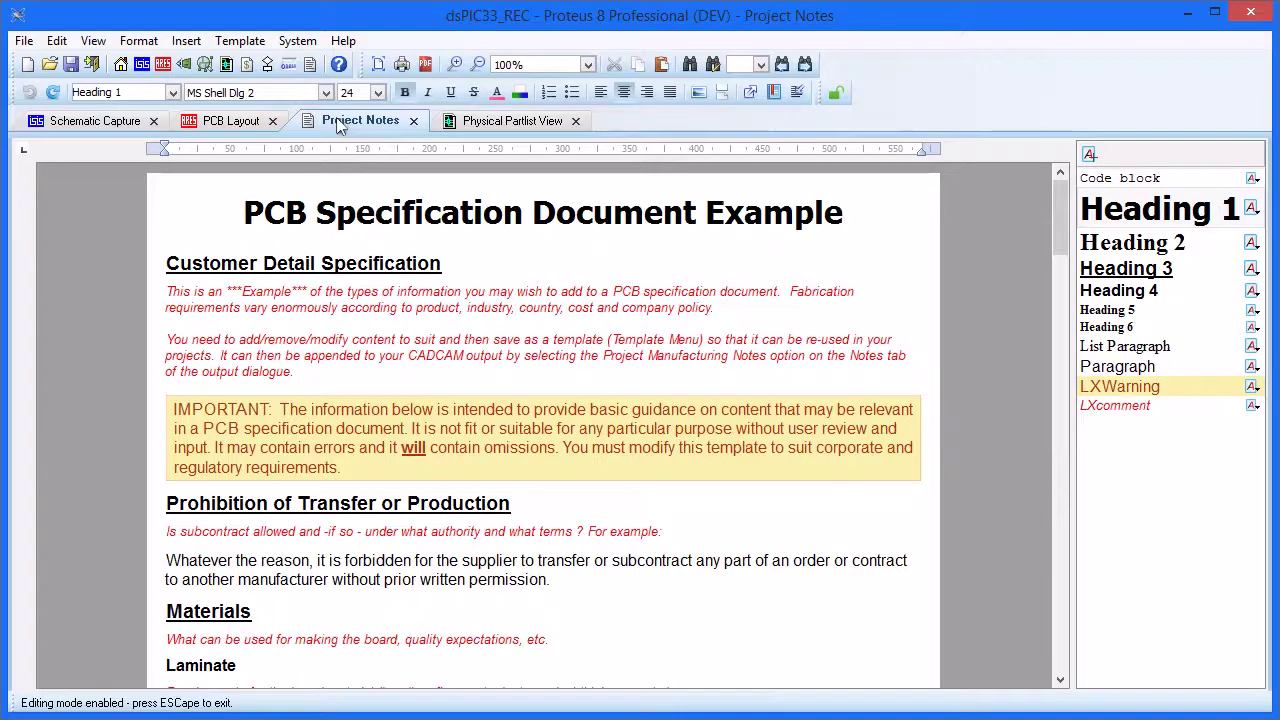
Step: Reopen the Revision History project note from the File menu's Open Project Note list
click(25, 41)
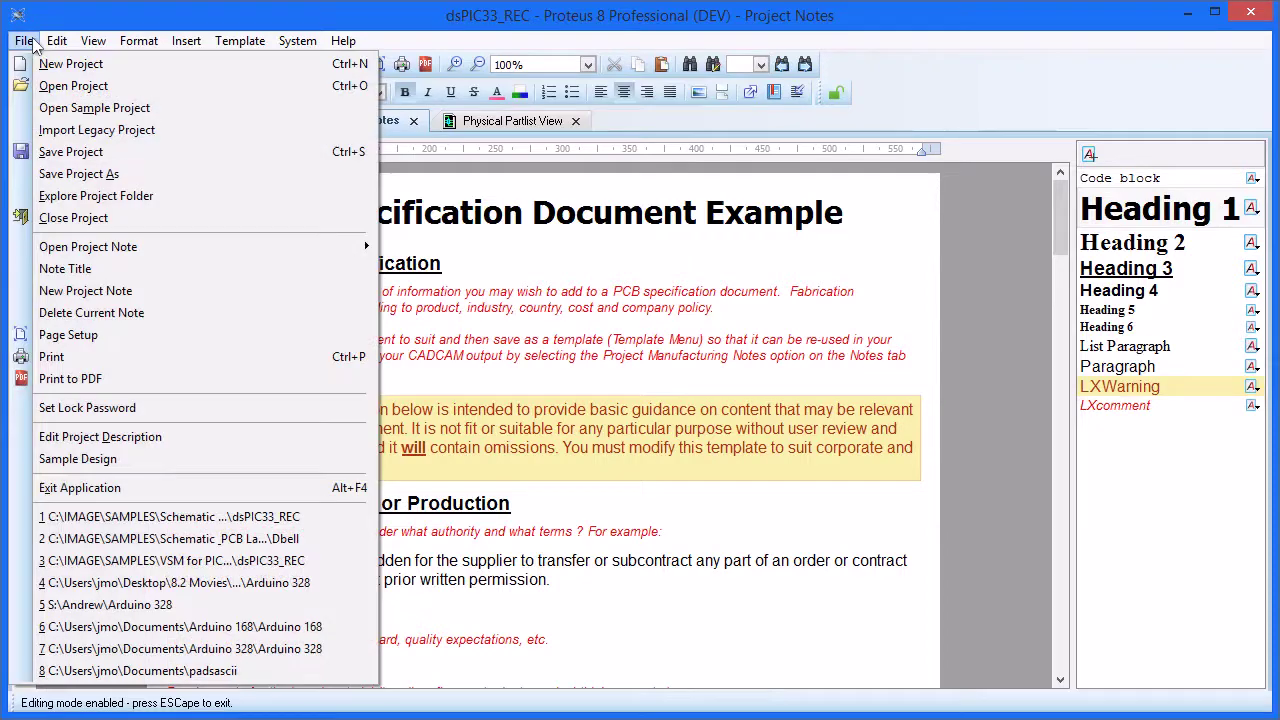
mouse_move(64, 254)
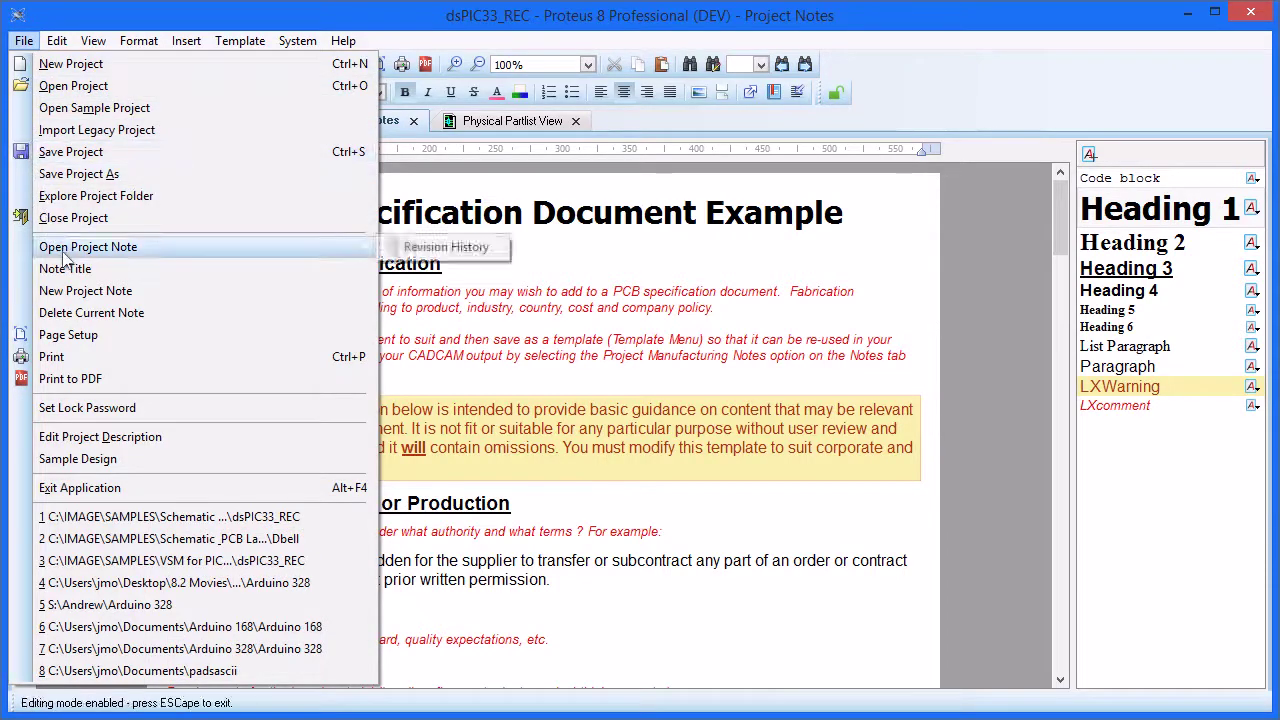
click(440, 258)
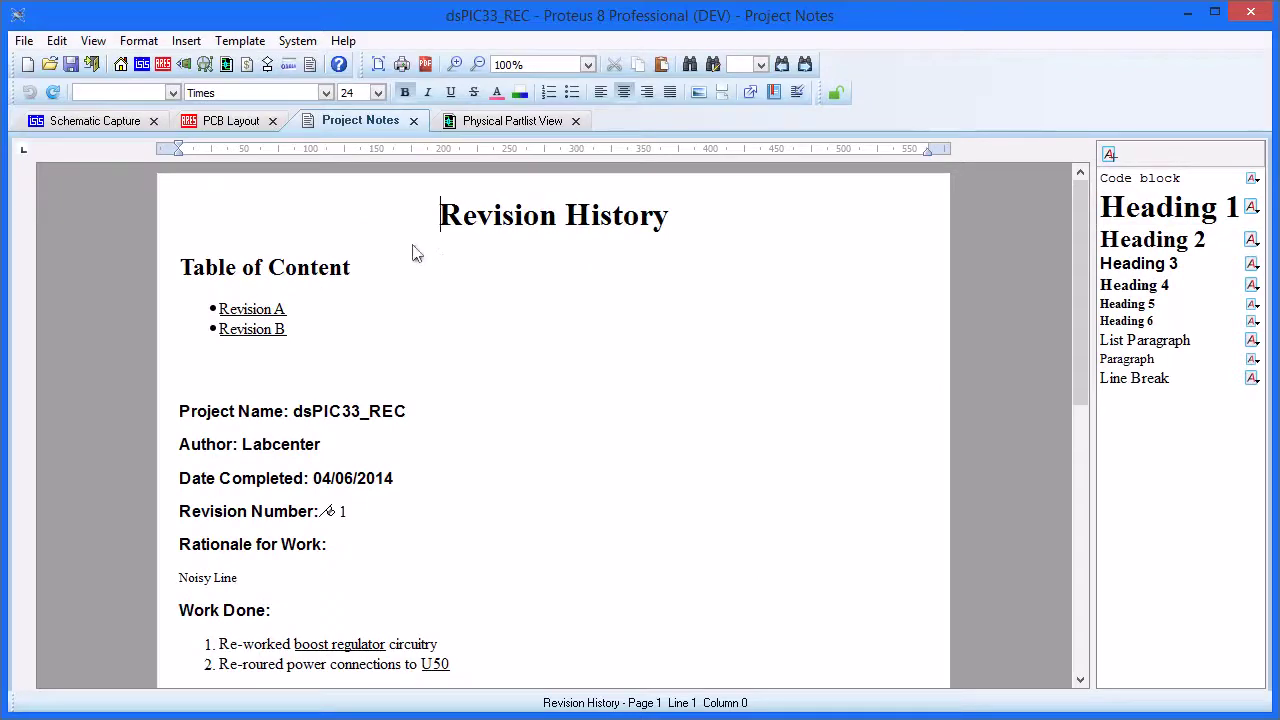